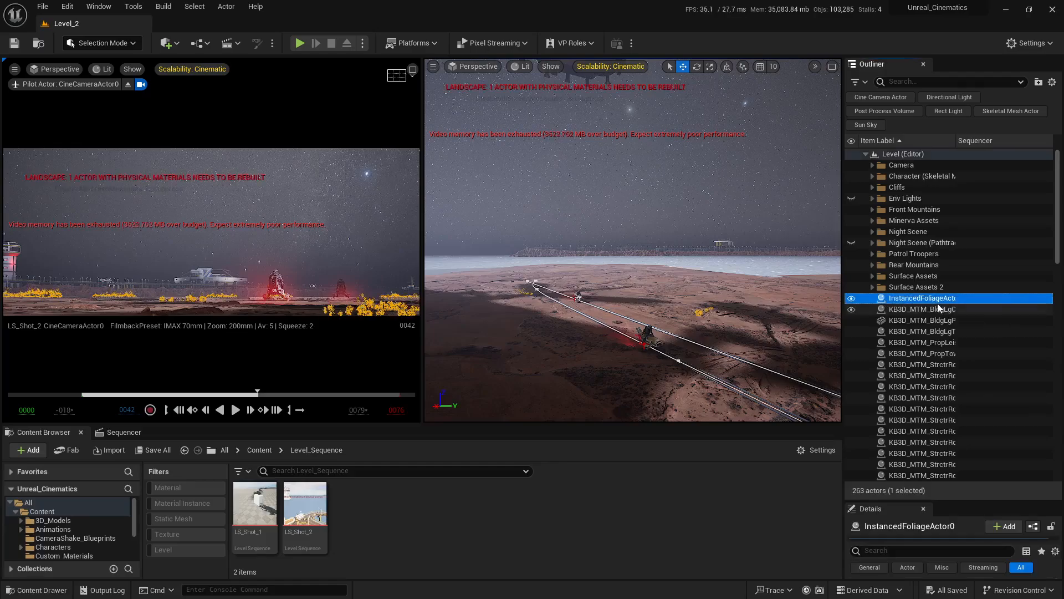
# - Move the InstancedFoliageActor into a new Outliner folder named Foliage
pyautogui.rightClick(911, 300)
pyautogui.moveTo(853, 525)
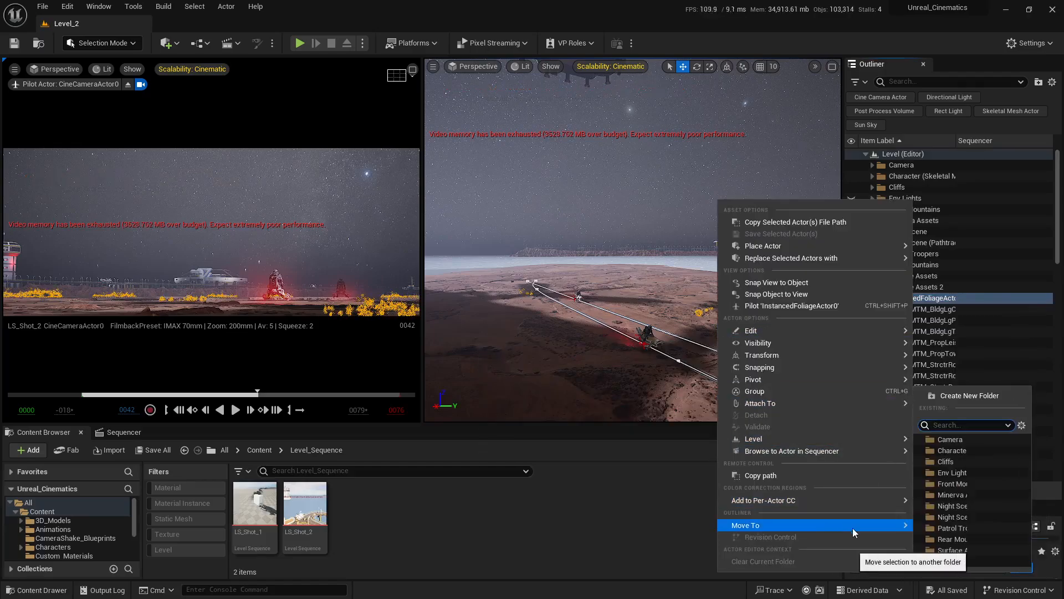
pyautogui.click(951, 401)
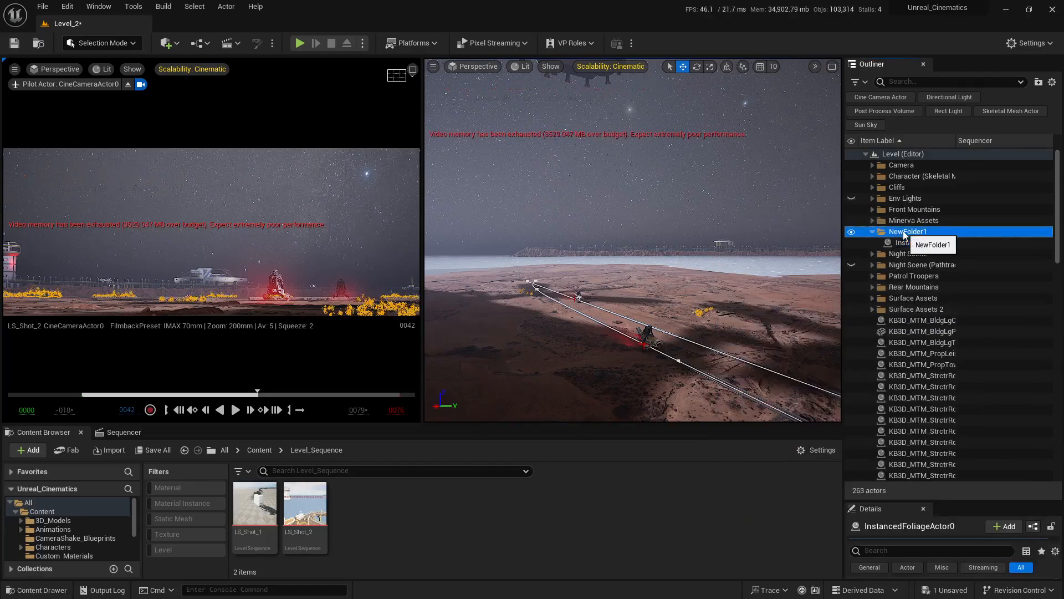
pyautogui.click(904, 232)
pyautogui.click(904, 232)
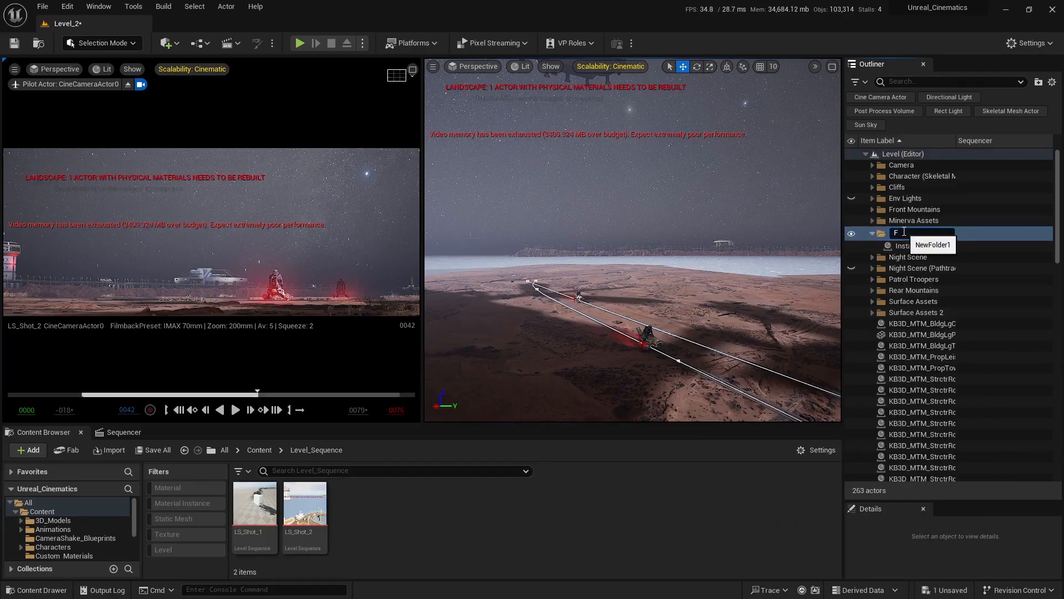
pyautogui.write('Foliage')
pyautogui.press('Return')
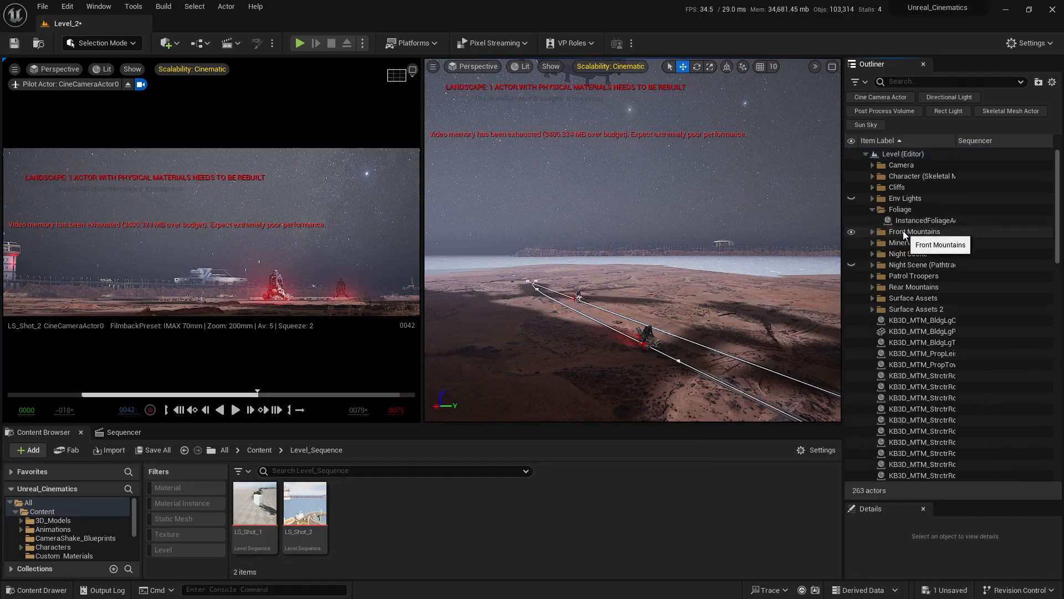
# - Locate the loose KB3D_MTM_BldgLgPower building in the scene and delete it
pyautogui.scroll(-3, 909, 227)
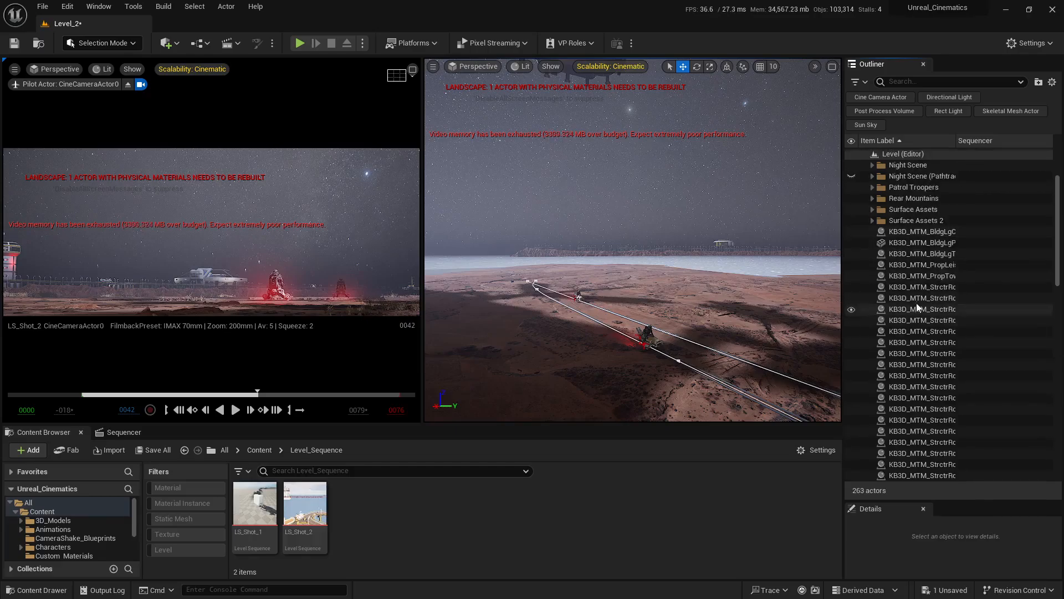
pyautogui.click(901, 243)
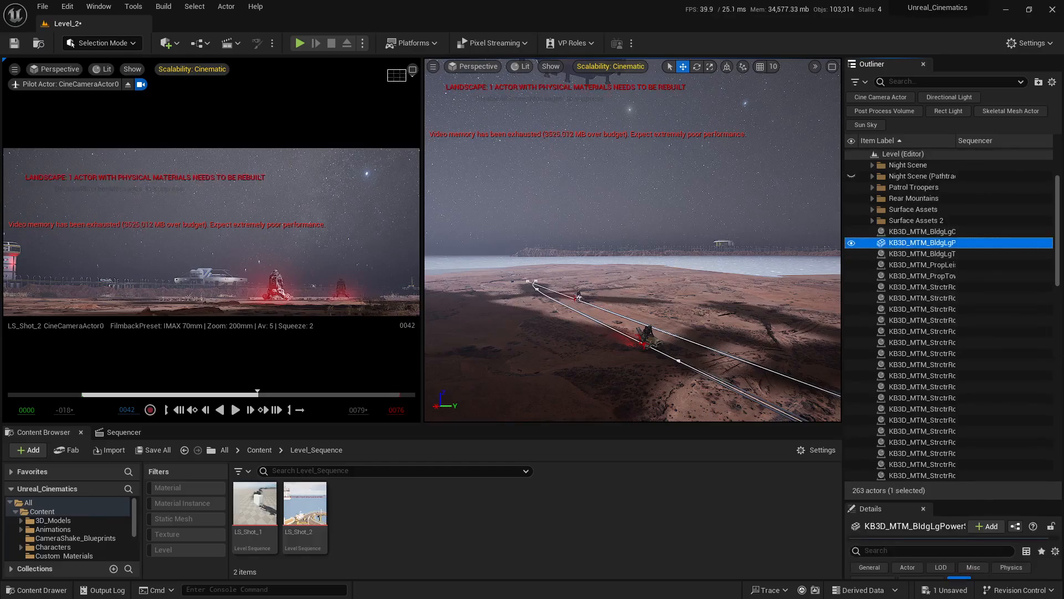
pyautogui.press('f')
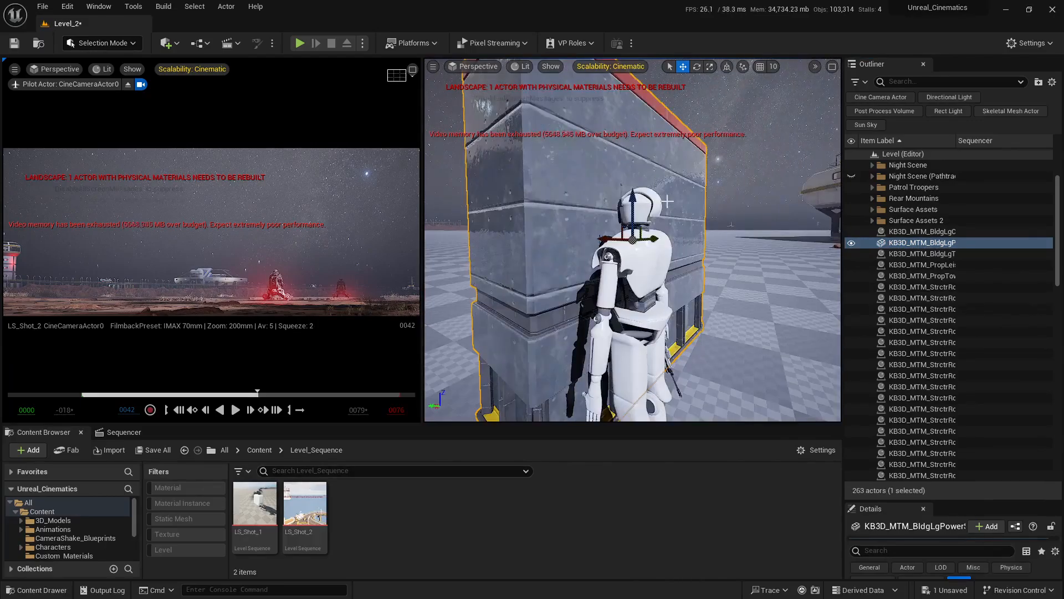
pyautogui.press('s')
pyautogui.moveTo(675, 189); pyautogui.dragTo(777, 227, button='right')
pyautogui.press('Delete')
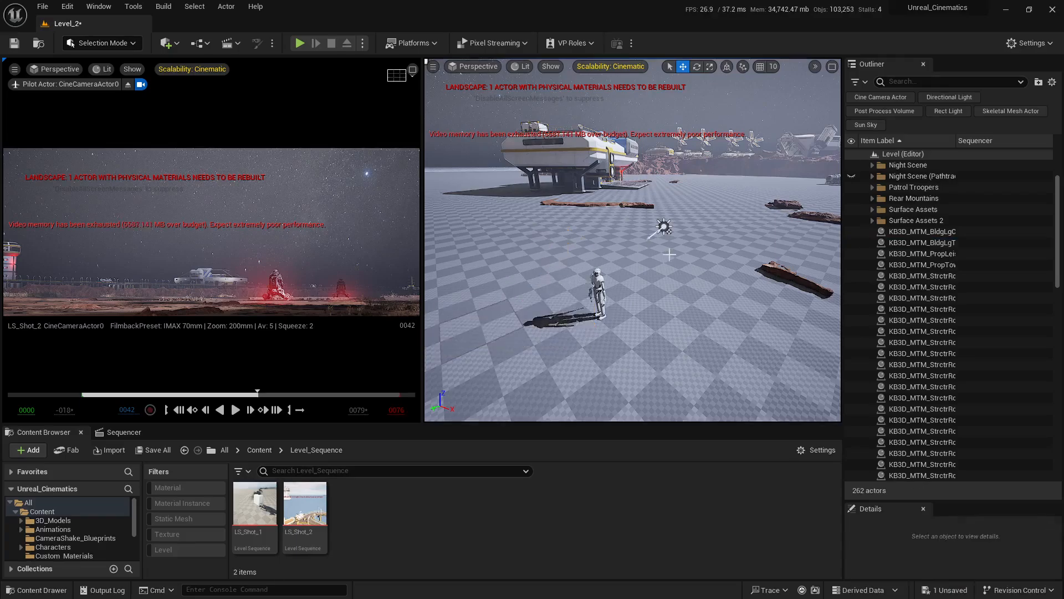
# - Move all remaining loose KB3D_MTM actors, including the two vehicles, into the Minerva Assets folder and collapse that folder
pyautogui.press('s')
pyautogui.moveTo(670, 254); pyautogui.dragTo(613, 235, button='right')
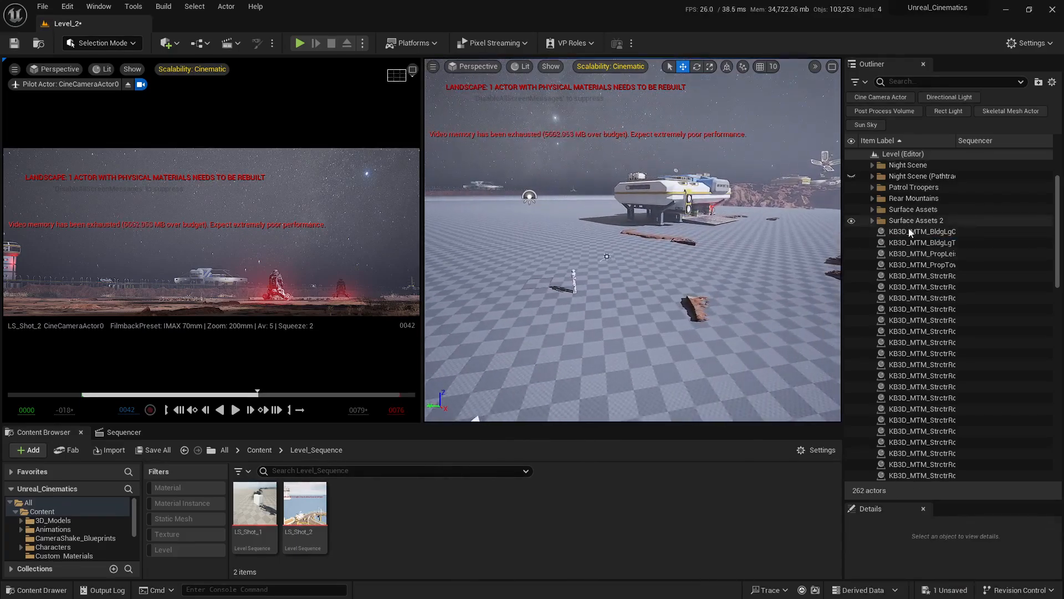
pyautogui.click(915, 231)
pyautogui.moveTo(1057, 218); pyautogui.dragTo(1048, 397)
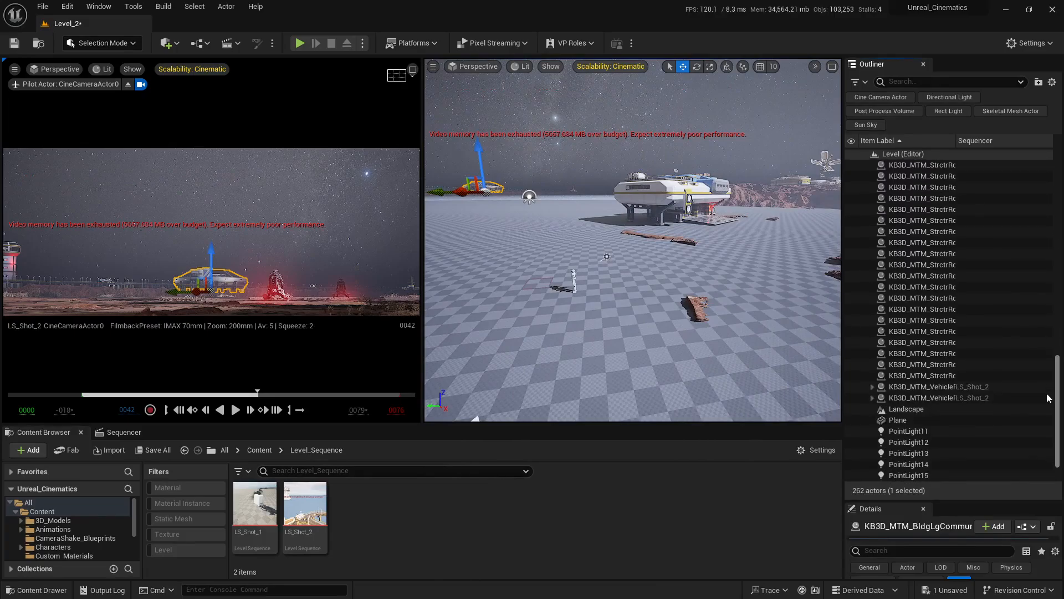
pyautogui.keyDown('shift'); pyautogui.click(912, 398); pyautogui.keyUp('shift')
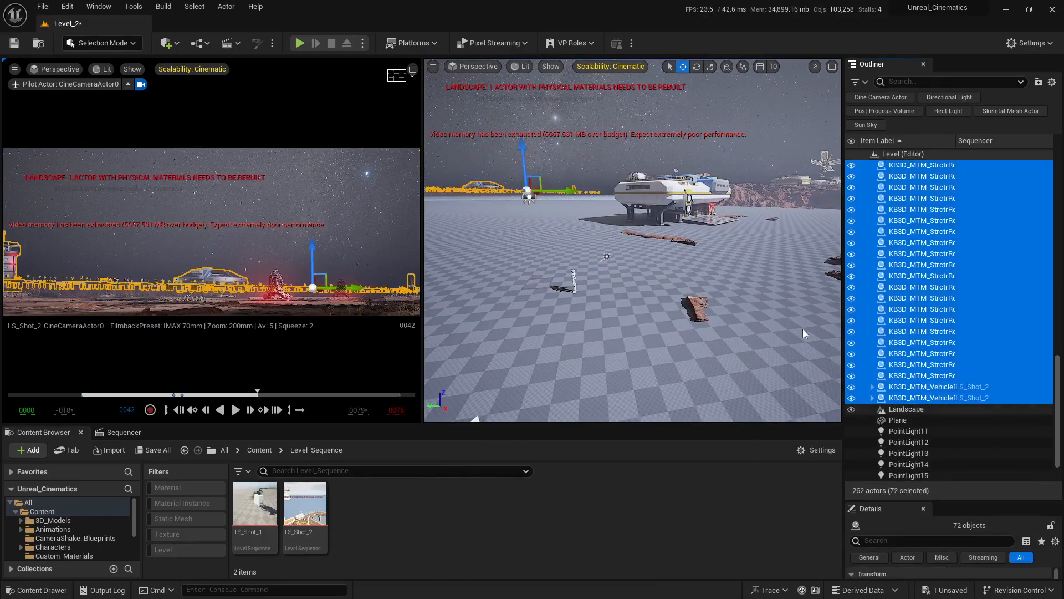
pyautogui.moveTo(542, 122); pyautogui.dragTo(499, 108, button='right')
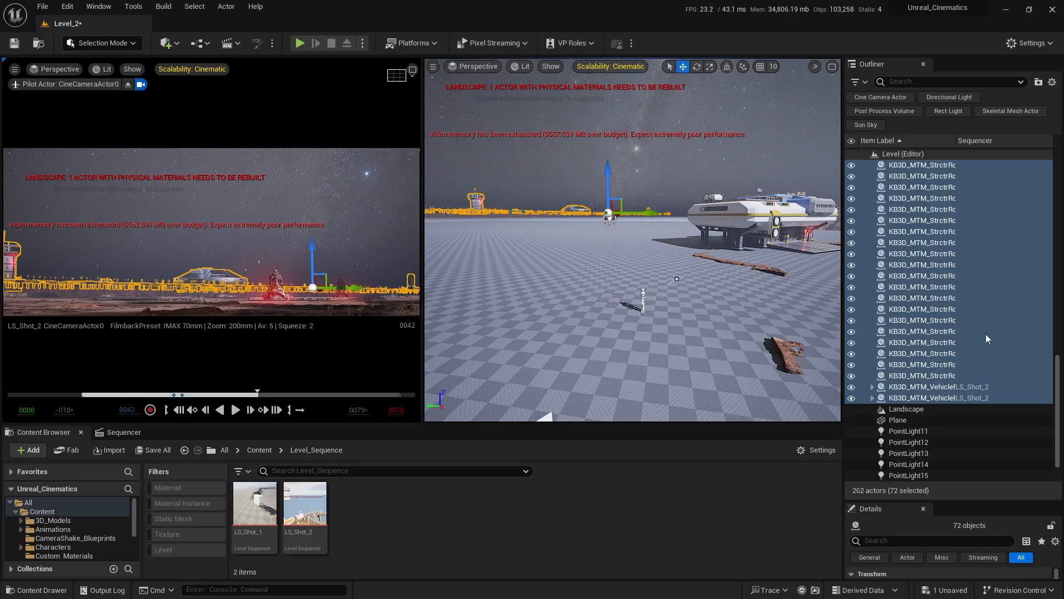
pyautogui.rightClick(912, 377)
pyautogui.moveTo(817, 524)
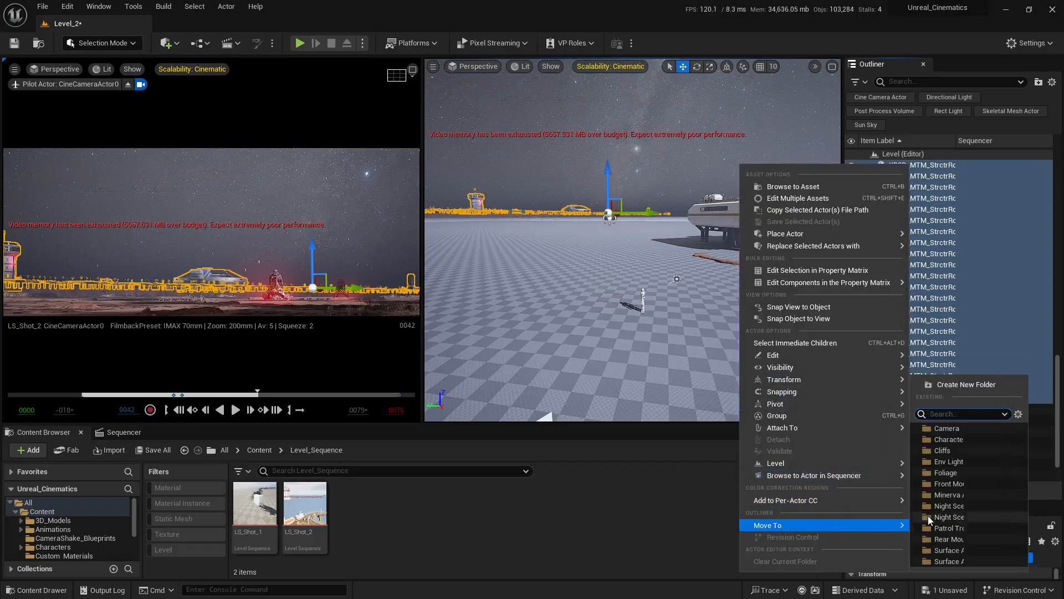
pyautogui.click(943, 495)
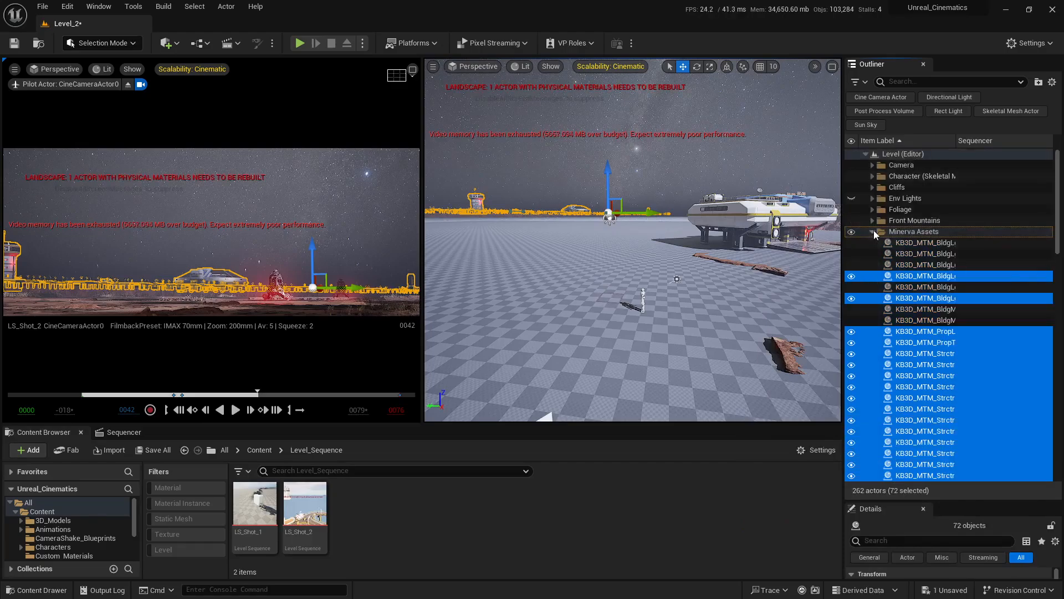
pyautogui.click(873, 232)
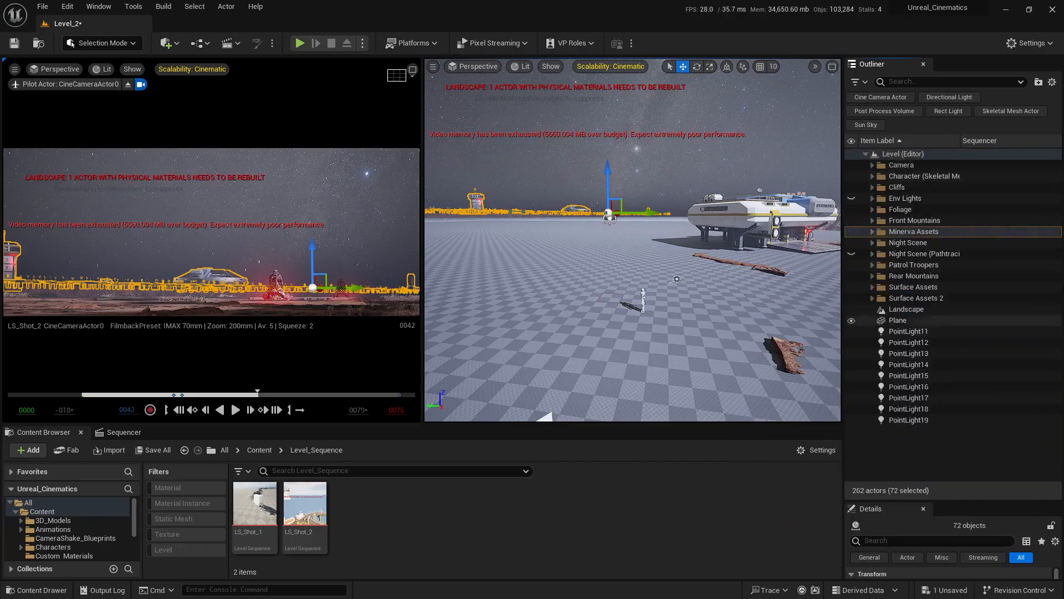
# - Focus on the loose Plane actor in the scene and delete it
pyautogui.click(898, 320)
pyautogui.press('f')
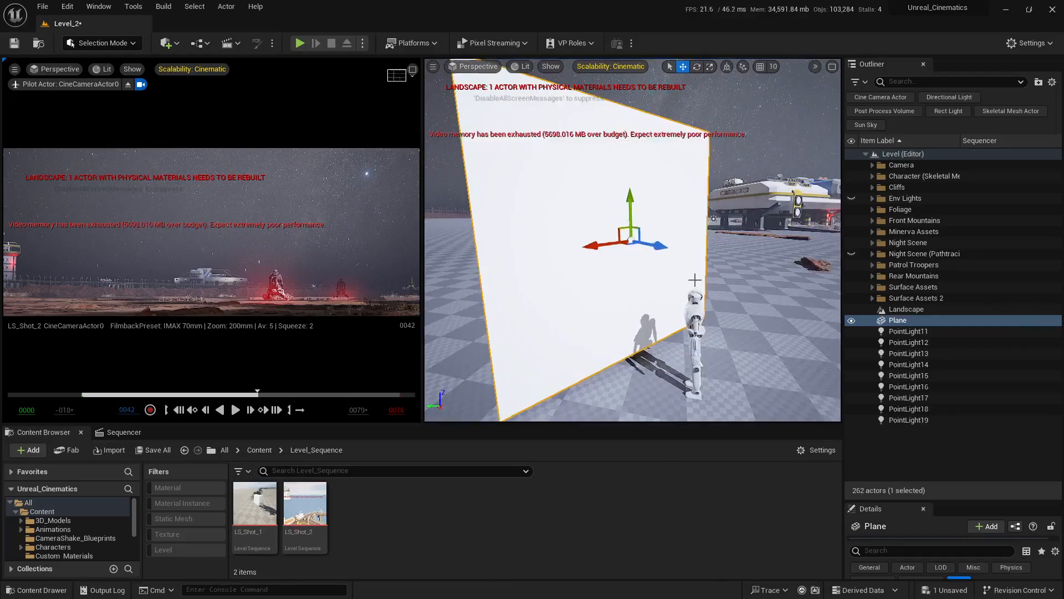
pyautogui.scroll(-6, 699, 284)
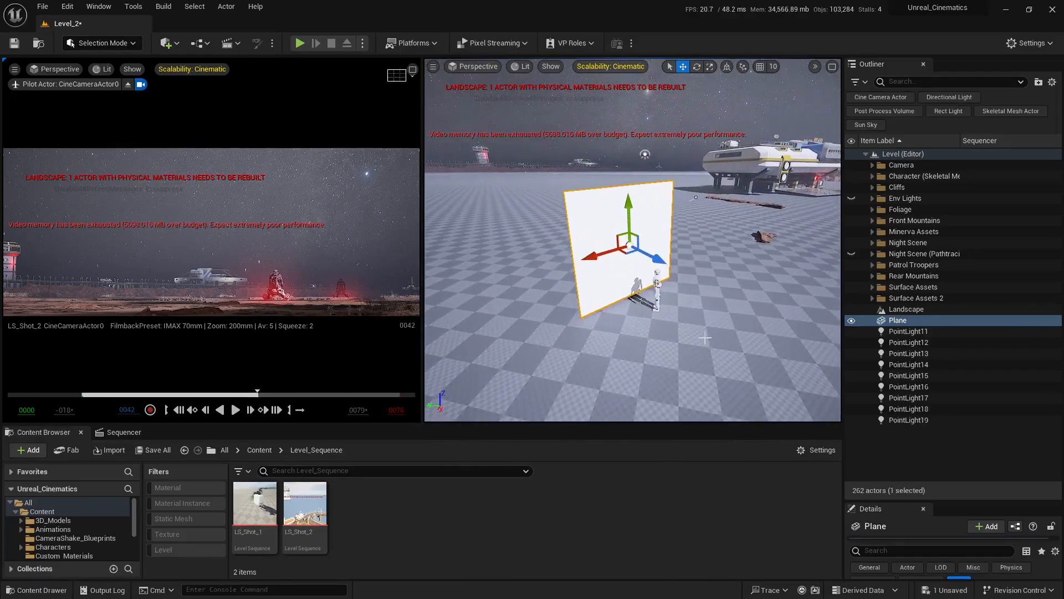
pyautogui.press('Delete')
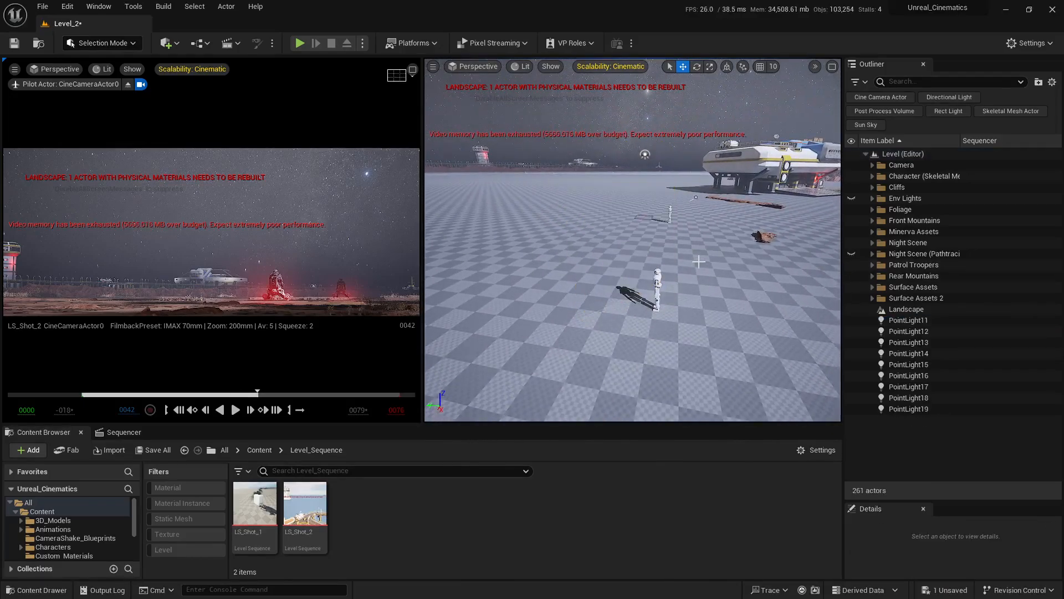
# - Delete the unused Landscape actor from the level and look over the remaining ground
pyautogui.click(887, 309)
pyautogui.press('f')
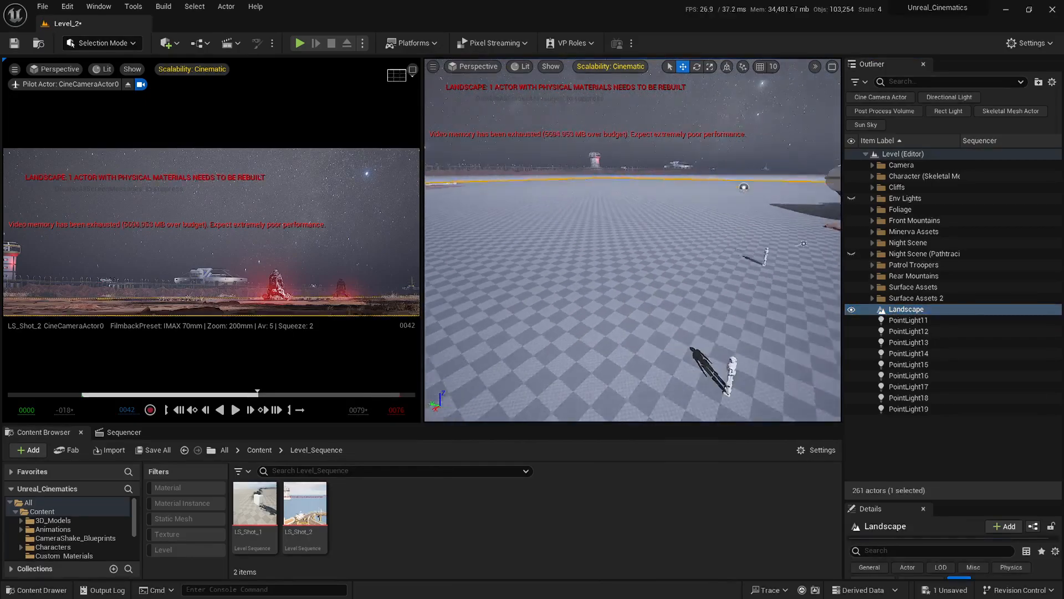
pyautogui.press('Delete')
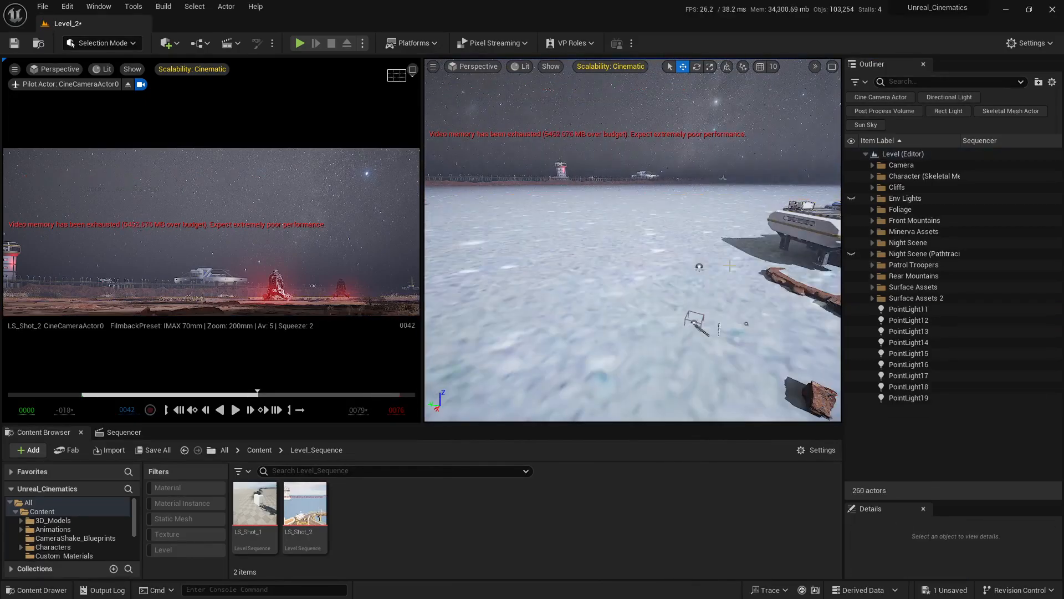
pyautogui.press('s')
pyautogui.moveTo(730, 266); pyautogui.dragTo(798, 252, button='right')
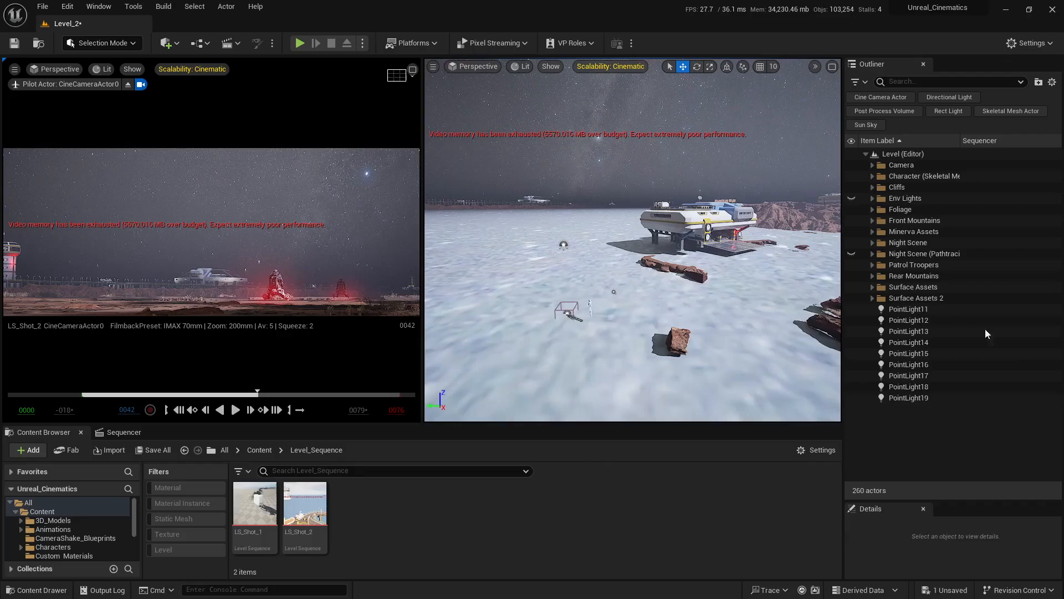
# - Move PointLight11 through PointLight19 into a new folder named Artificial Lights and collapse it
pyautogui.click(933, 309)
pyautogui.keyDown('shift'); pyautogui.click(907, 397); pyautogui.keyUp('shift')
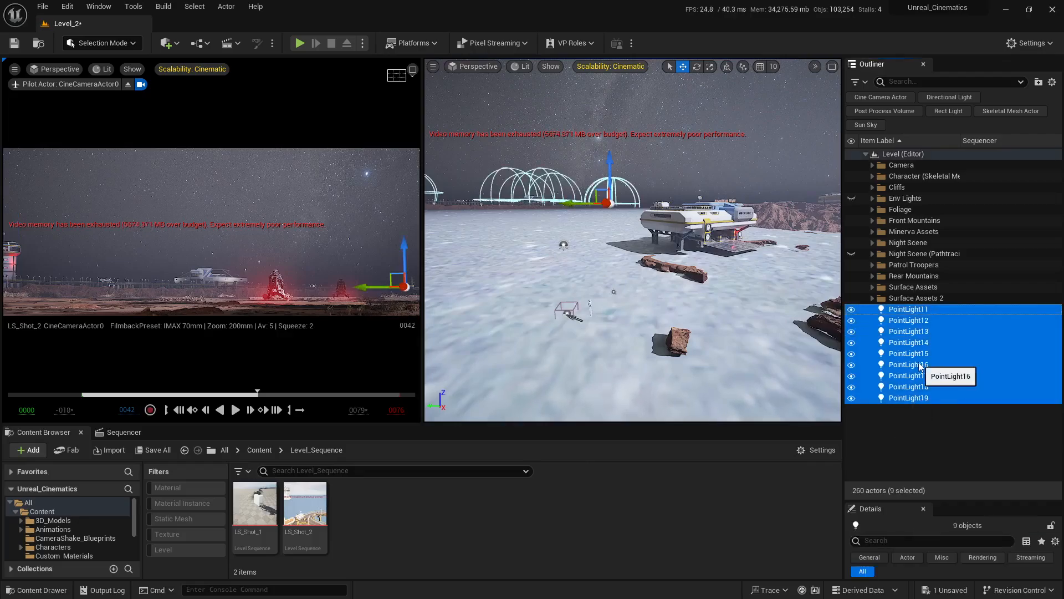
pyautogui.rightClick(921, 366)
pyautogui.moveTo(839, 525)
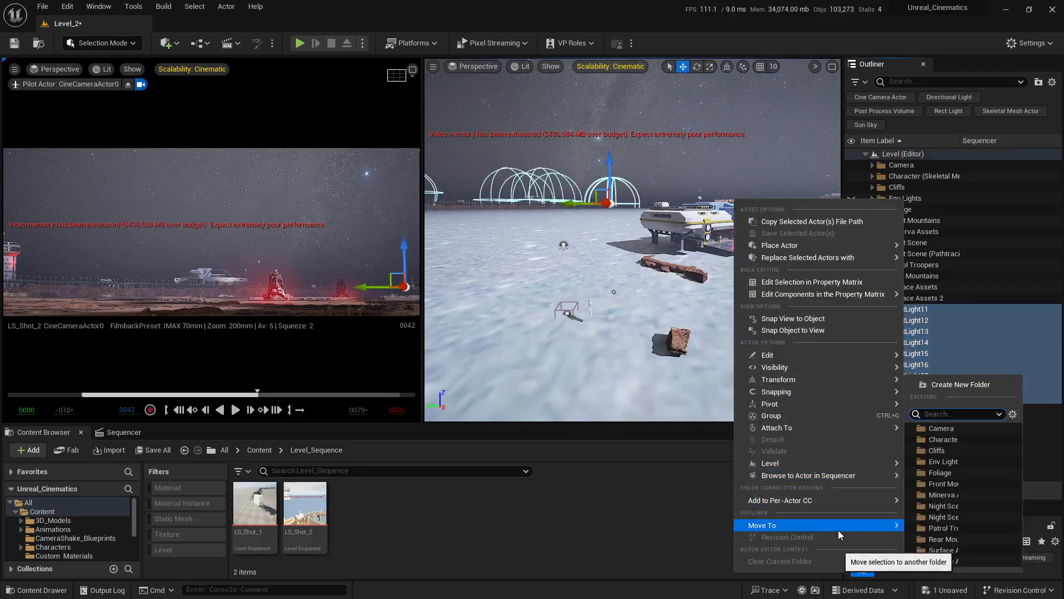
pyautogui.click(923, 386)
pyautogui.click(914, 244)
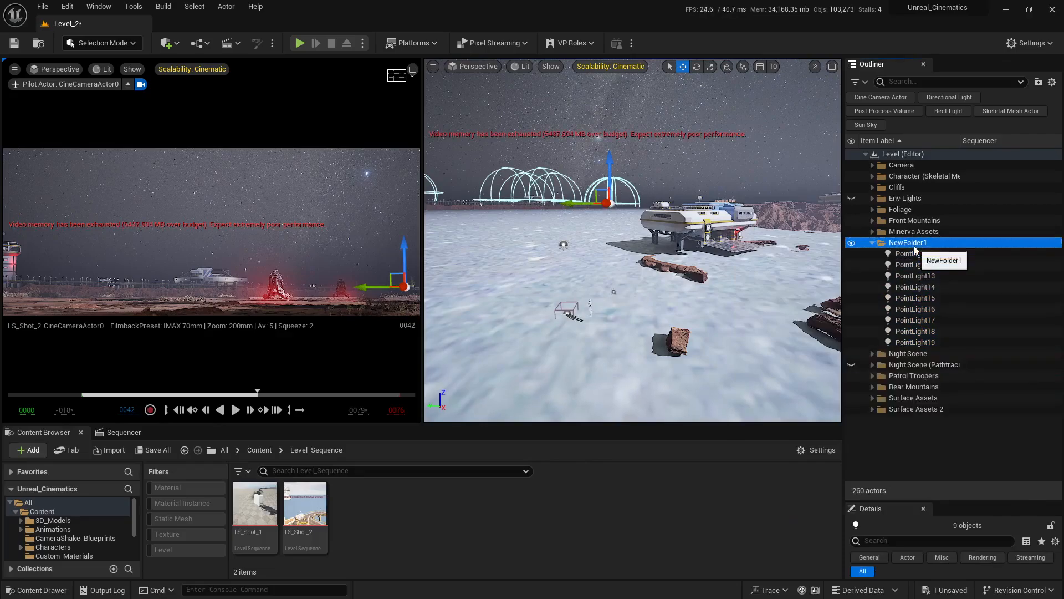
pyautogui.click(913, 245)
pyautogui.write('Ar')
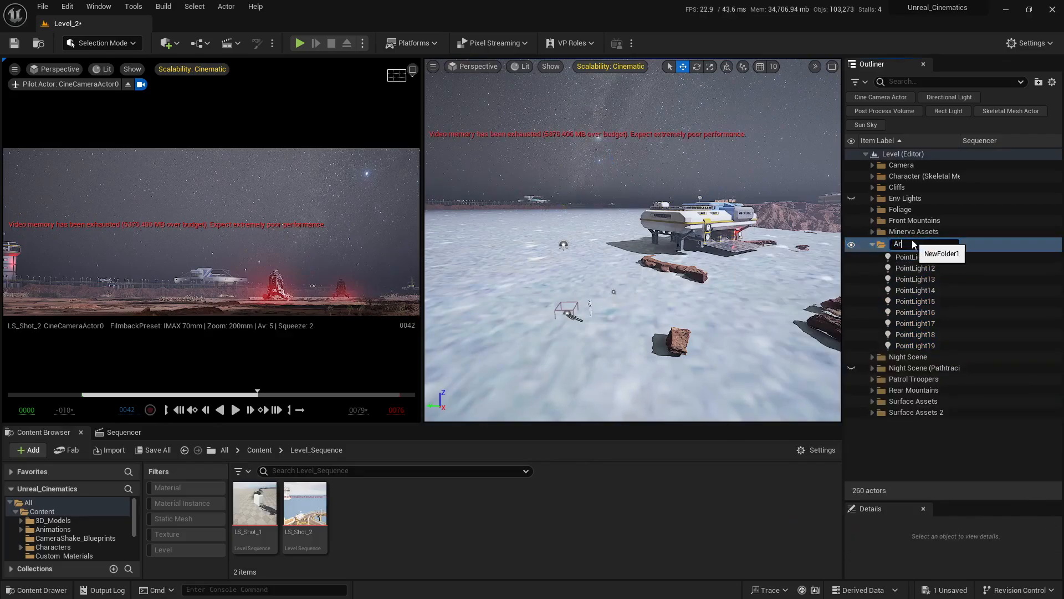
pyautogui.write('tificial Lights')
pyautogui.press('Return')
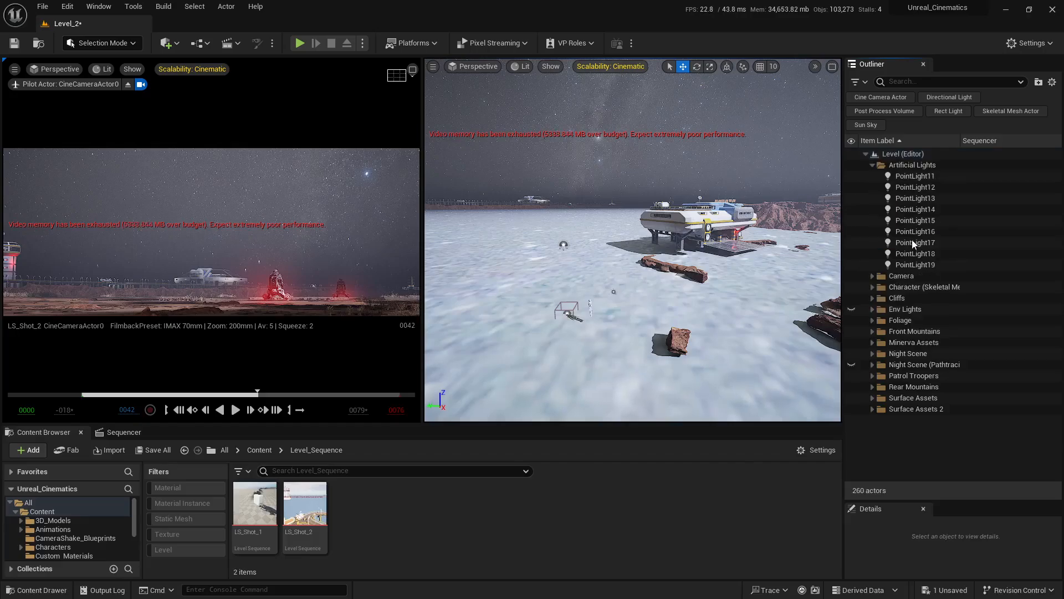
pyautogui.click(874, 166)
# - Nest the Artificial Lights folder inside the Night Scene folder and expand Night Scene
pyautogui.click(917, 168)
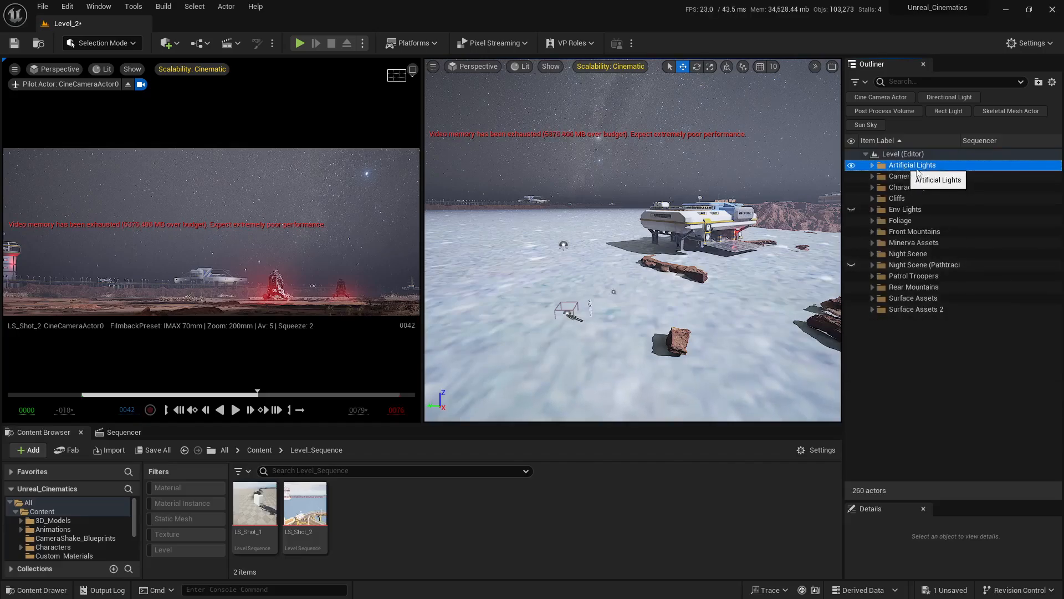
pyautogui.moveTo(917, 170); pyautogui.dragTo(911, 255)
pyautogui.click(873, 243)
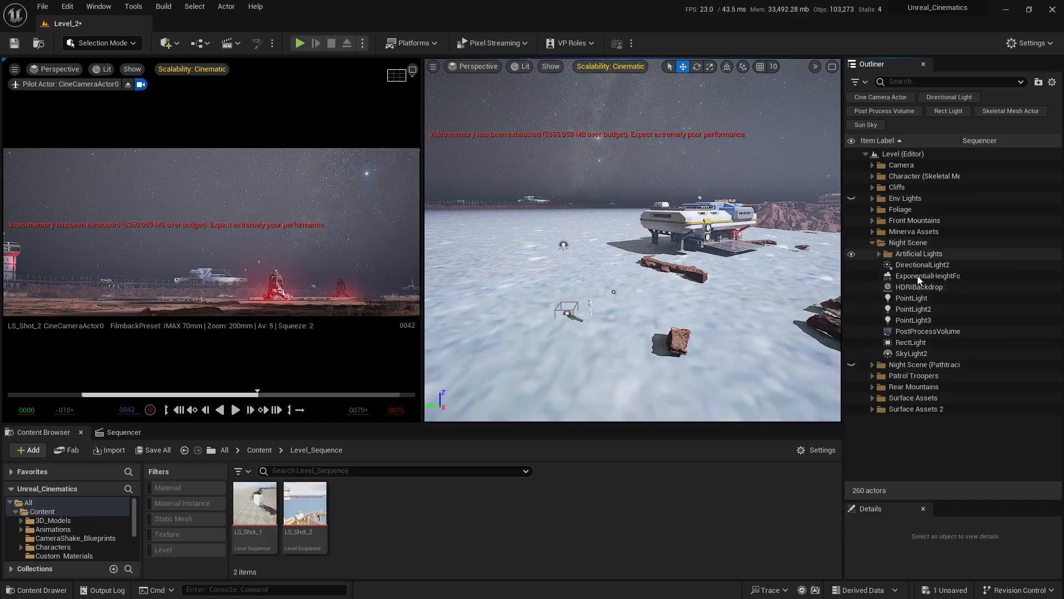
# - Delete PointLight, PointLight2, PointLight3 and RectLight from the Night Scene folder
pyautogui.click(912, 298)
pyautogui.keyDown('shift'); pyautogui.click(913, 320); pyautogui.keyUp('shift')
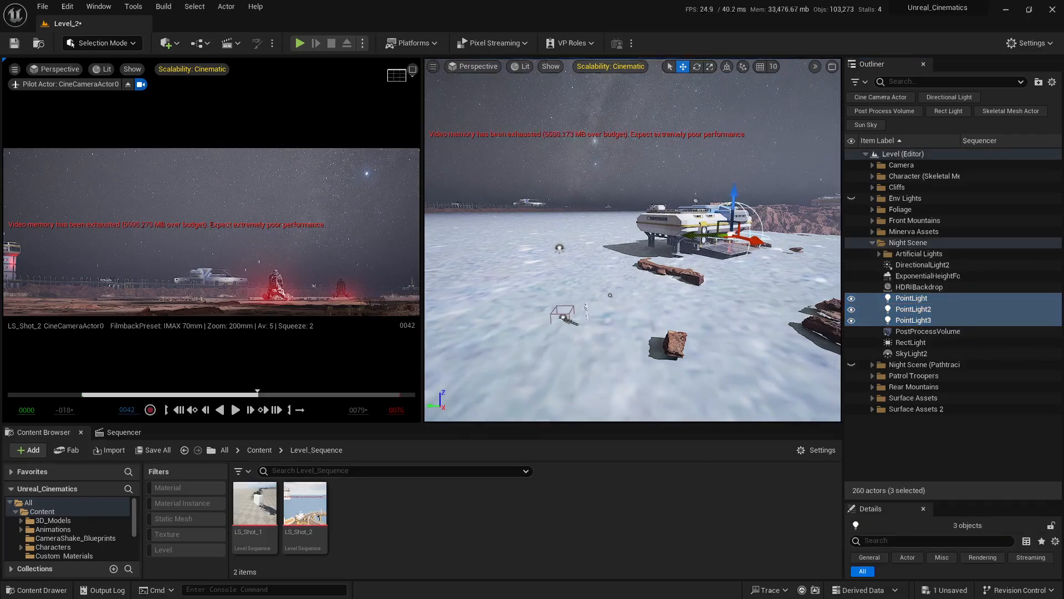
pyautogui.moveTo(633, 239); pyautogui.dragTo(707, 235, button='right')
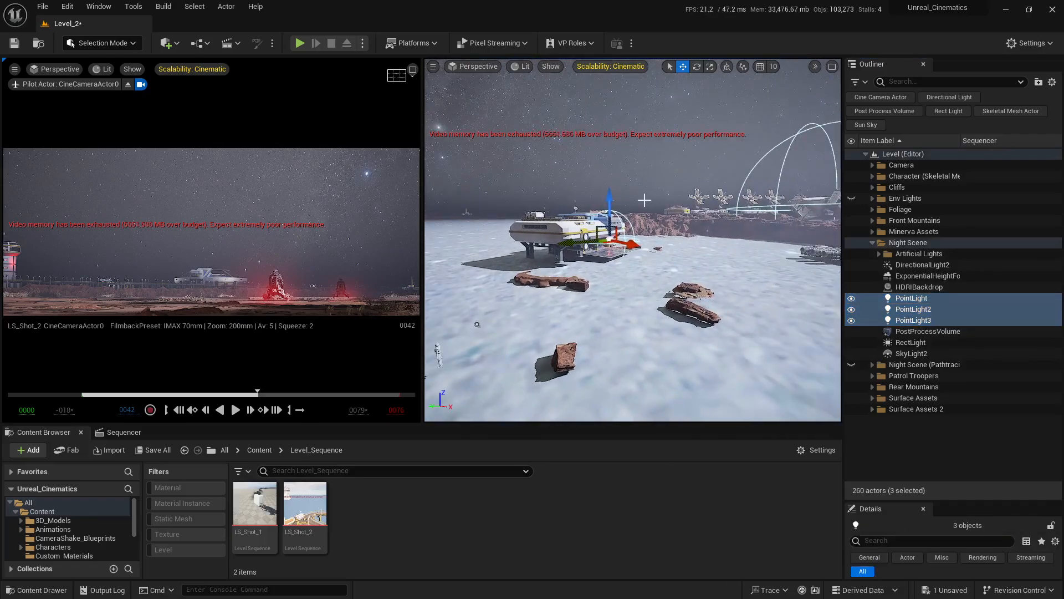
pyautogui.press('Delete')
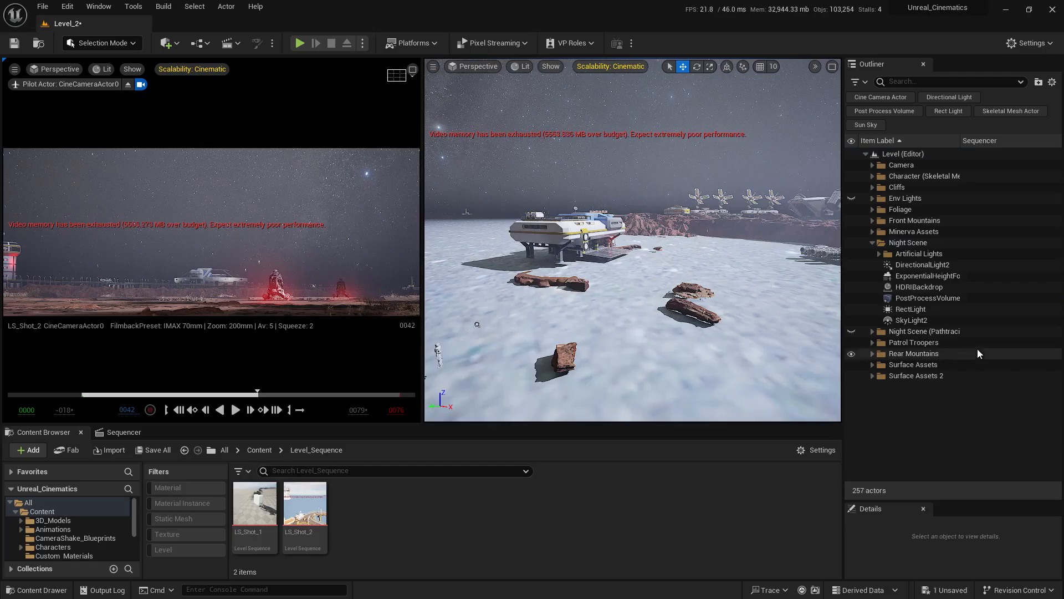
pyautogui.click(917, 312)
pyautogui.press('Delete')
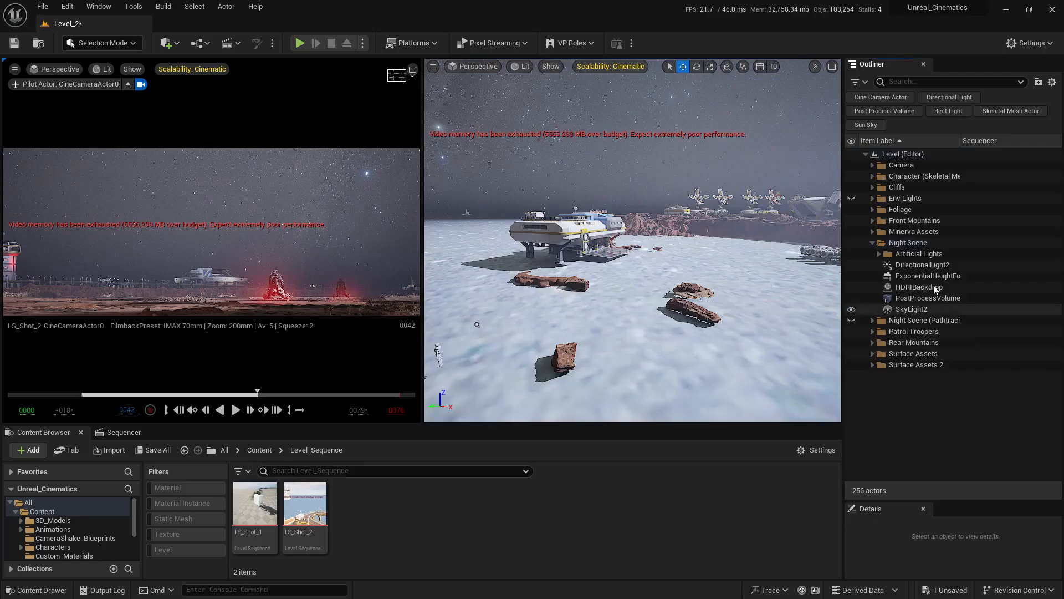
# - Delete PointLight4, PointLight5, PointLight6 and RectLight2 from the Night Scene (Pathtracing) folder
pyautogui.moveTo(632, 249); pyautogui.dragTo(529, 250, button='right')
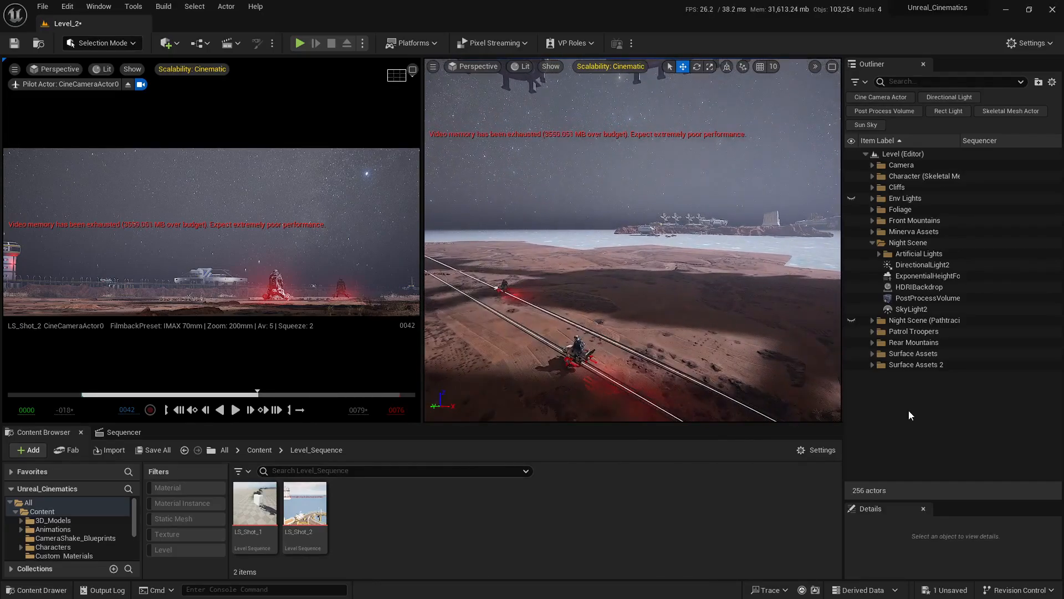
pyautogui.click(872, 320)
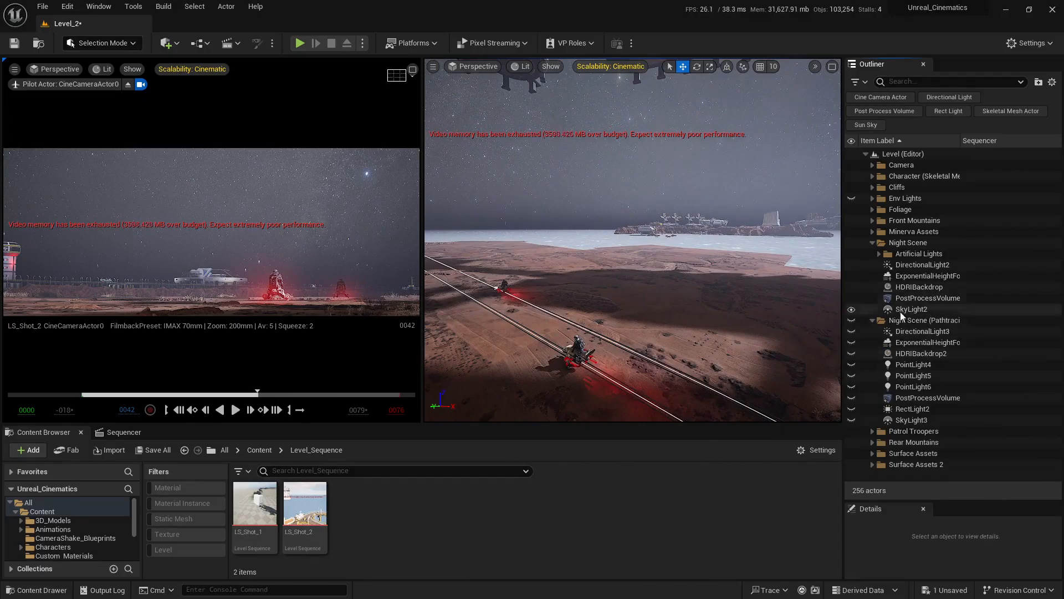
pyautogui.click(916, 366)
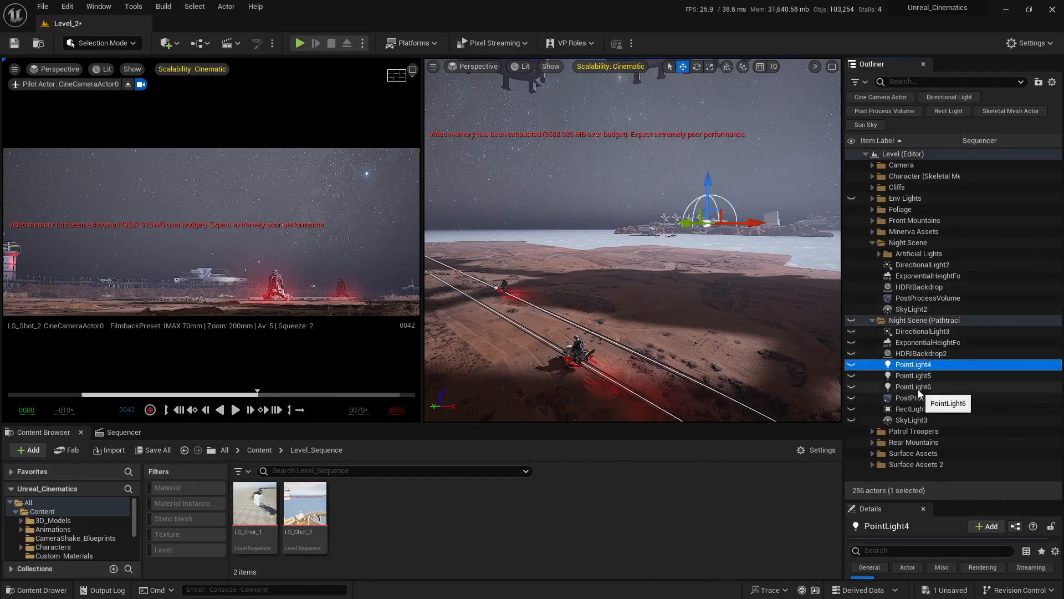
pyautogui.keyDown('shift'); pyautogui.click(919, 389); pyautogui.keyUp('shift')
pyautogui.press('Delete')
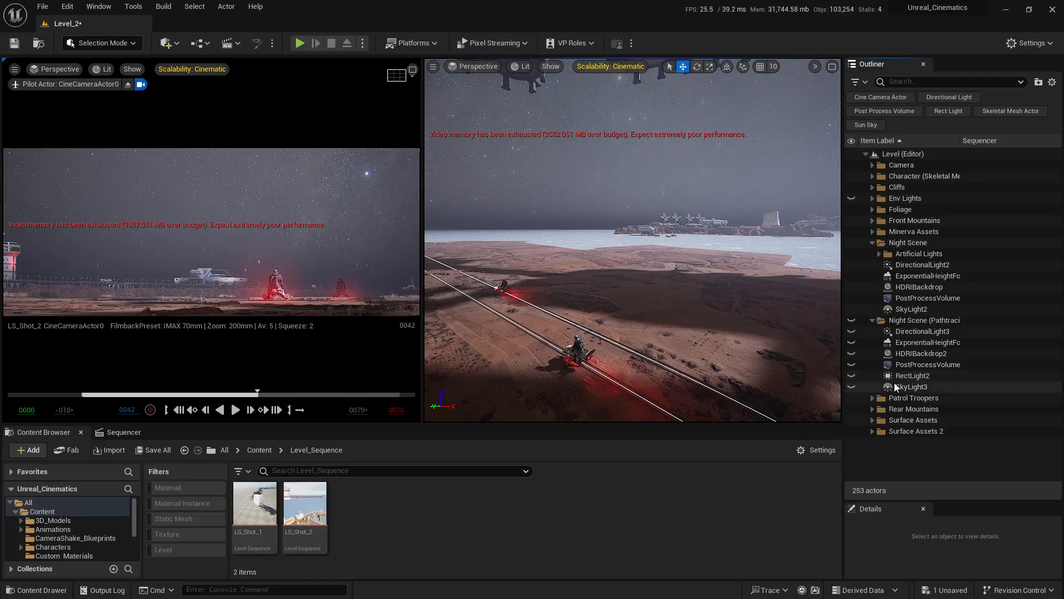
pyautogui.click(912, 377)
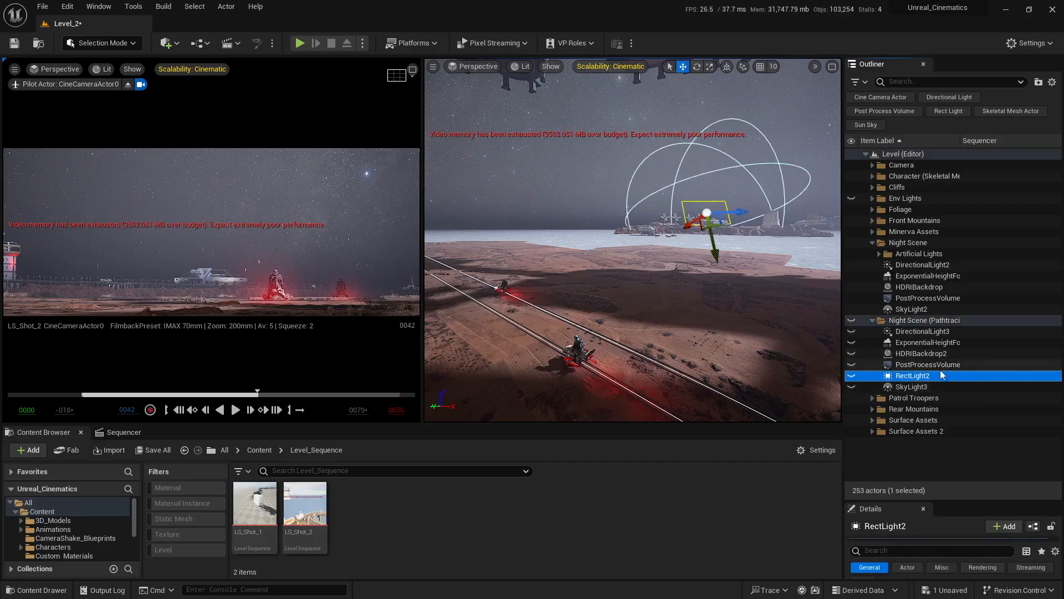
pyautogui.press('Delete')
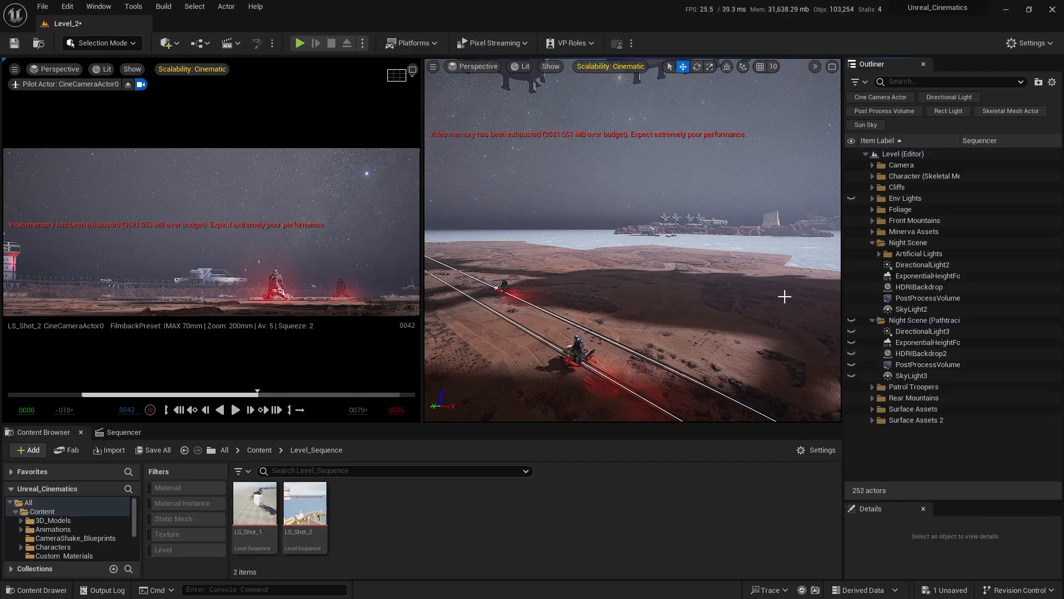
# - Delete the exponential height fog and HDRIBackdrop2 from the Night Scene (Pathtracing) folder
pyautogui.click(918, 343)
pyautogui.press('Delete')
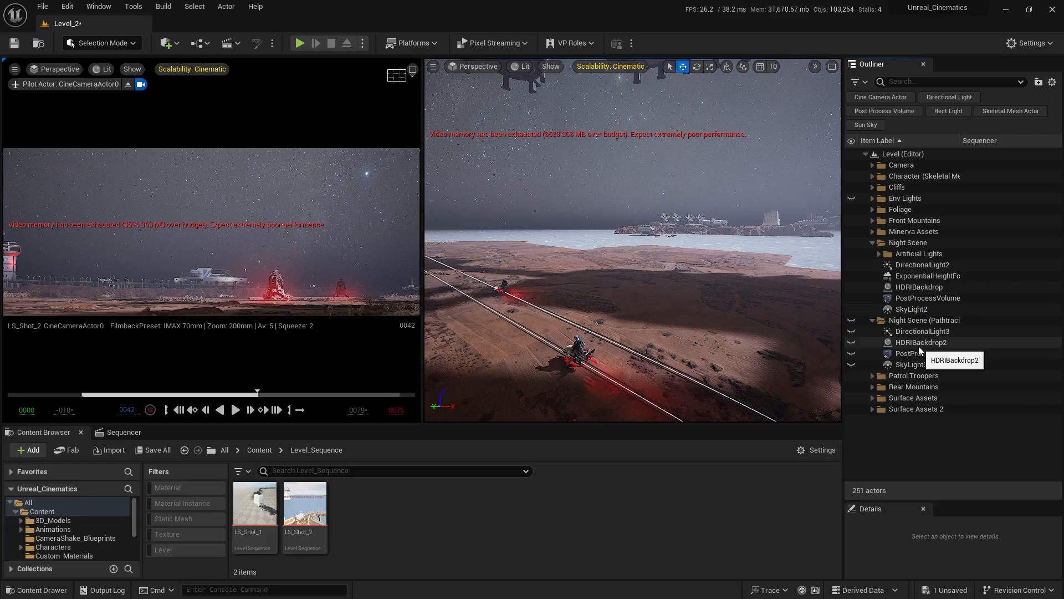
pyautogui.click(919, 345)
pyautogui.press('Delete')
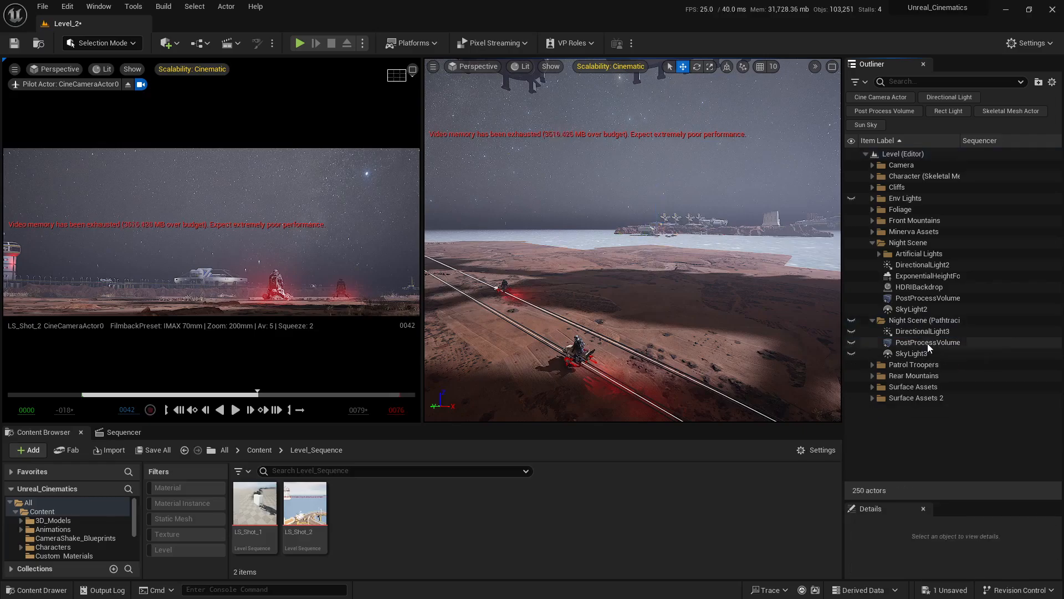
# - Duplicate the exponential height fog and HDRIBackdrop from Night Scene and move the copies into Night Scene (Pathtracing)
pyautogui.click(913, 280)
pyautogui.keyDown('shift'); pyautogui.click(913, 291); pyautogui.keyUp('shift')
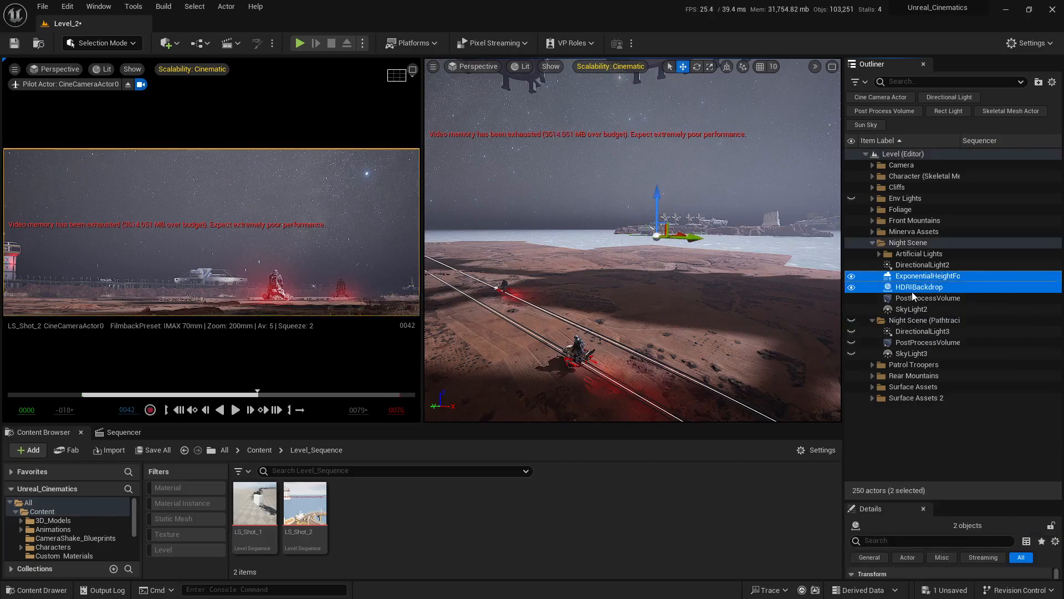
pyautogui.hotkey('ctrl', 'd')
pyautogui.moveTo(920, 309); pyautogui.dragTo(920, 343)
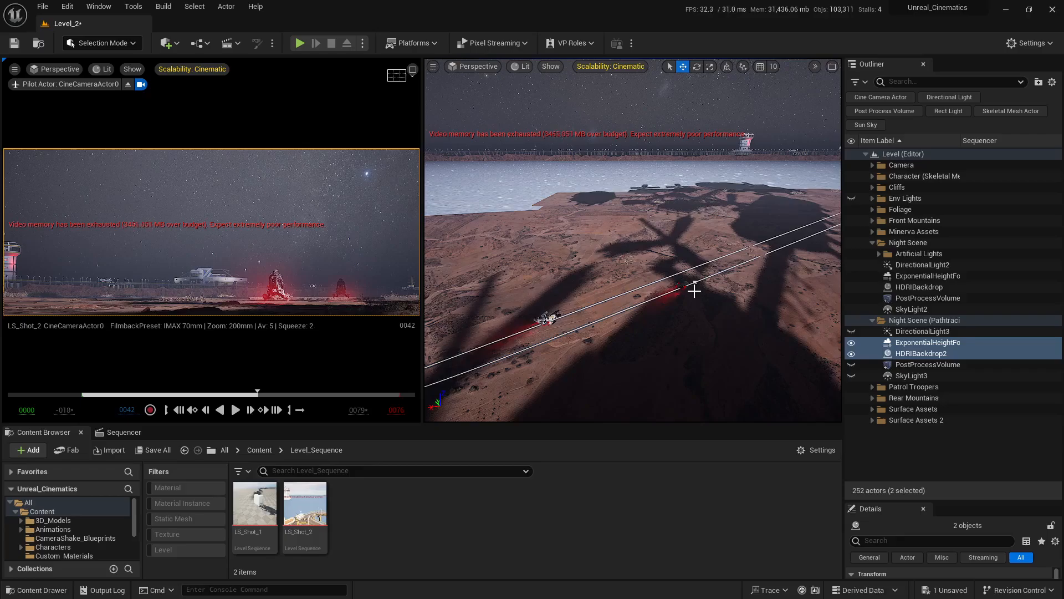
# - Unhide DirectionalLight3, PostProcessVolume3 and SkyLight3 in Night Scene (Pathtracing), and clear the selection
pyautogui.click(852, 331)
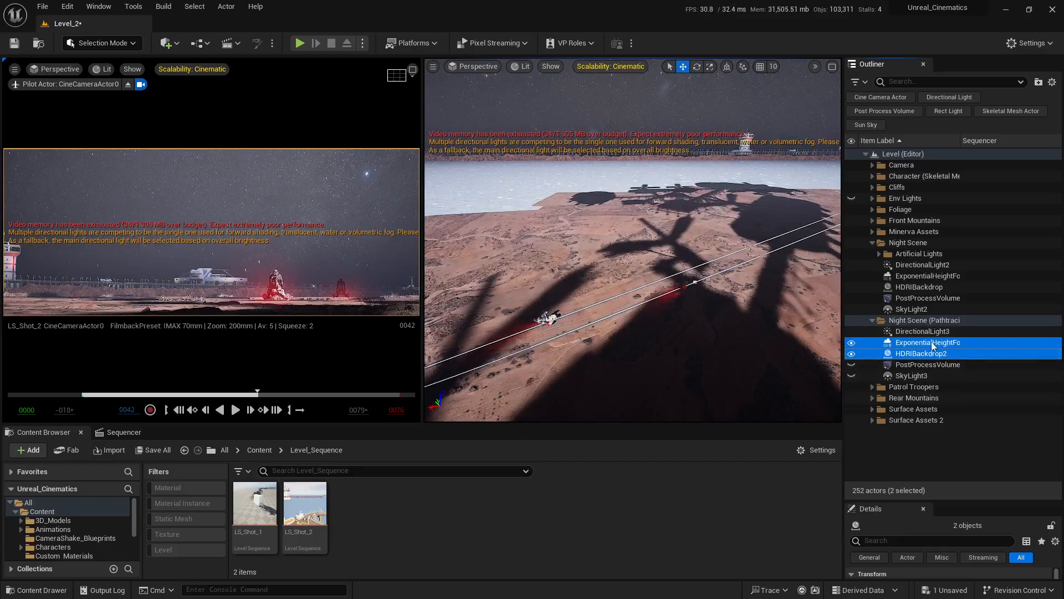
pyautogui.click(903, 366)
pyautogui.click(852, 365)
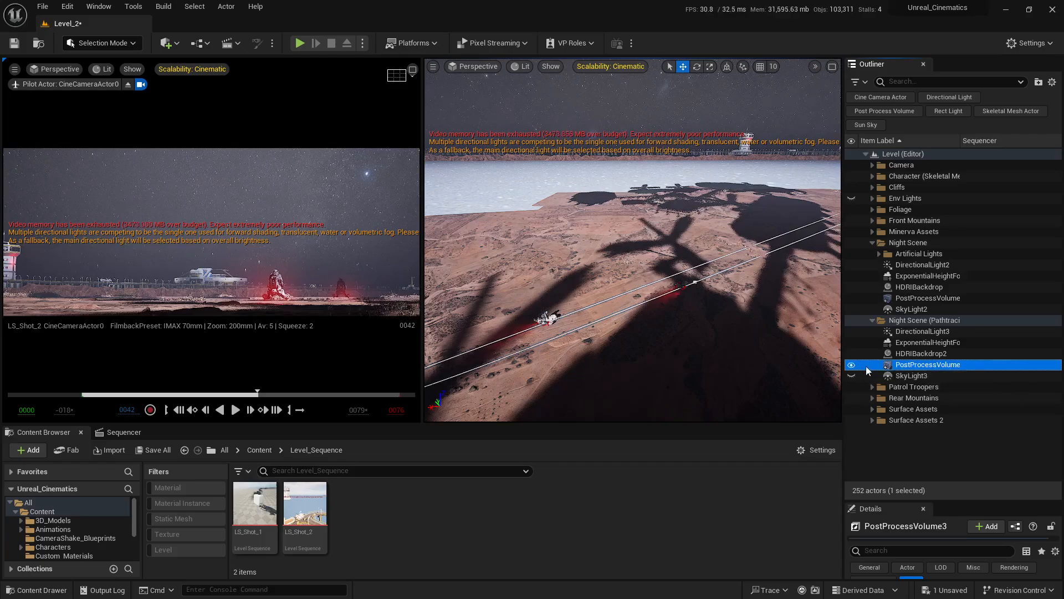
pyautogui.click(852, 375)
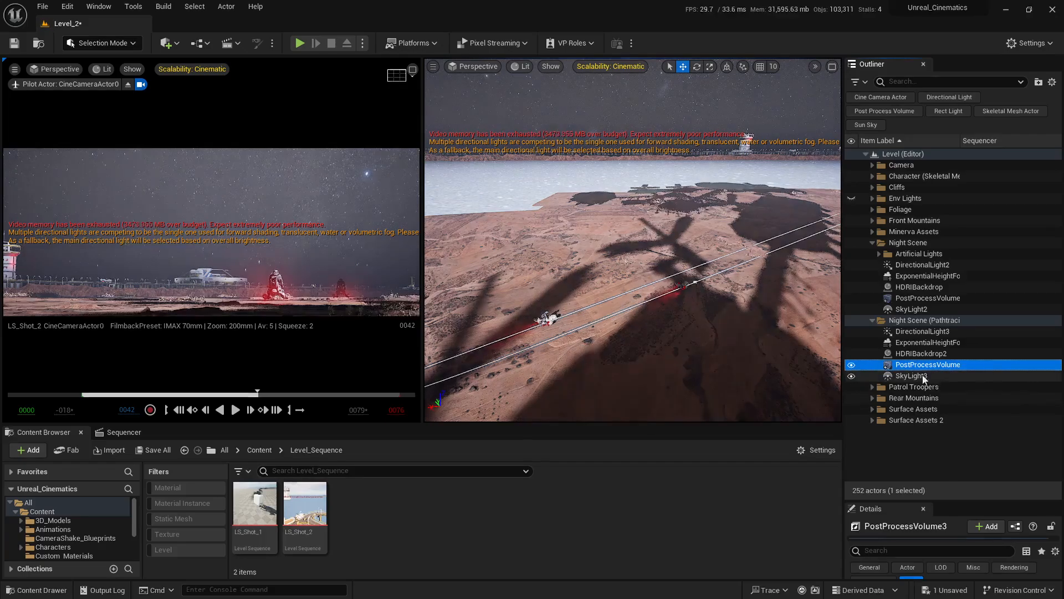
pyautogui.click(927, 460)
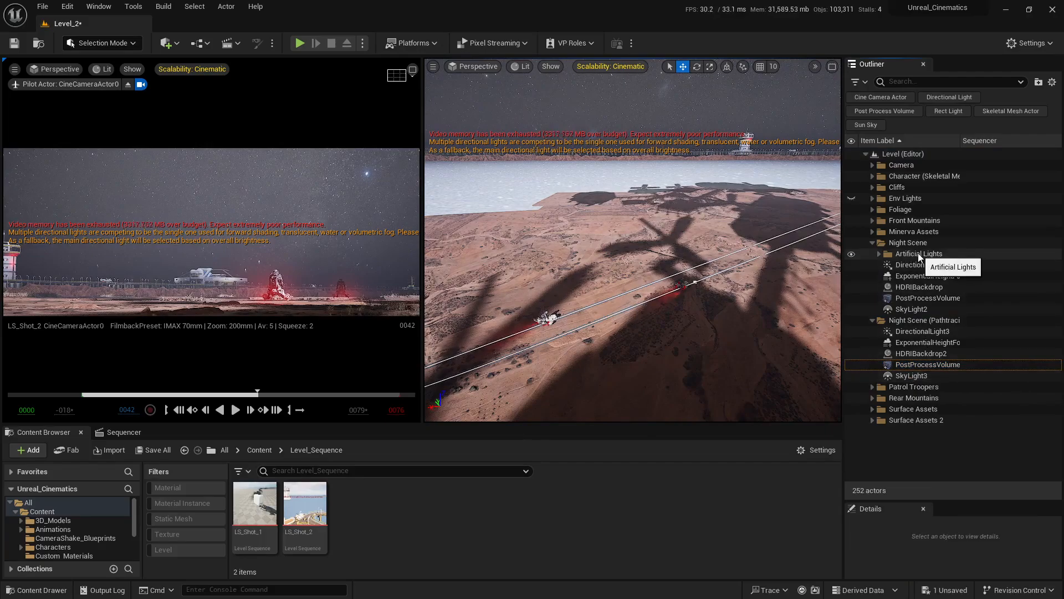
# - Duplicate PointLight11 through PointLight19 from Artificial Lights and move the copies into the Night Scene (Pathtracing) folder
pyautogui.click(880, 253)
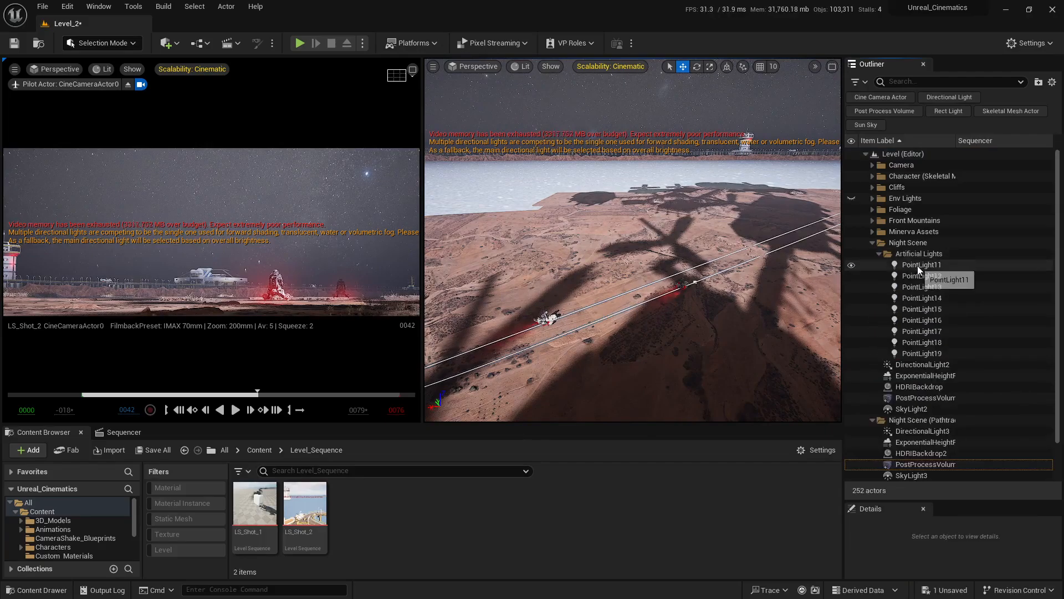
pyautogui.click(917, 265)
pyautogui.keyDown('shift'); pyautogui.click(920, 353); pyautogui.keyUp('shift')
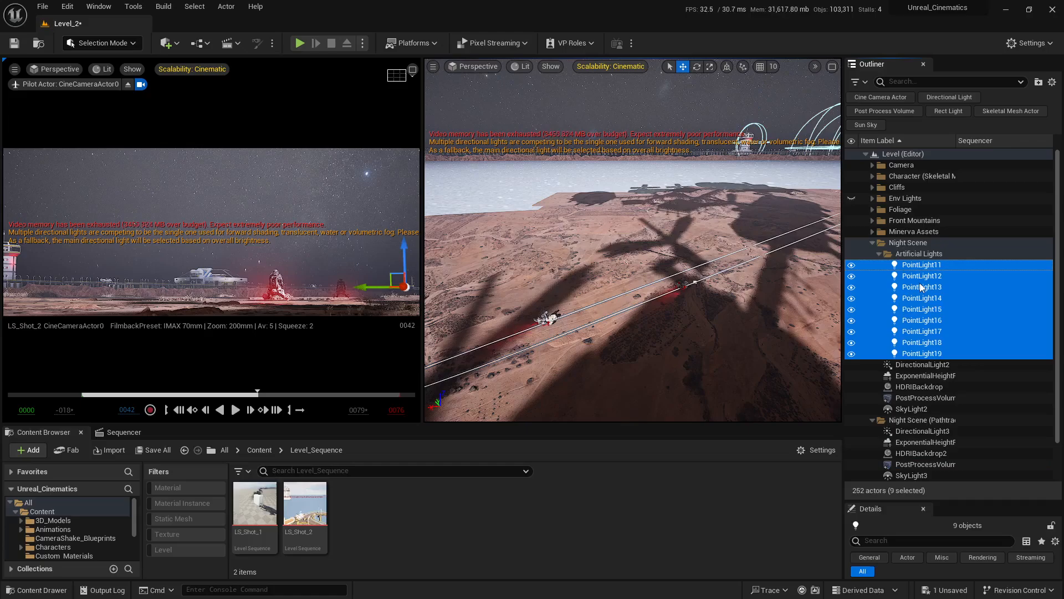
pyautogui.hotkey('ctrl', 'd')
pyautogui.scroll(-5, 929, 300)
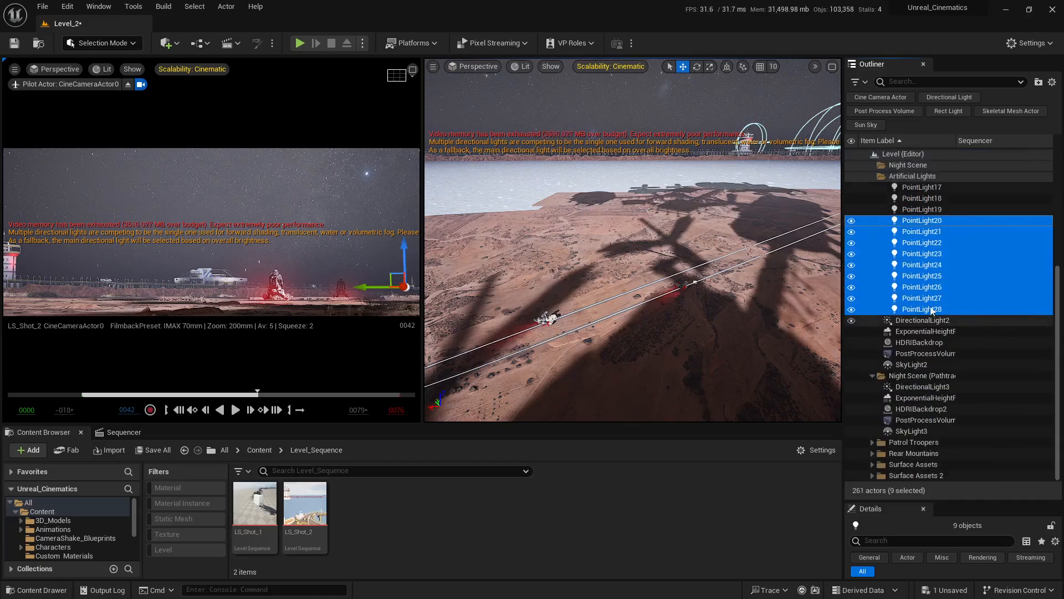
pyautogui.moveTo(933, 311); pyautogui.dragTo(916, 374)
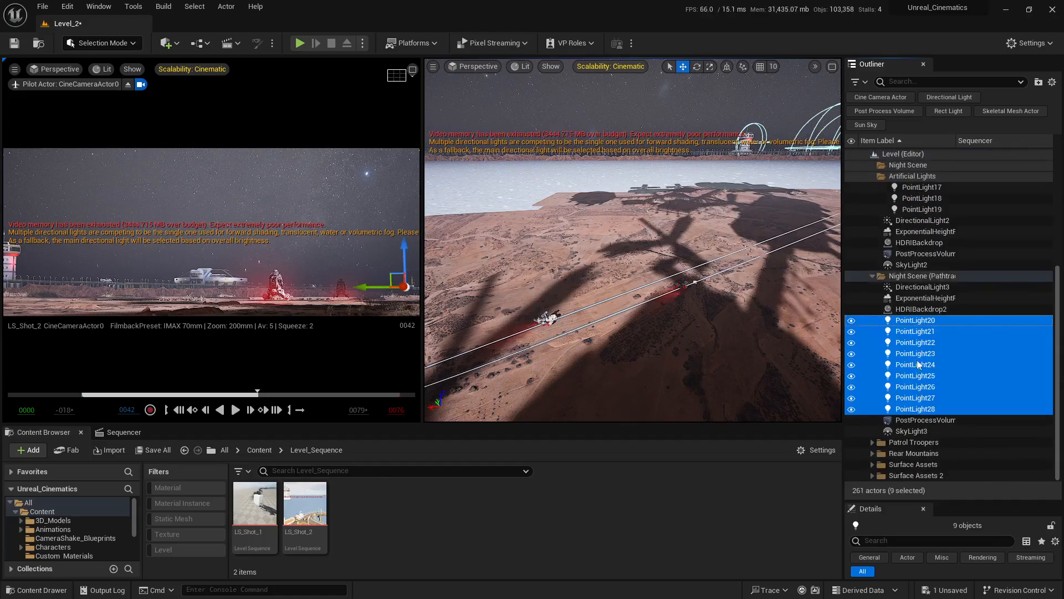
# - Group the duplicated point lights in a new folder named Artificial Lights inside Night Scene (Pathtracing) and collapse it
pyautogui.rightClick(913, 380)
pyautogui.moveTo(850, 524)
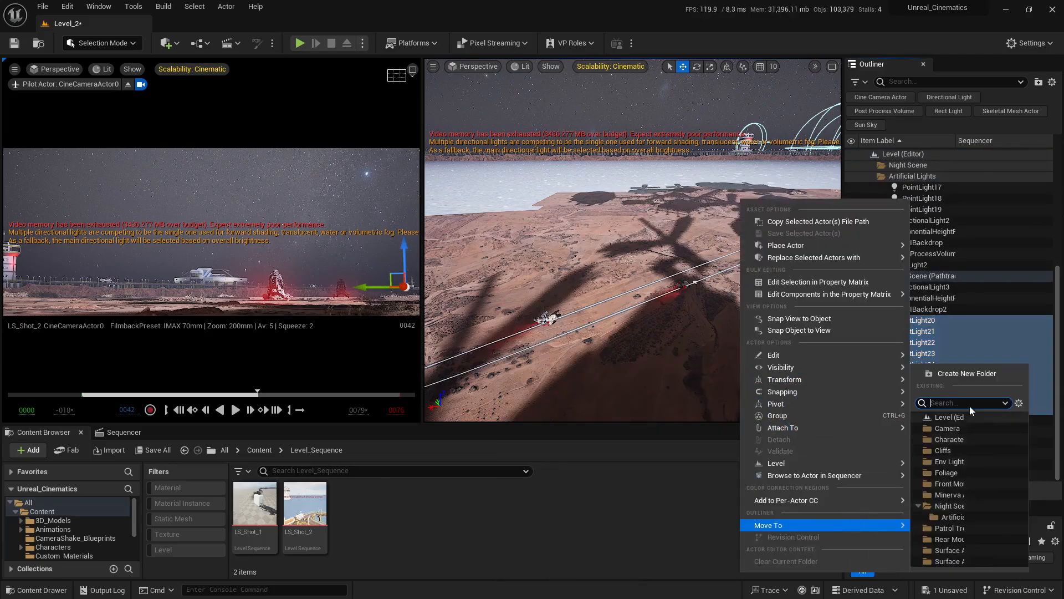
pyautogui.click(963, 376)
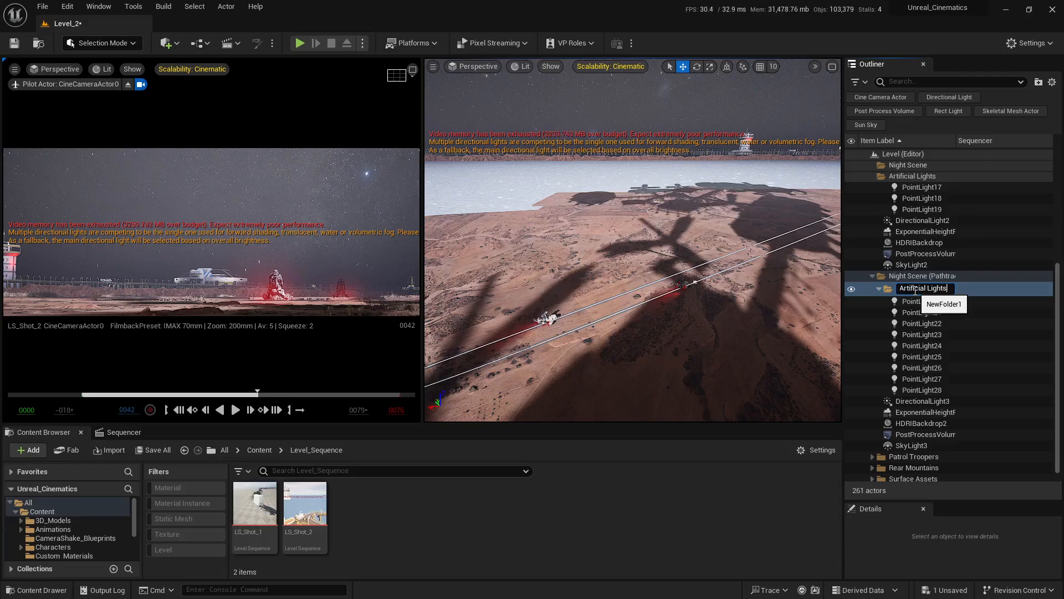
pyautogui.press('Return')
pyautogui.click(880, 289)
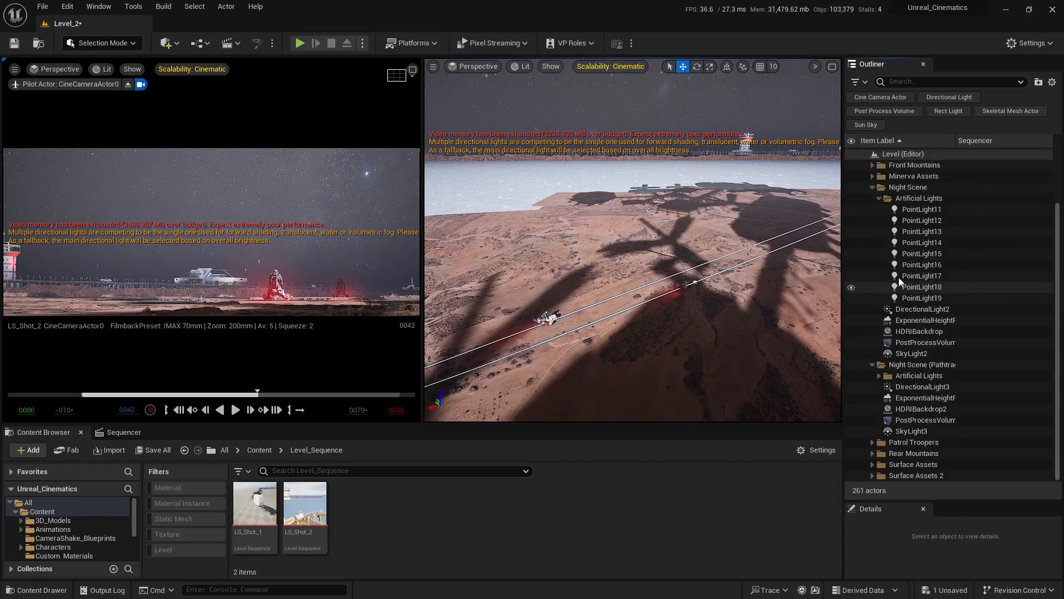
# - Collapse and hide the Night Scene folder, and expand Artificial Lights under Night Scene (Pathtracing)
pyautogui.scroll(3, 899, 282)
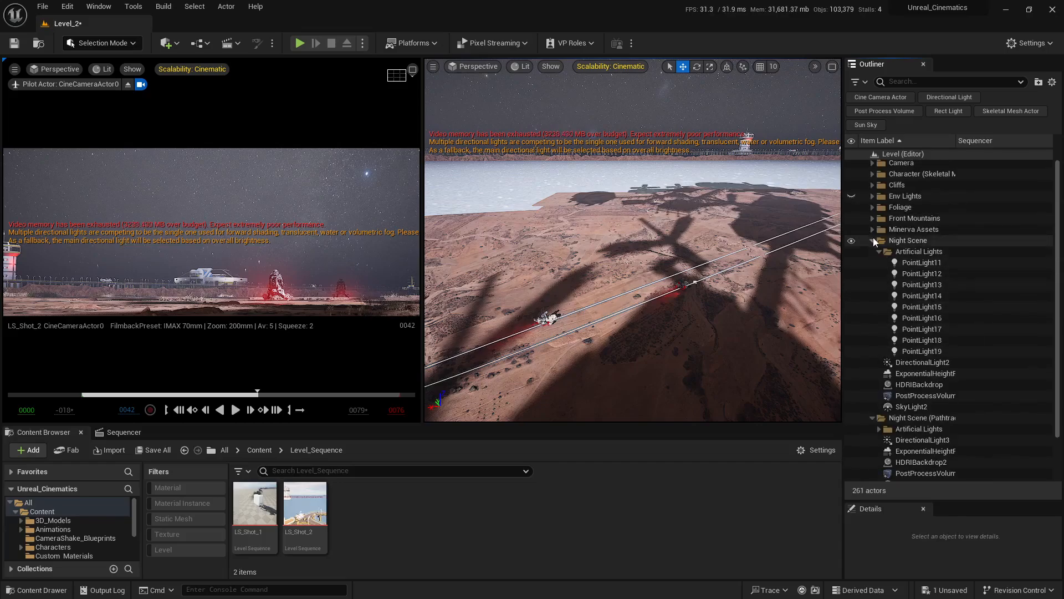
pyautogui.click(873, 241)
pyautogui.click(852, 240)
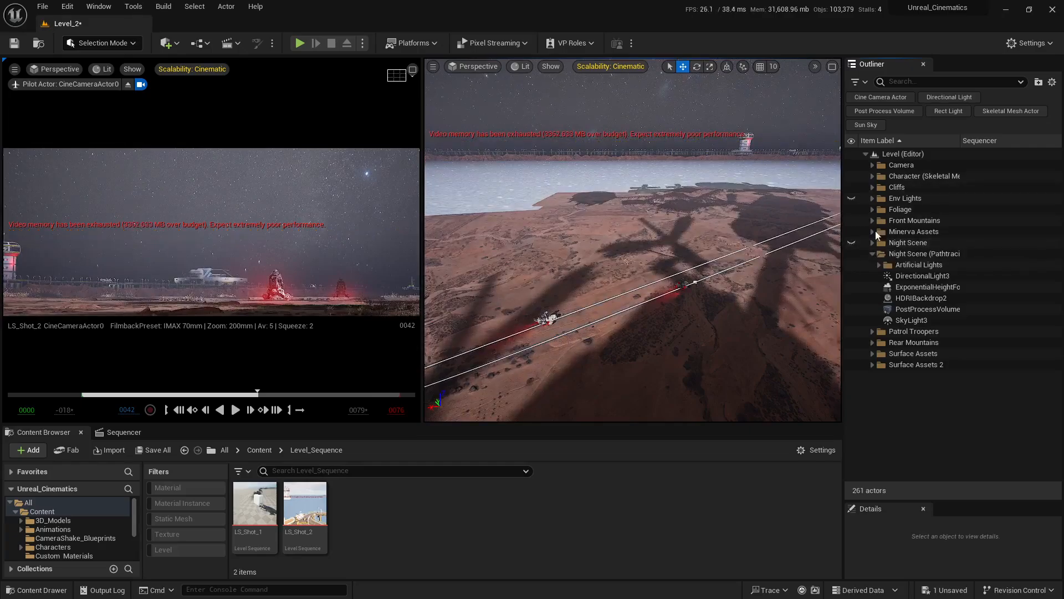
pyautogui.click(879, 264)
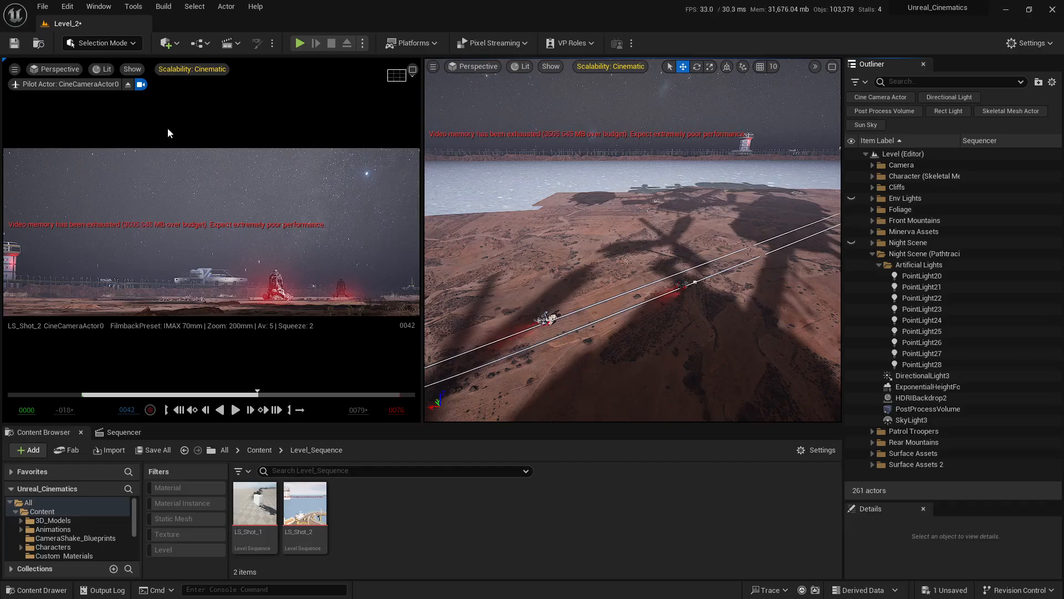
# - Show the second viewport through CineCameraActor0 and set its view mode to Path Tracing
pyautogui.click(477, 68)
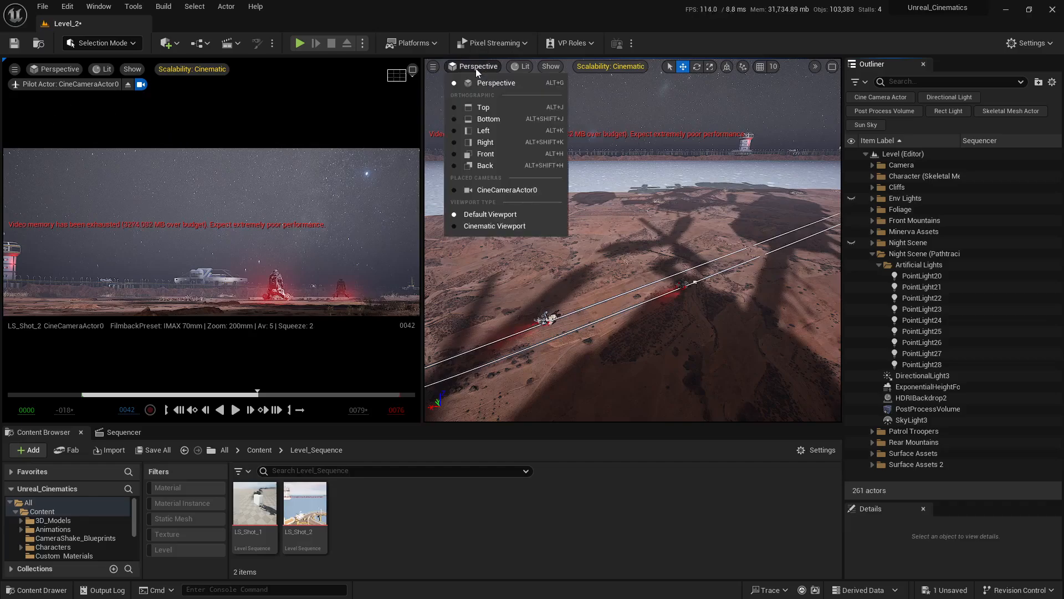
pyautogui.click(497, 190)
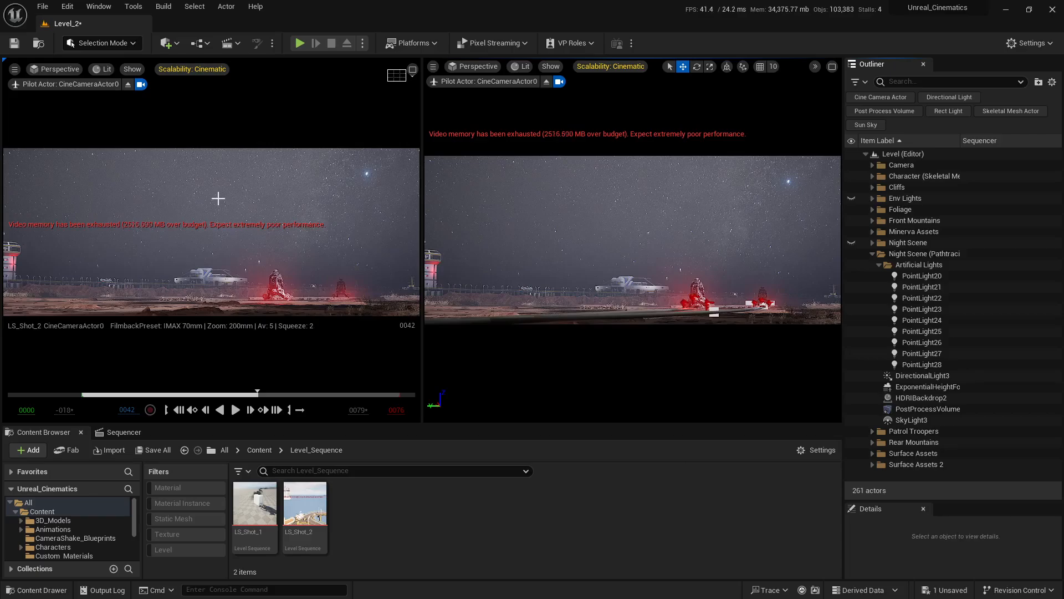
pyautogui.click(521, 67)
pyautogui.click(549, 208)
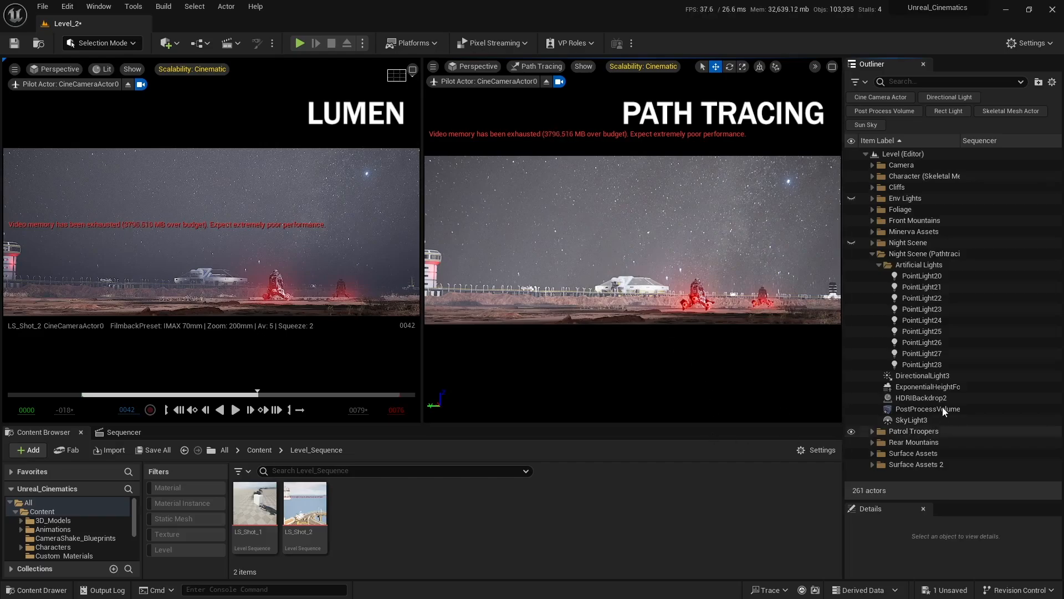
# - Set PostProcessVolume3's Exposure Compensation to -3, enlarging the Details area to reach the Exposure settings
pyautogui.click(882, 409)
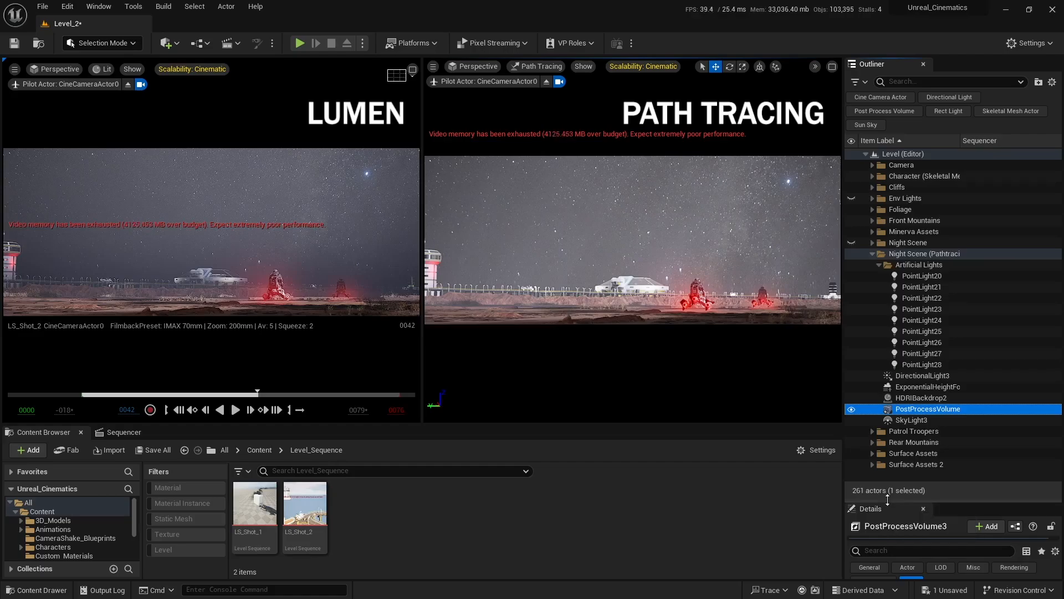
pyautogui.moveTo(885, 499); pyautogui.dragTo(885, 317)
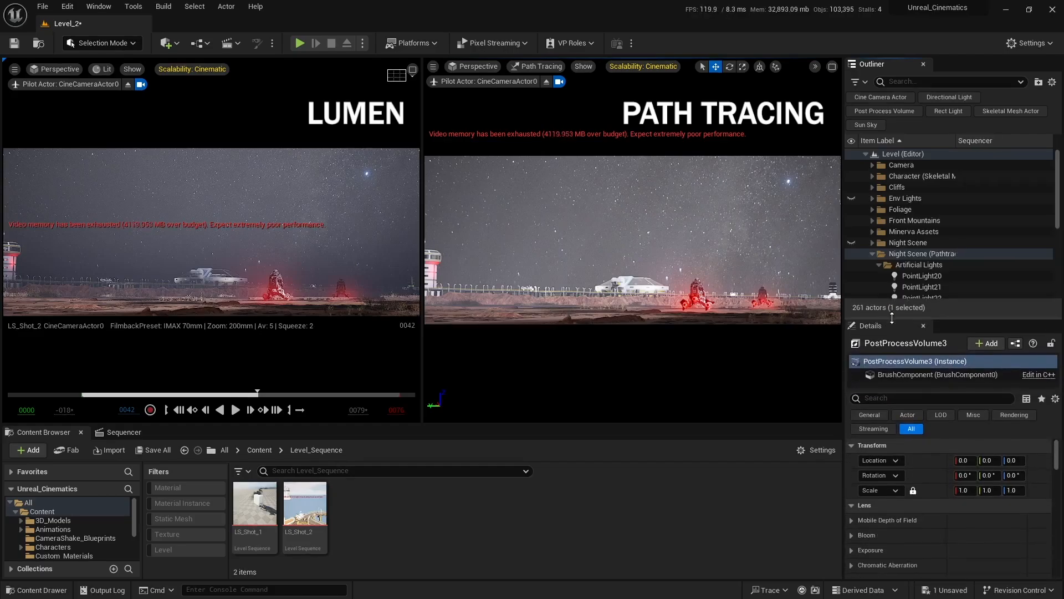
pyautogui.click(851, 550)
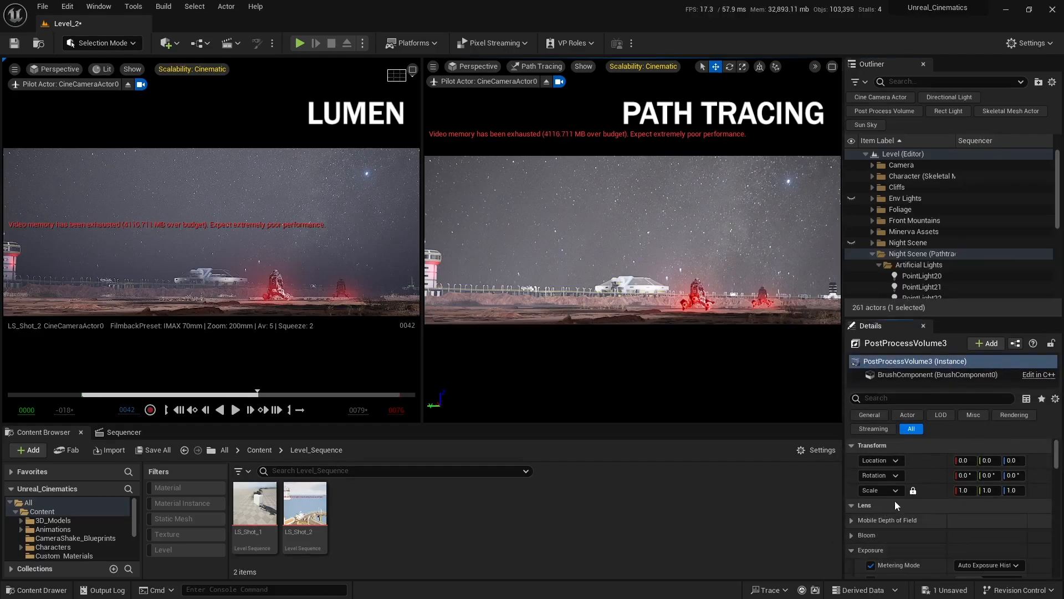
pyautogui.scroll(-2, 887, 527)
pyautogui.moveTo(960, 316); pyautogui.dragTo(959, 234)
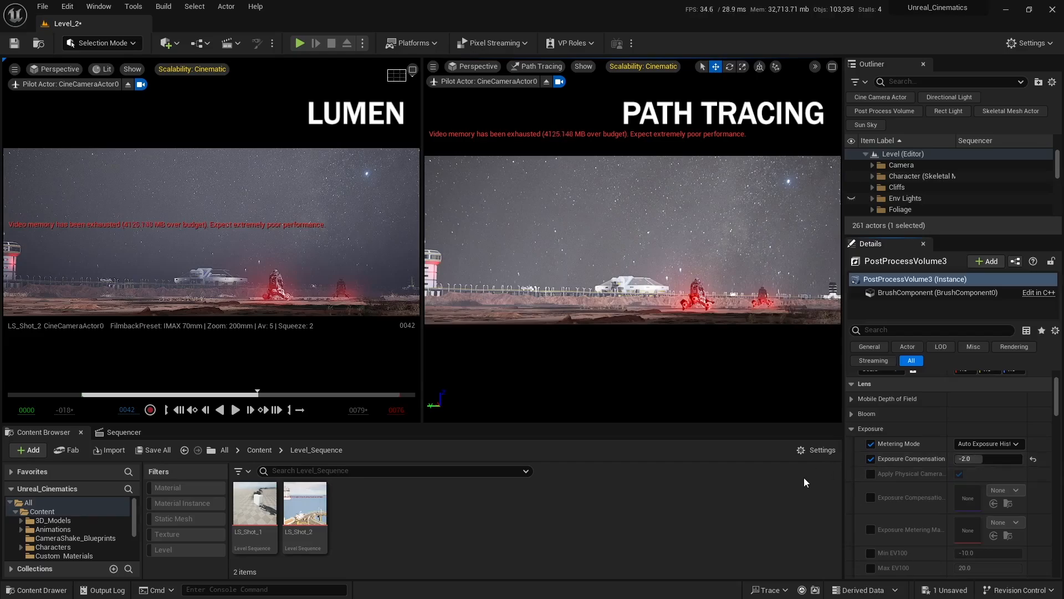
pyautogui.click(981, 460)
pyautogui.write('-3')
pyautogui.press('Return')
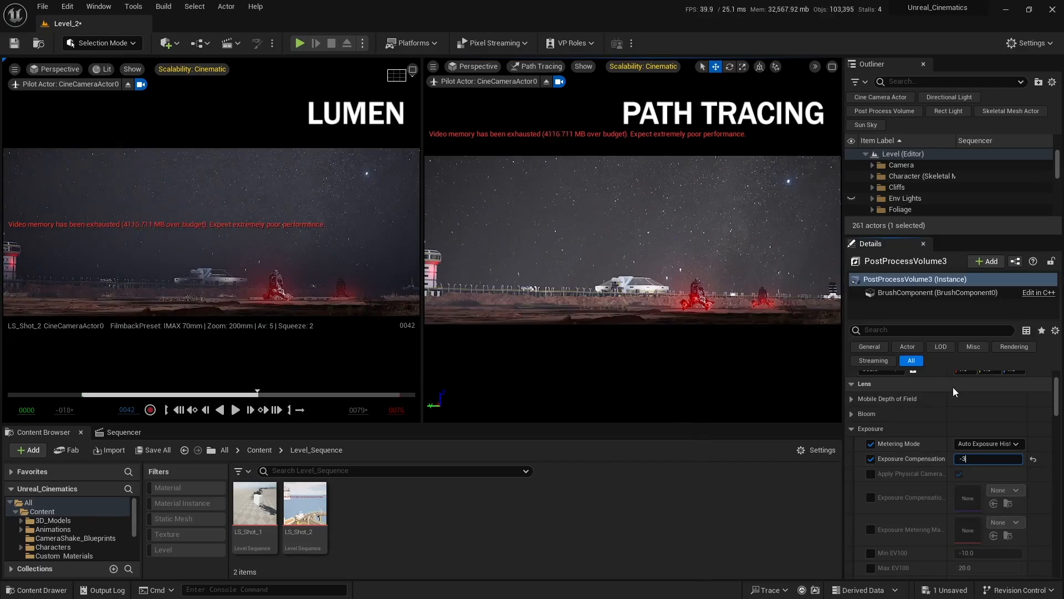
# - Try an Exposure Compensation of -3.5 on PostProcessVolume3 and return it to -3
pyautogui.write('.5')
pyautogui.press('Return')
pyautogui.write('-')
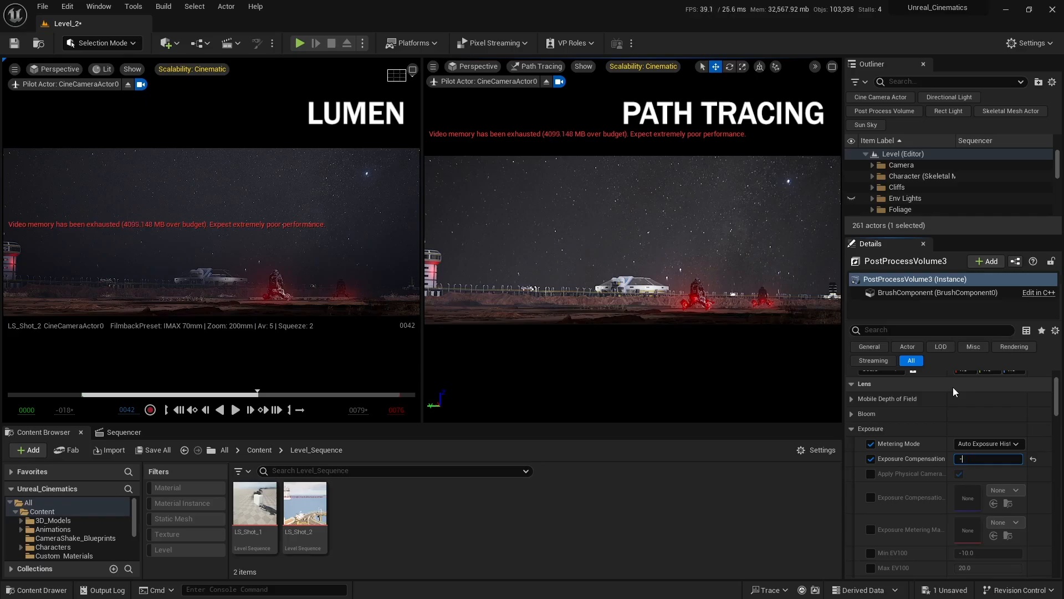
pyautogui.write('3')
pyautogui.press('Return')
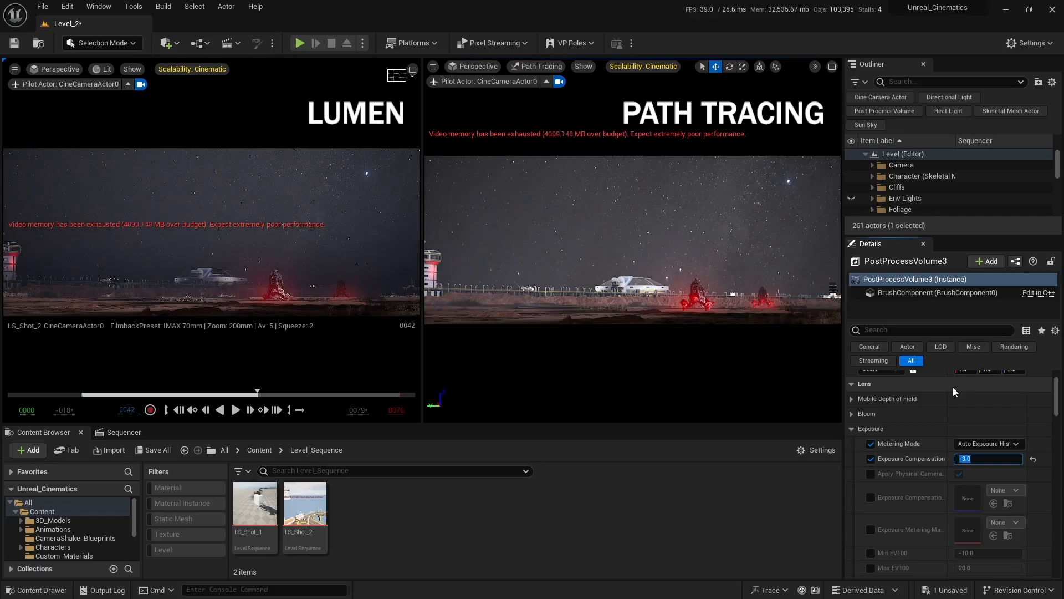
pyautogui.click(709, 544)
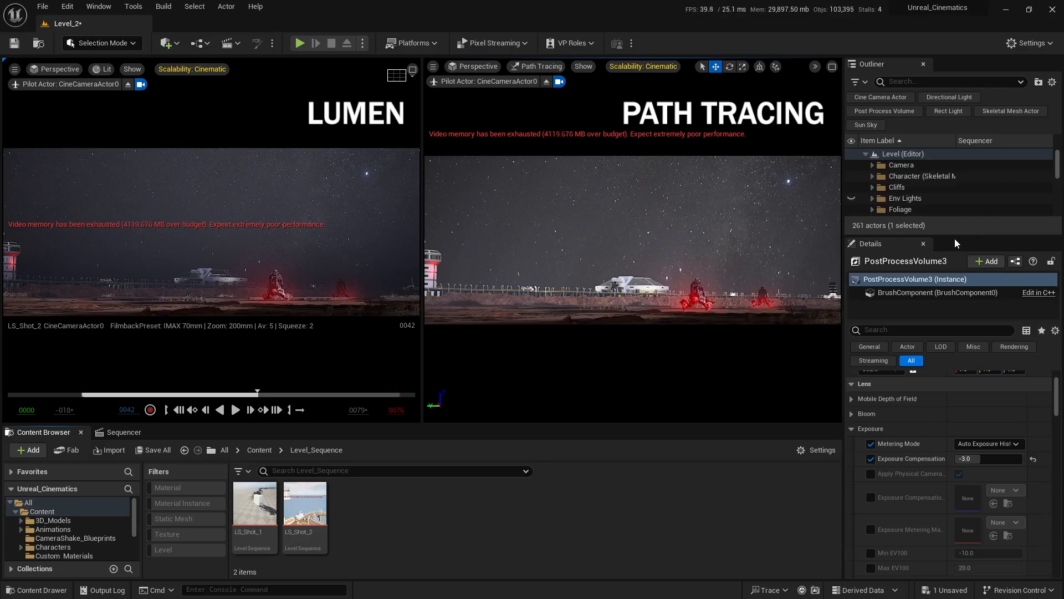
# - Set the Fog Density of ExponentialHeightFog3 in Night Scene (Pathtracing) to 0.035
pyautogui.moveTo(955, 242); pyautogui.dragTo(956, 405)
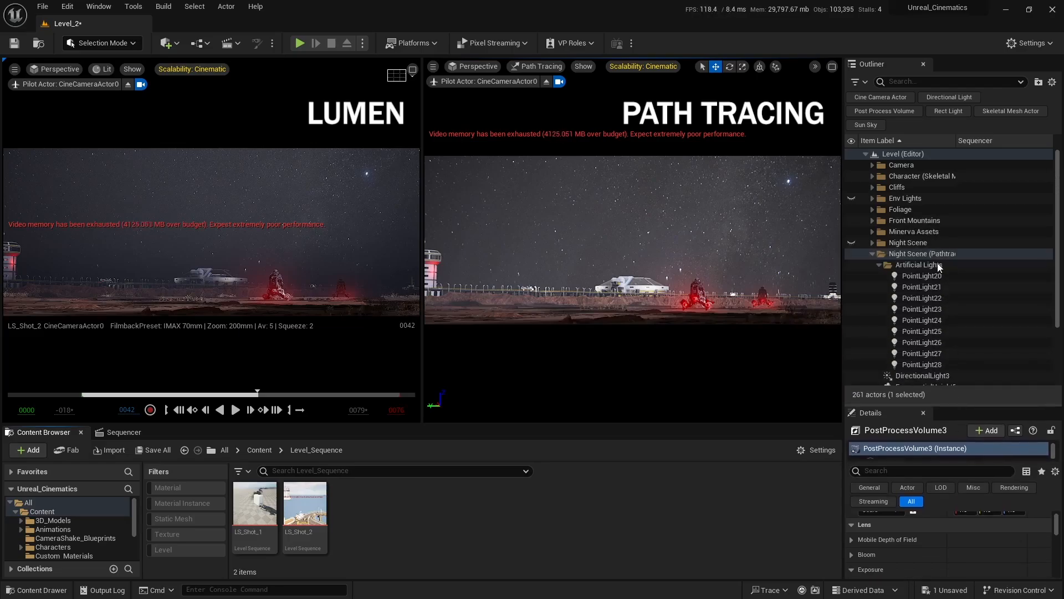
pyautogui.scroll(-1, 915, 302)
pyautogui.click(965, 302)
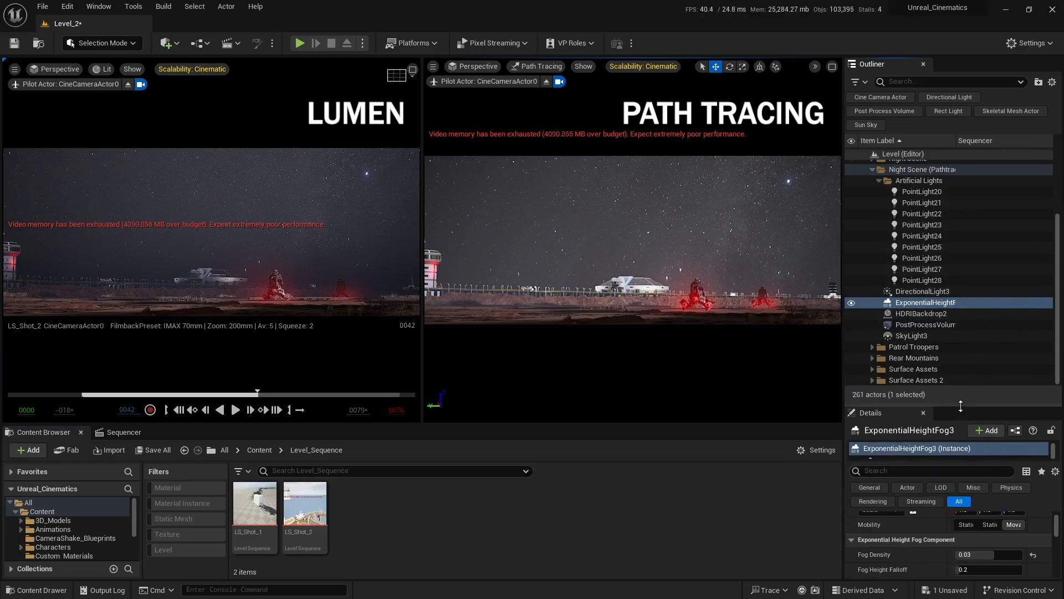
pyautogui.moveTo(965, 403); pyautogui.dragTo(963, 249)
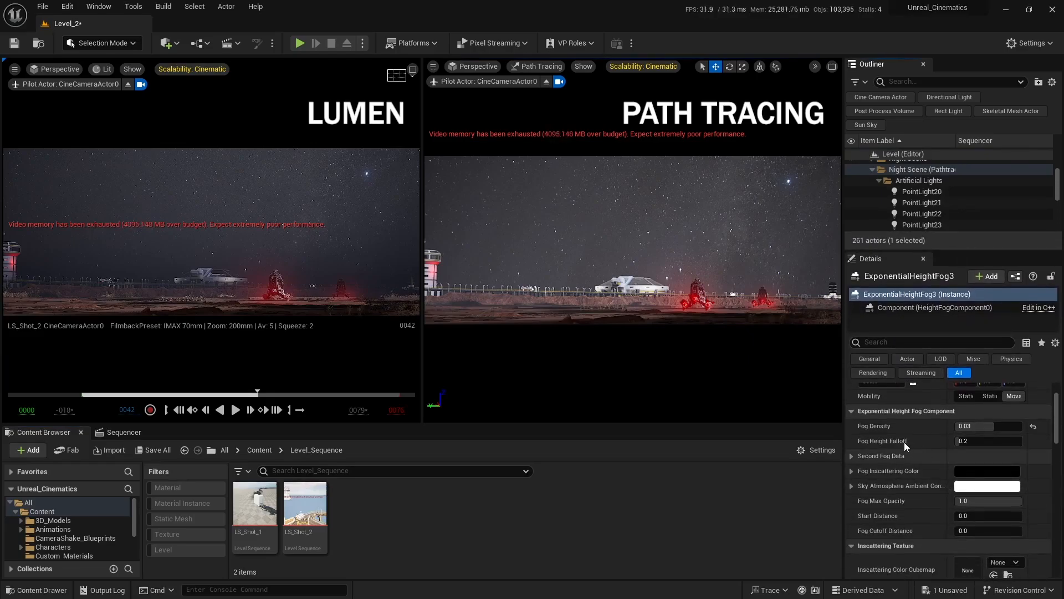
pyautogui.click(974, 425)
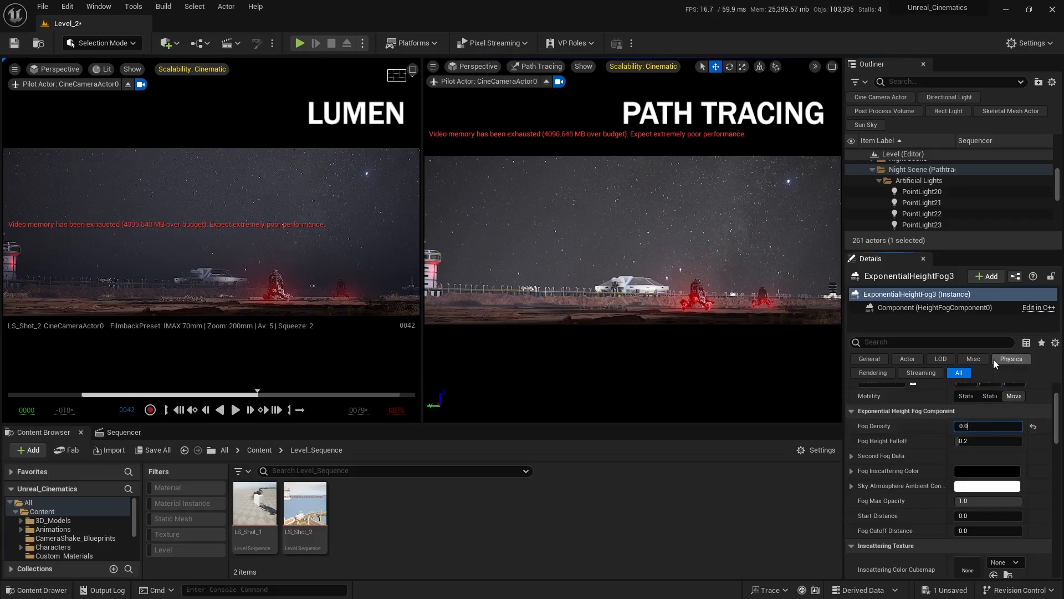
pyautogui.write('0.035')
pyautogui.press('Return')
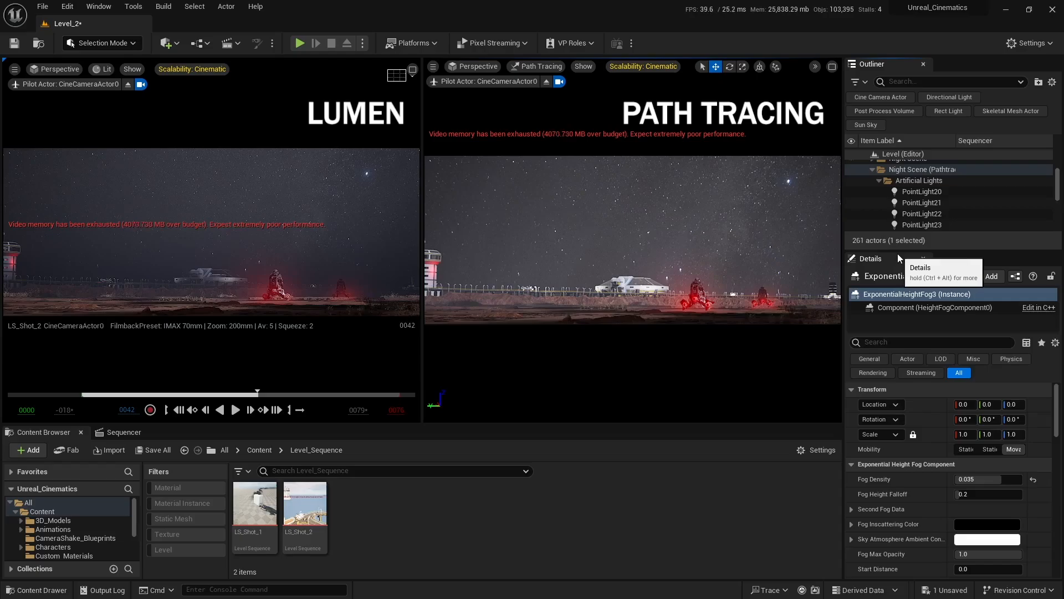
# - Select PointLight21 through PointLight24 under Artificial Lights and enlarge the Details area to reach their light settings
pyautogui.moveTo(896, 250); pyautogui.dragTo(901, 357)
pyautogui.scroll(1, 931, 237)
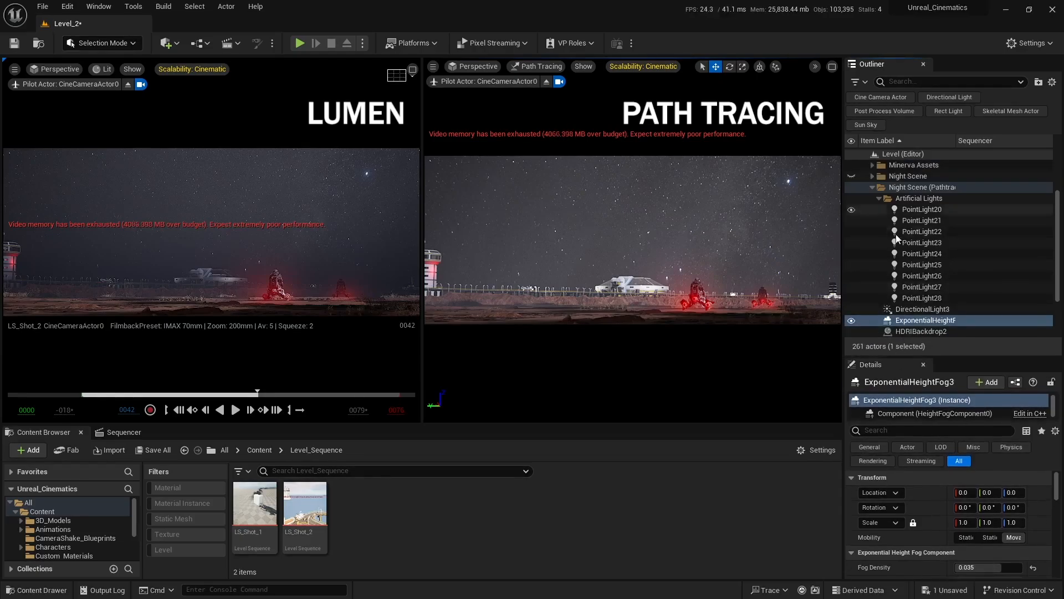
pyautogui.click(922, 222)
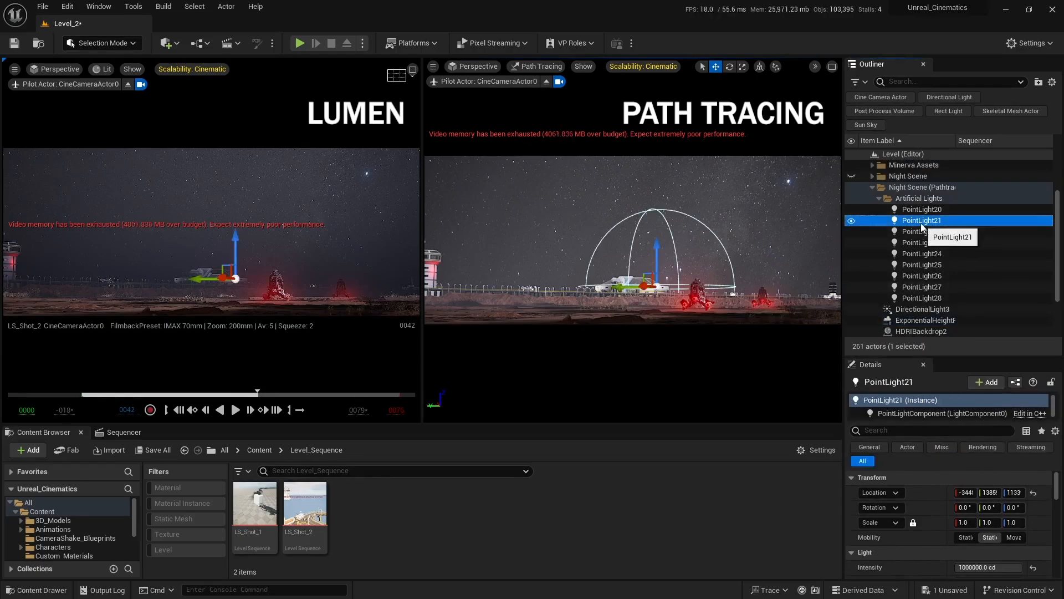
pyautogui.keyDown('ctrl'); pyautogui.click(922, 231); pyautogui.keyUp('ctrl')
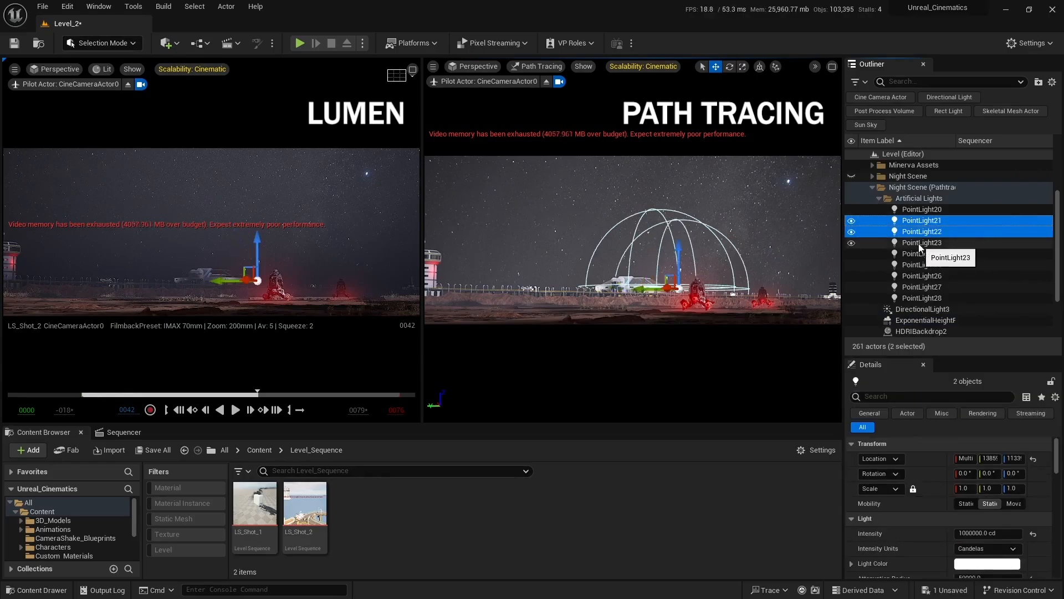
pyautogui.keyDown('ctrl'); pyautogui.click(922, 242); pyautogui.keyUp('ctrl')
pyautogui.keyDown('ctrl'); pyautogui.click(922, 253); pyautogui.keyUp('ctrl')
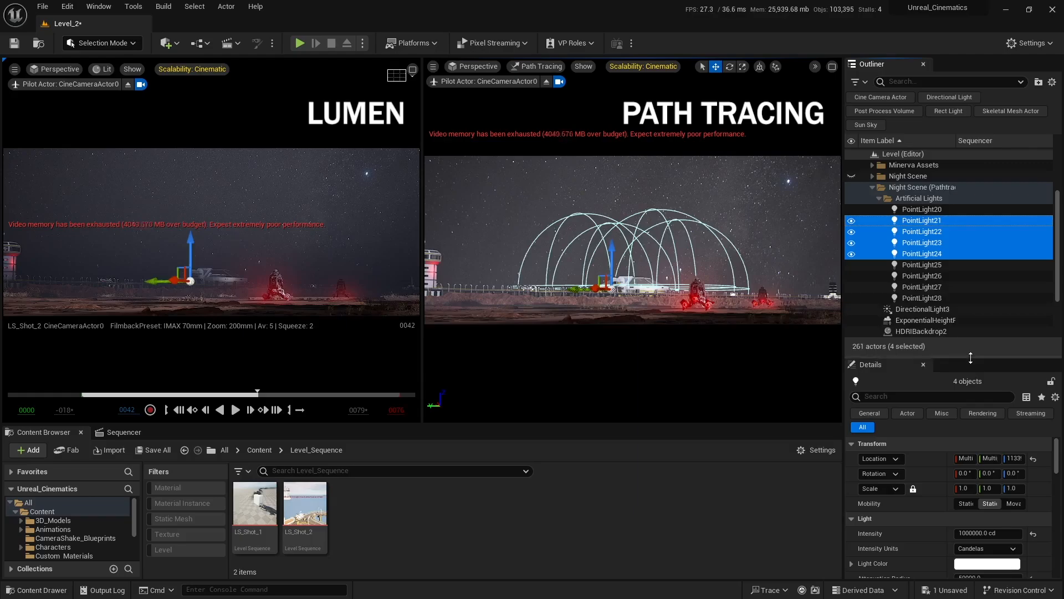
pyautogui.moveTo(971, 358); pyautogui.dragTo(970, 282)
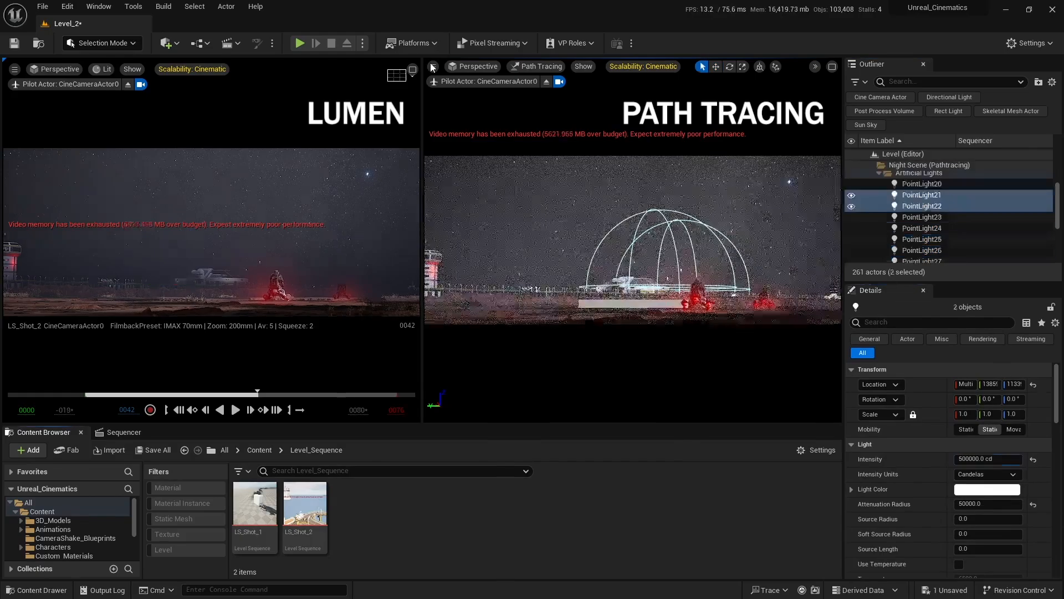
# - Turn on Game View in the path-traced viewport and try an Intensity of 100000 cd on PointLight21 and PointLight22
pyautogui.click(433, 67)
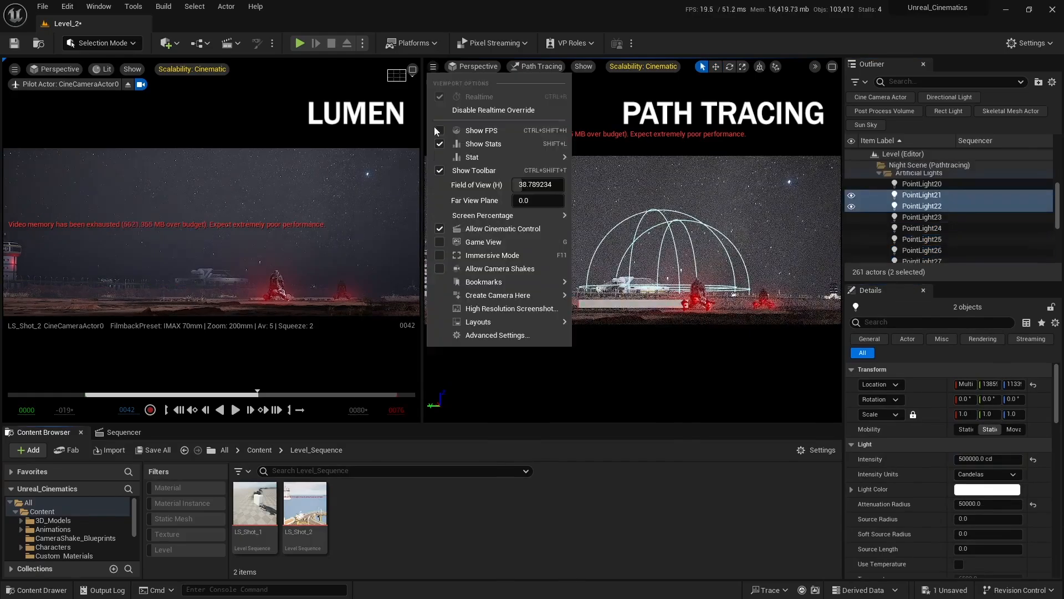
pyautogui.click(471, 244)
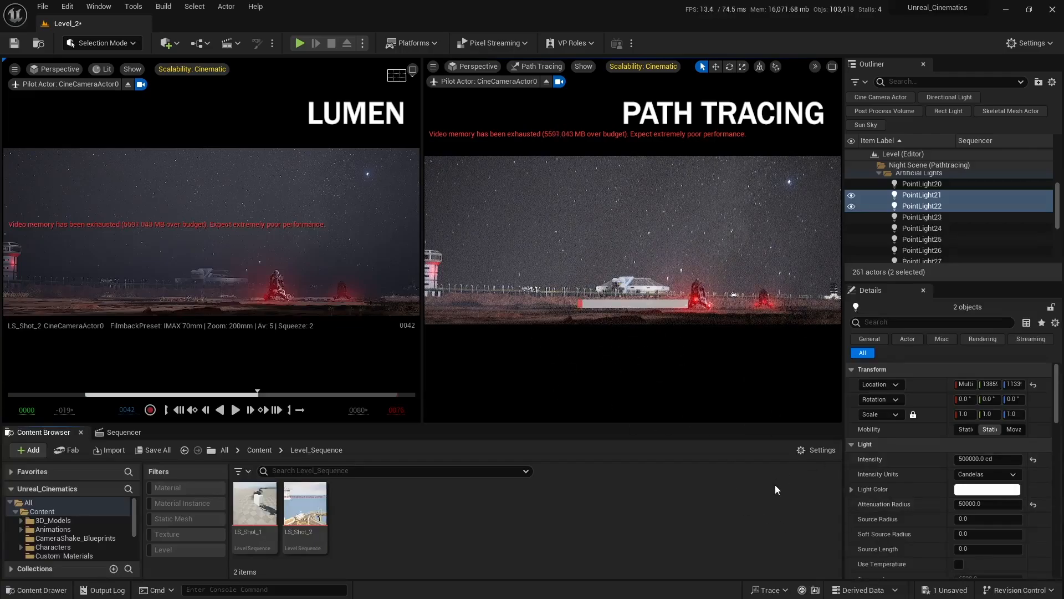
pyautogui.click(987, 459)
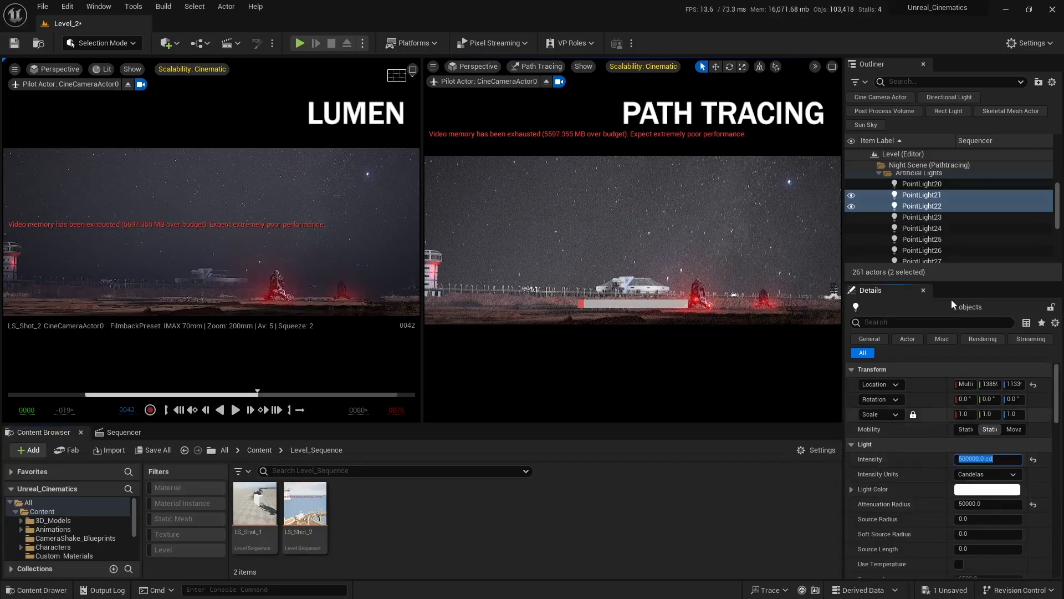
pyautogui.press('Return')
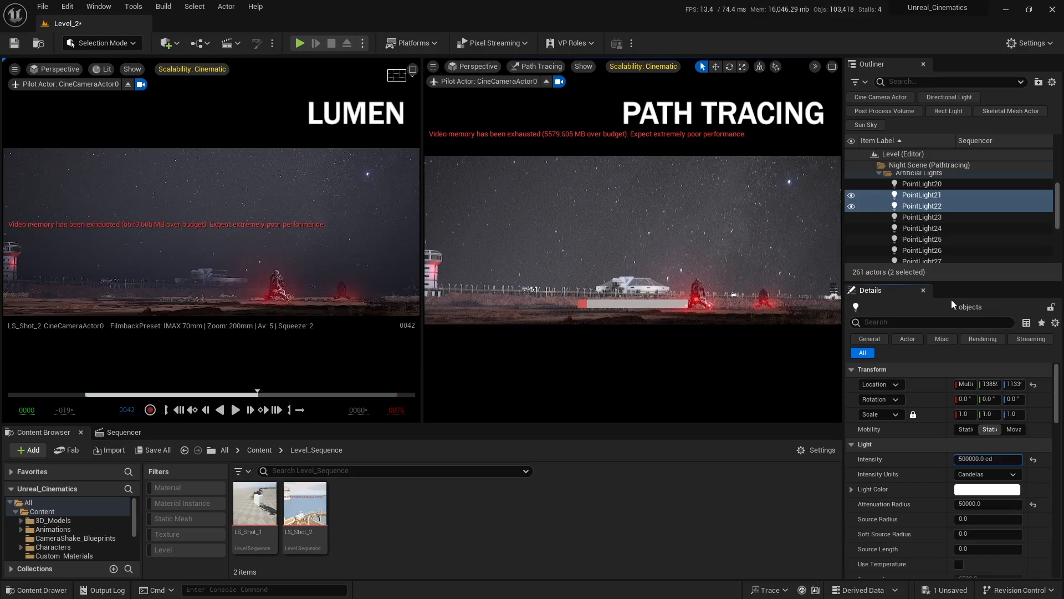
pyautogui.write('1')
pyautogui.press('Return')
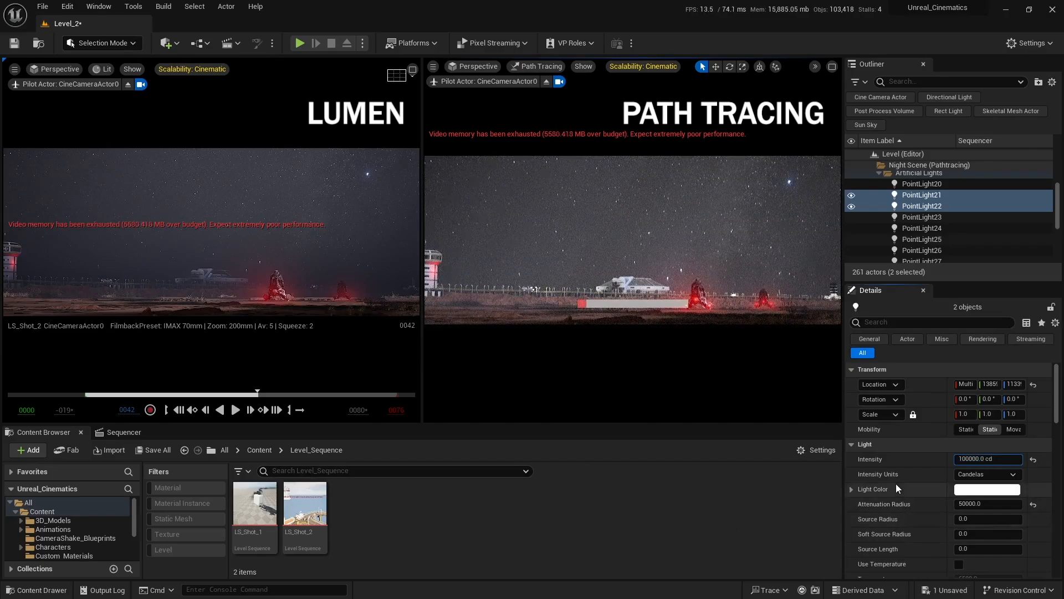
# - Try Intensities of 50000 and 150000 cd on PointLight21 and PointLight22 and settle on 250000 cd
pyautogui.write('5')
pyautogui.press('Return')
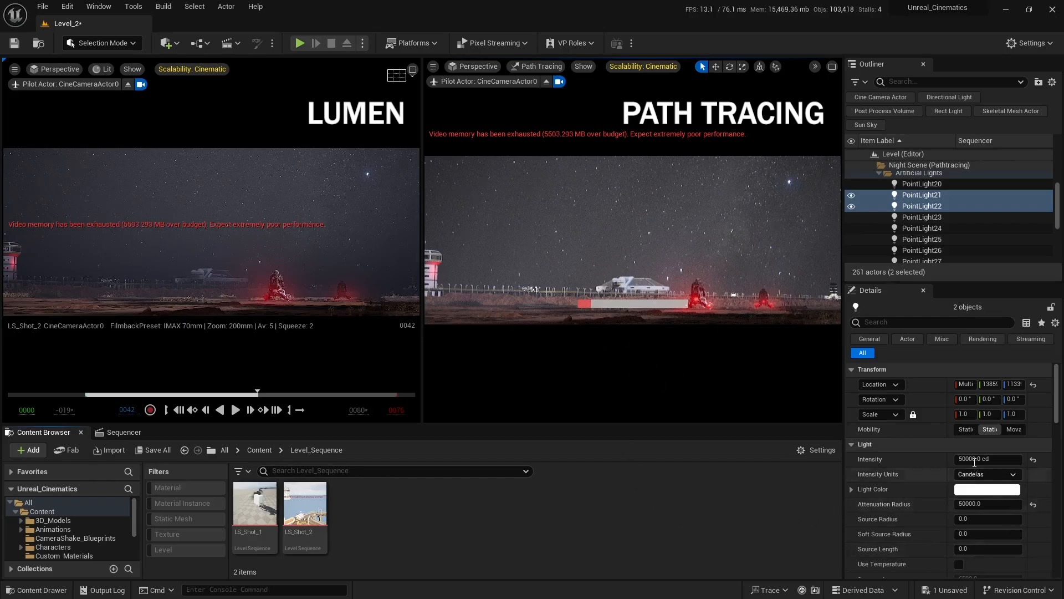
pyautogui.click(974, 462)
pyautogui.press('Home')
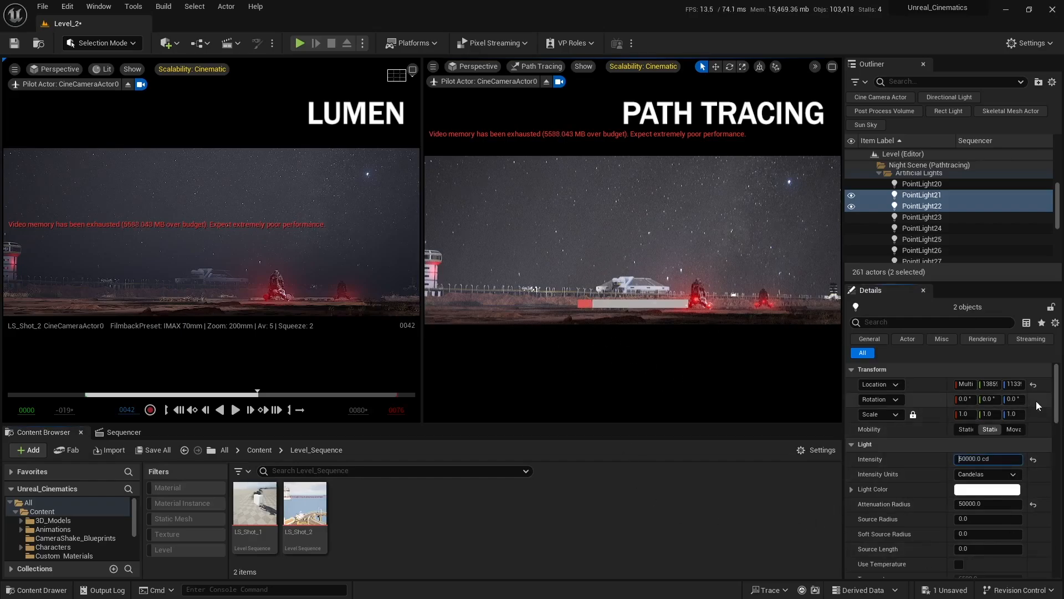
pyautogui.write('1')
pyautogui.press('Return')
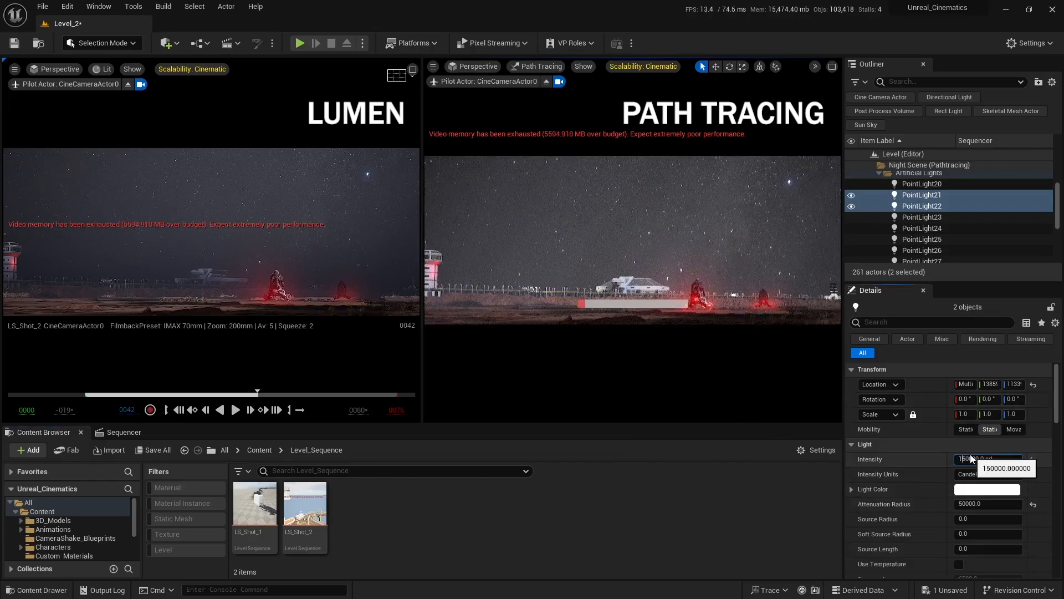
pyautogui.press('Return')
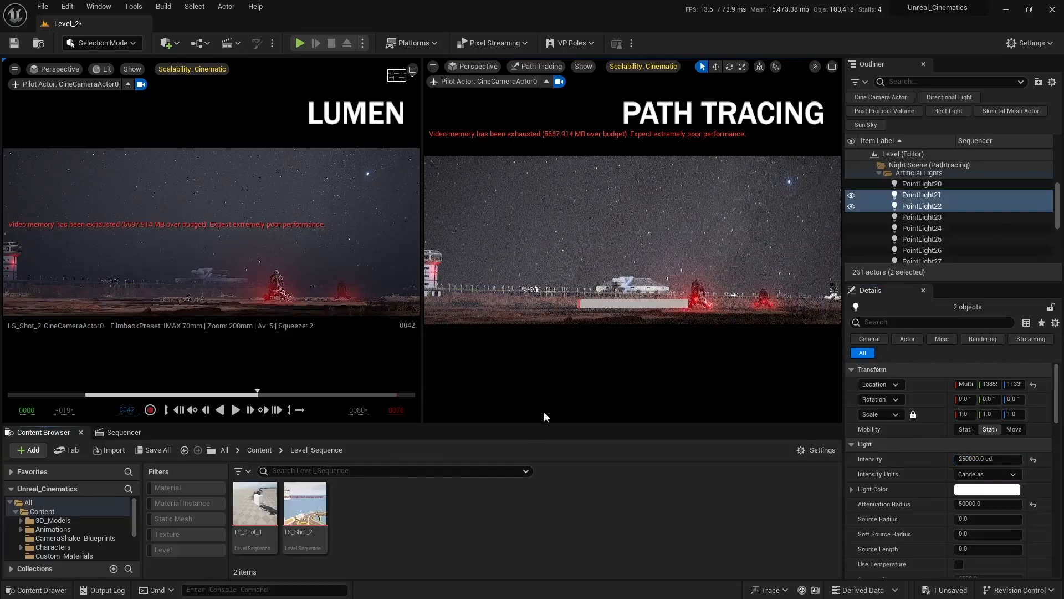
# - Enlarge the viewport area, inspect the path-traced view maximized, and restore the side-by-side layout
pyautogui.moveTo(541, 425); pyautogui.dragTo(538, 475)
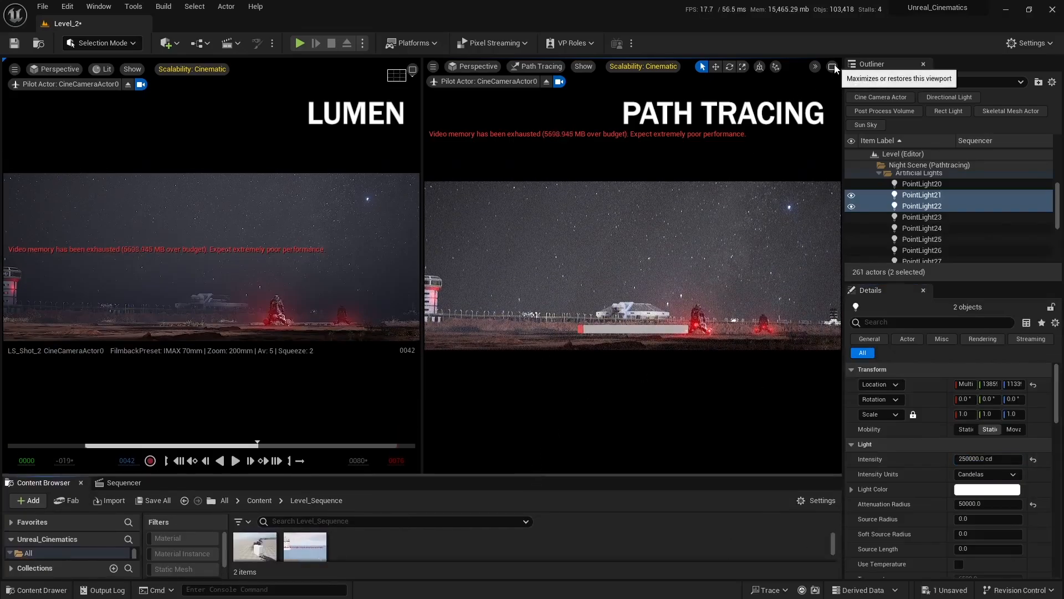
pyautogui.click(833, 66)
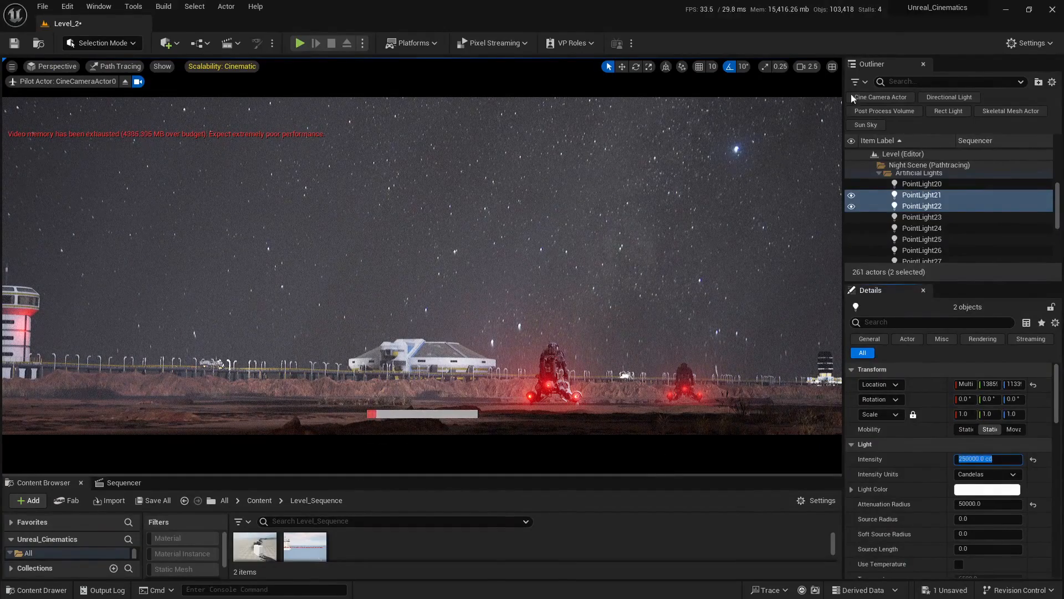
pyautogui.click(832, 66)
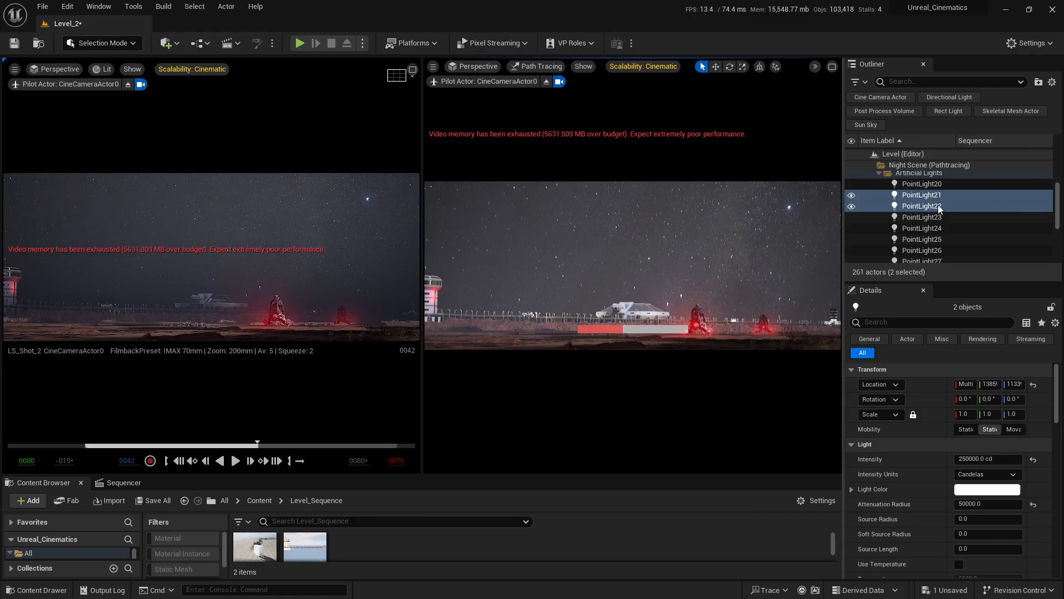
# - Select PointLight25 through PointLight28 and briefly leave Game View in the path-traced viewport to see where they sit
pyautogui.scroll(-2, 932, 233)
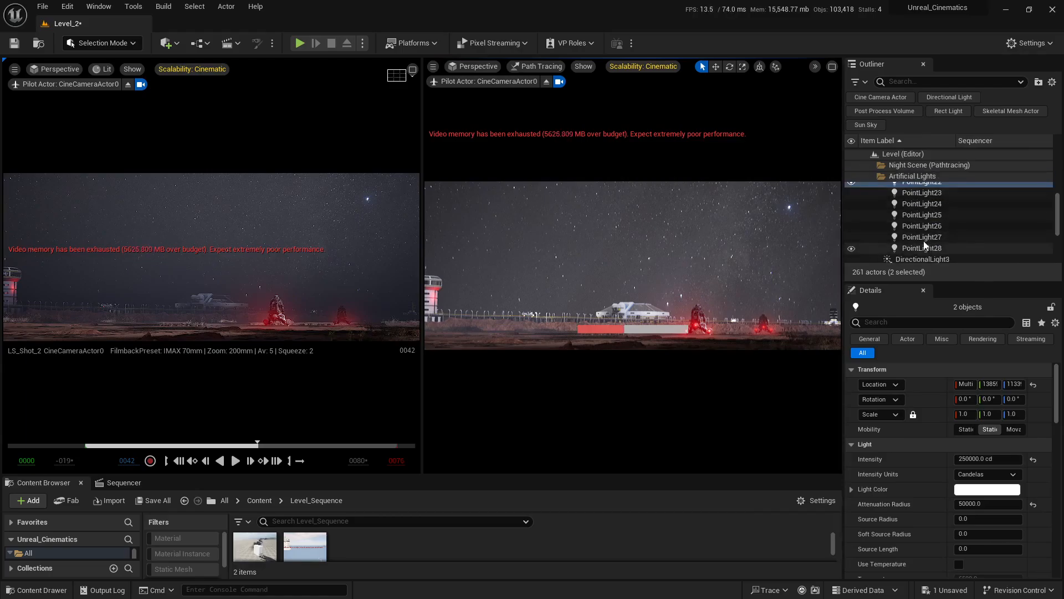
pyautogui.click(915, 247)
pyautogui.keyDown('ctrl'); pyautogui.click(918, 238); pyautogui.keyUp('ctrl')
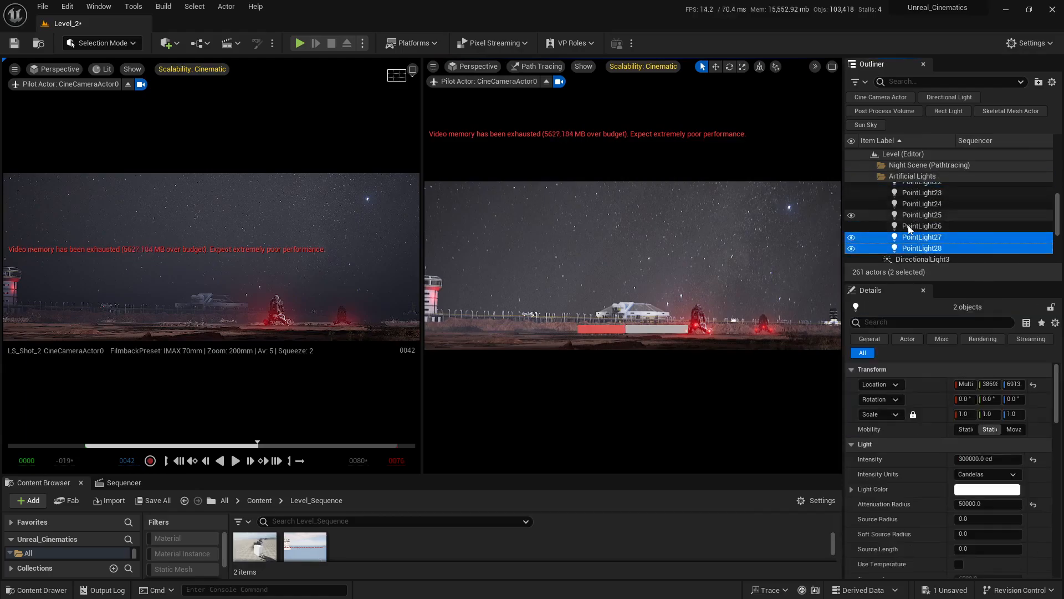
pyautogui.keyDown('ctrl'); pyautogui.click(915, 226); pyautogui.keyUp('ctrl')
pyautogui.keyDown('ctrl'); pyautogui.click(912, 218); pyautogui.keyUp('ctrl')
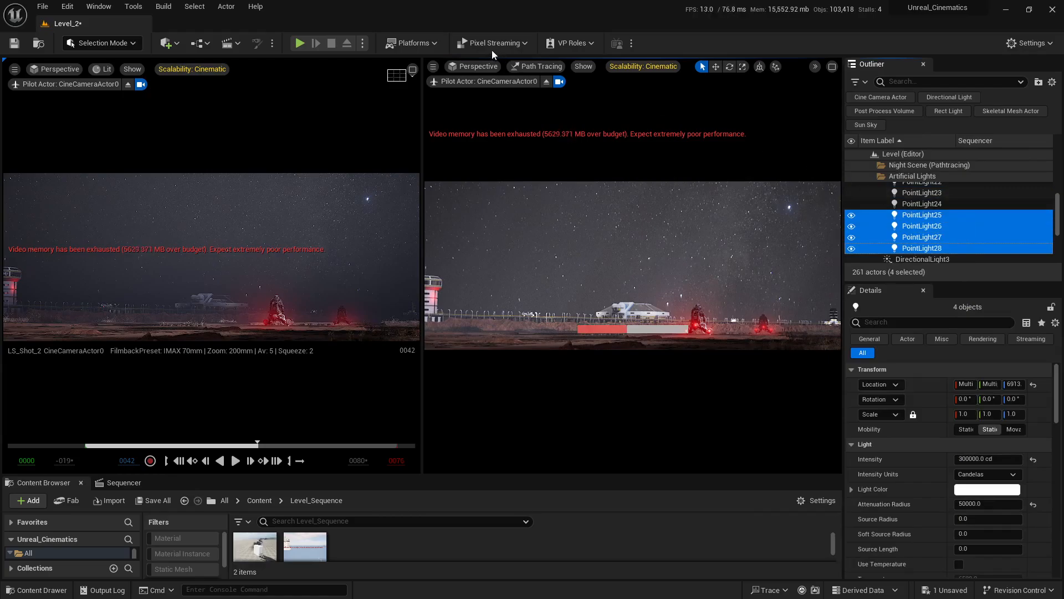
pyautogui.click(435, 67)
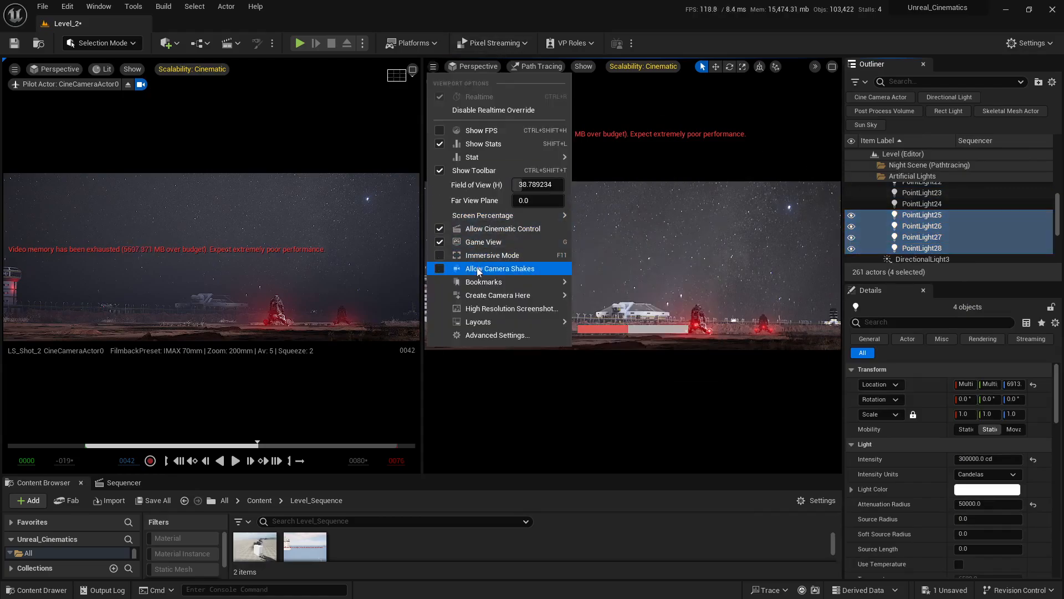
pyautogui.click(473, 243)
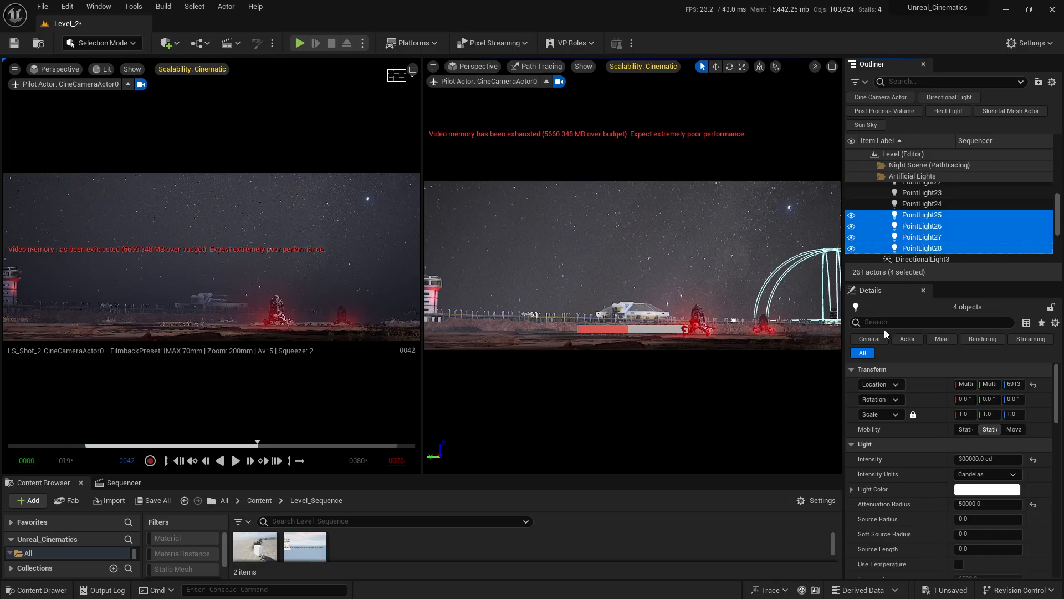
pyautogui.click(433, 66)
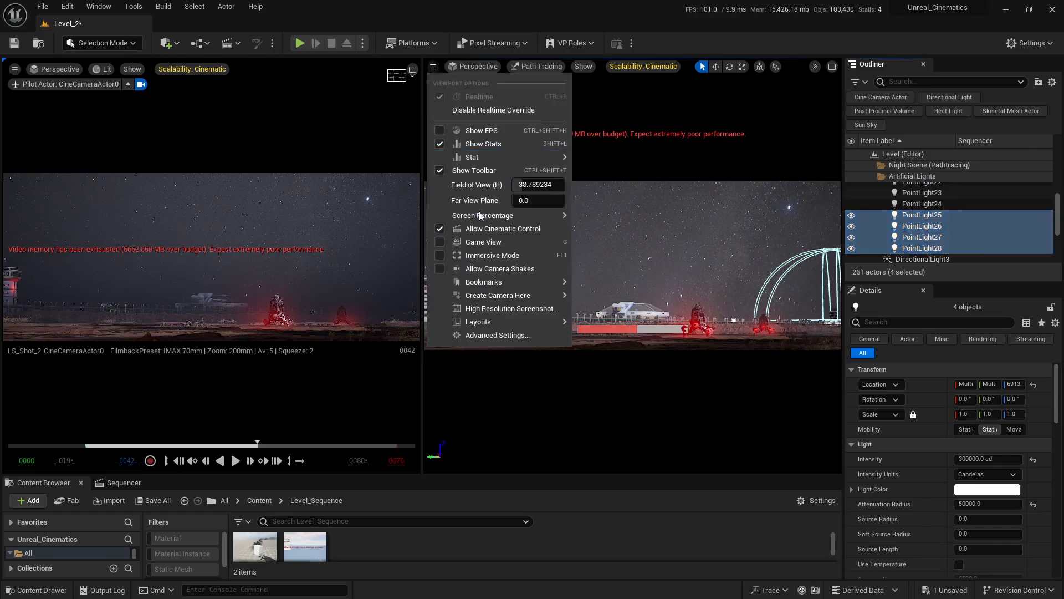
pyautogui.click(473, 241)
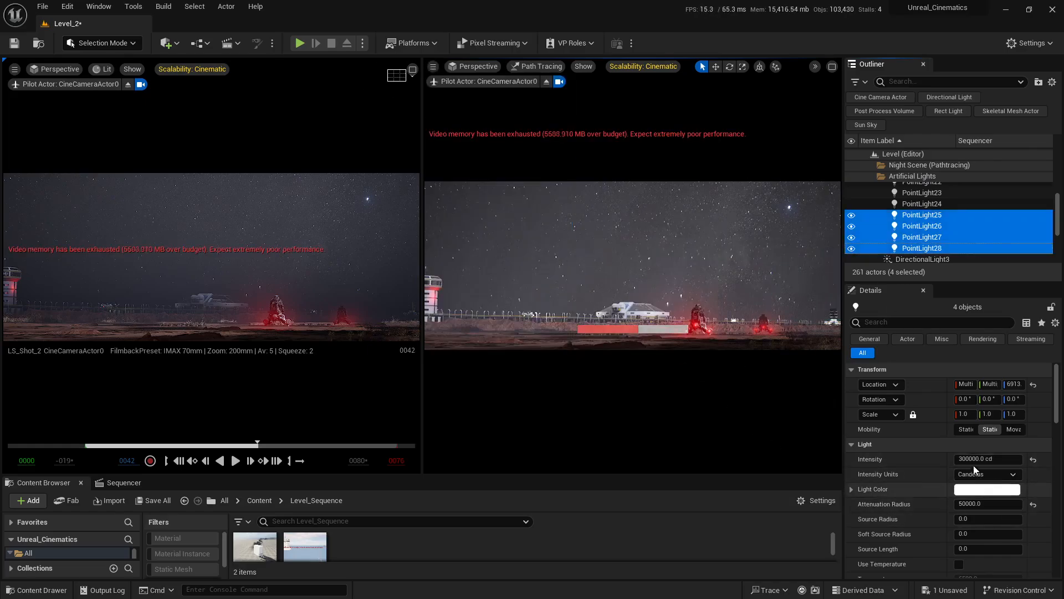
# - Try an Intensity of 100000 cd on PointLight25 through PointLight28
pyautogui.moveTo(973, 459); pyautogui.dragTo(986, 453)
pyautogui.press('Left')
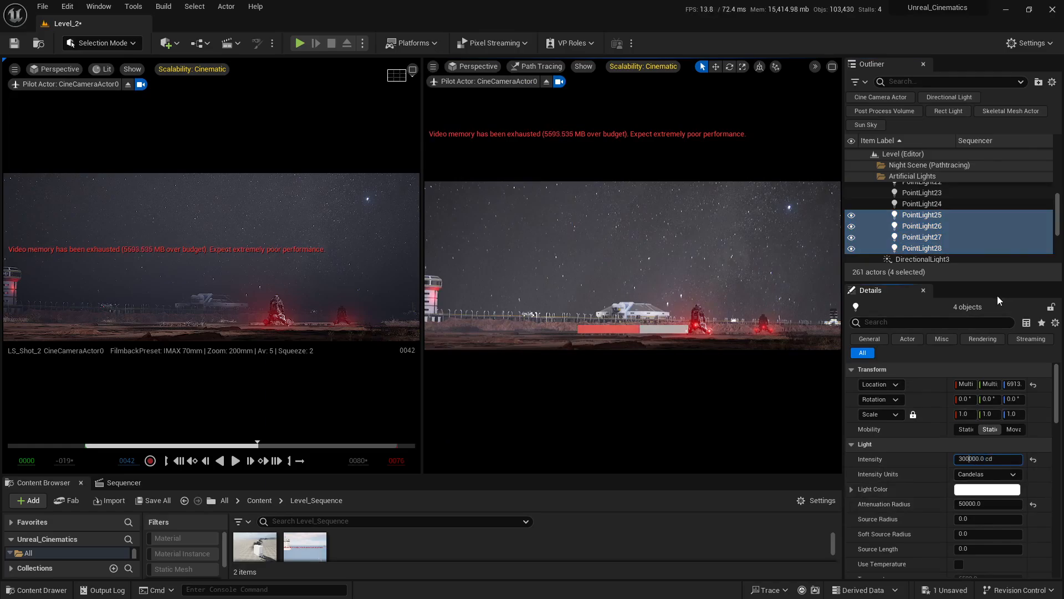
pyautogui.press('BackSpace')
pyautogui.write('1')
pyautogui.press('Return')
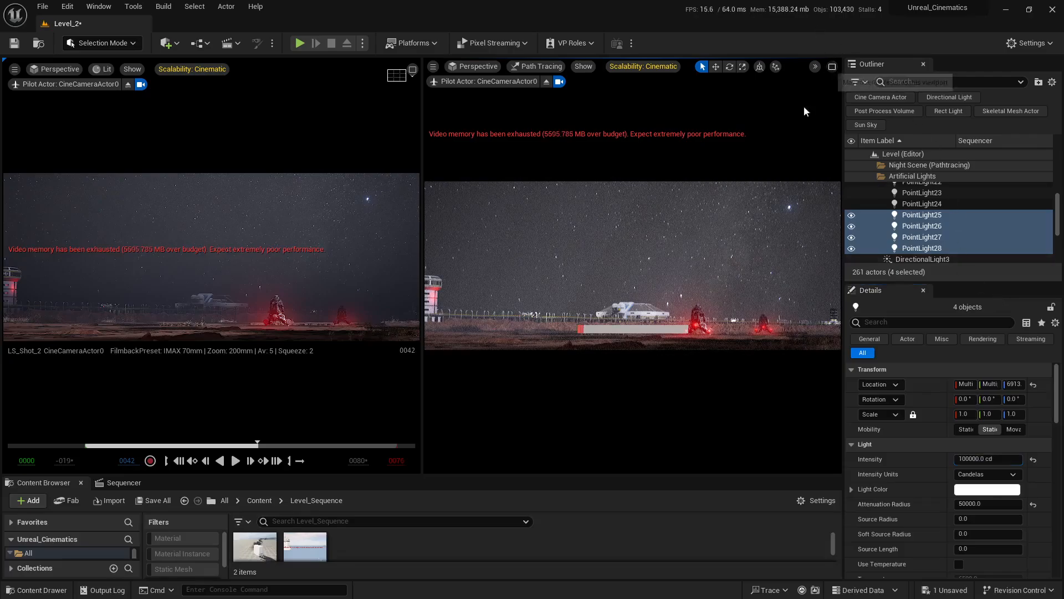
# - Maximize the path-traced viewport and try an Intensity of 50000 cd on PointLight25 through PointLight28
pyautogui.click(832, 66)
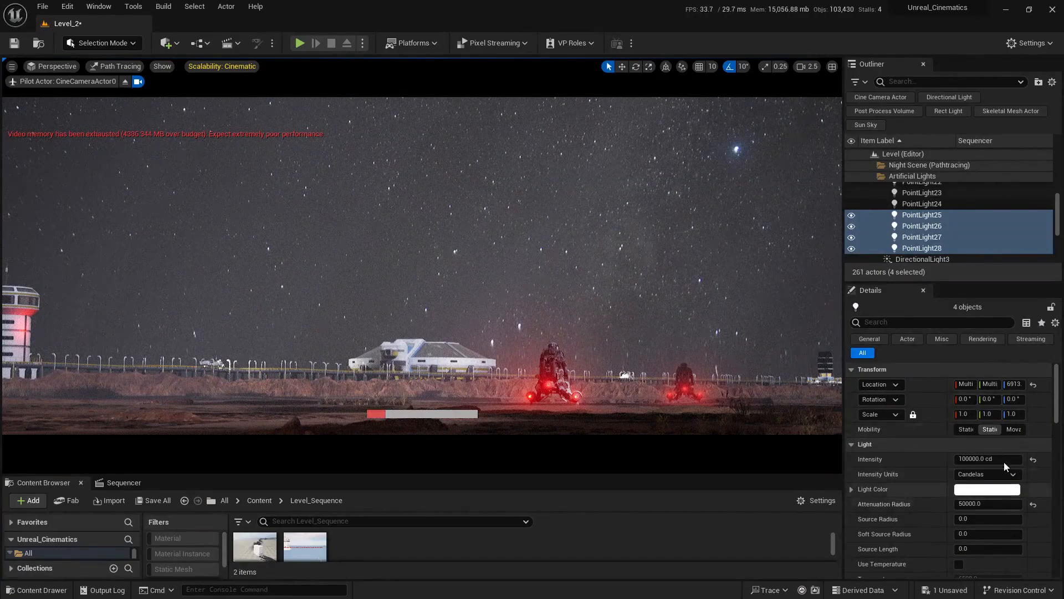
pyautogui.click(974, 461)
pyautogui.press('Left')
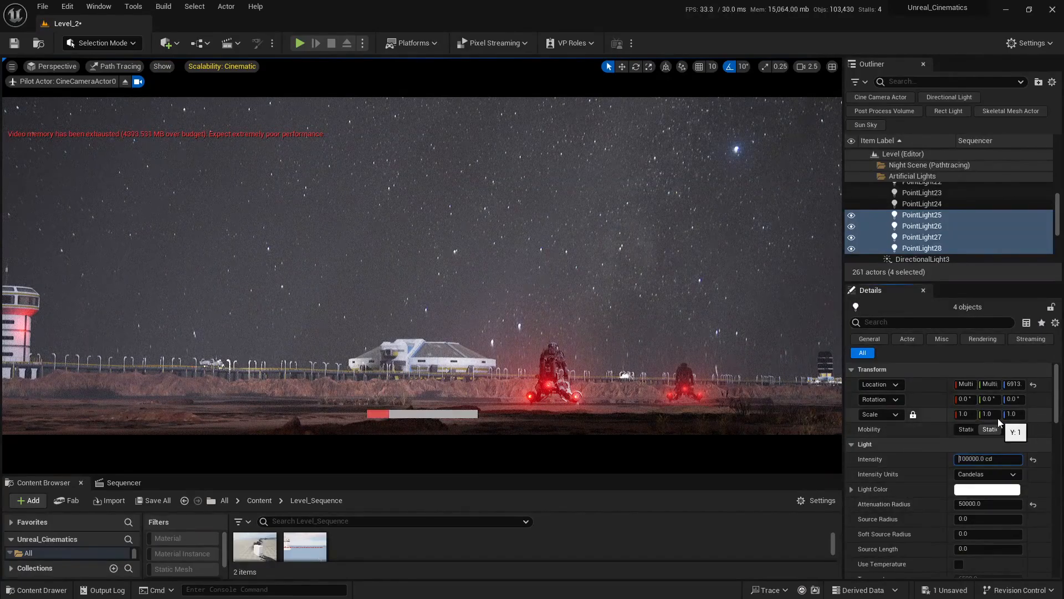
pyautogui.press('Right')
pyautogui.press('BackSpace')
pyautogui.write('5')
pyautogui.press('Return')
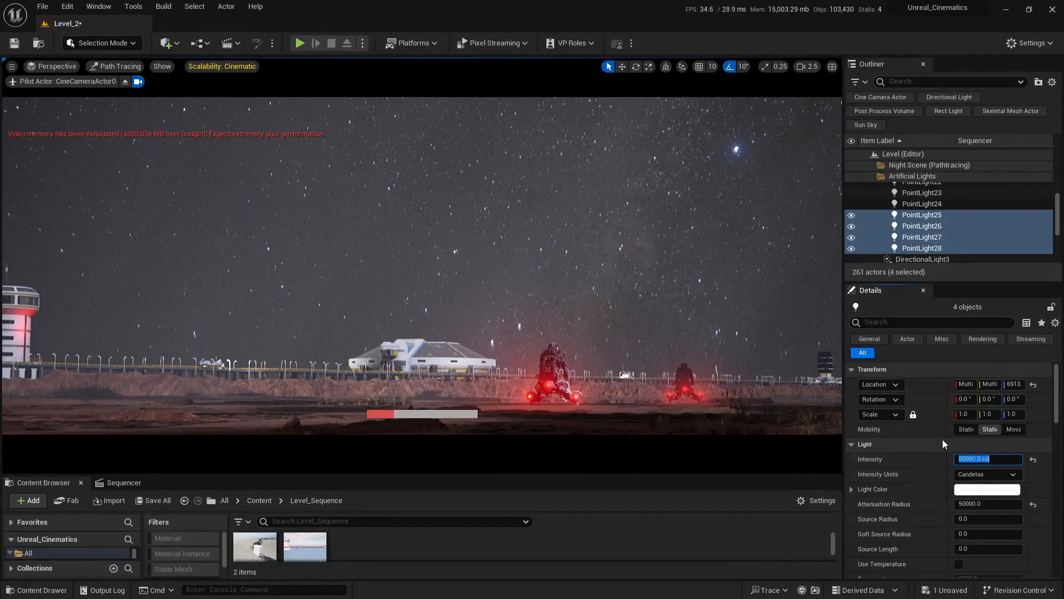
# - Set the Intensity of PointLight25 through PointLight28 to 40000 cd and enlarge the Content Browser area
pyautogui.press('Home')
pyautogui.press('Delete')
pyautogui.write('4')
pyautogui.press('Return')
pyautogui.moveTo(542, 474); pyautogui.dragTo(542, 361)
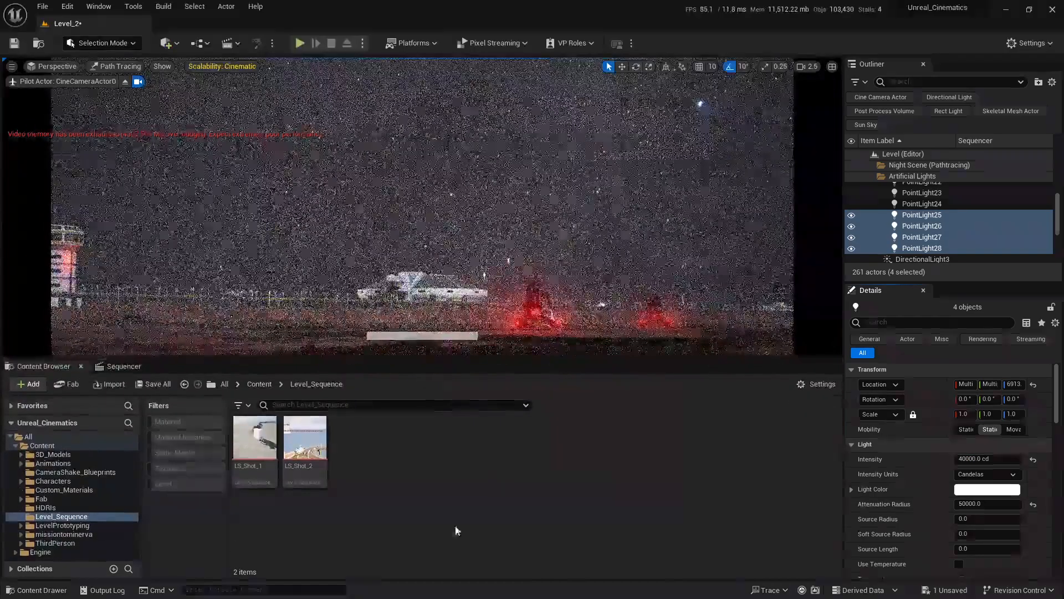
# - Create a new material named M_Translucent in the Custom_Materials folder
pyautogui.click(83, 490)
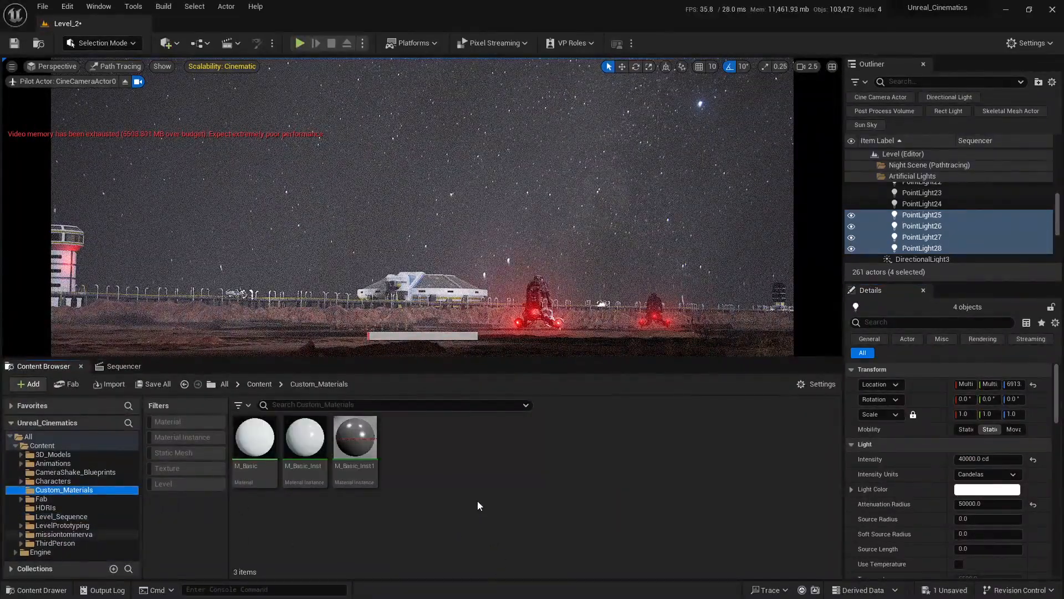
pyautogui.rightClick(455, 457)
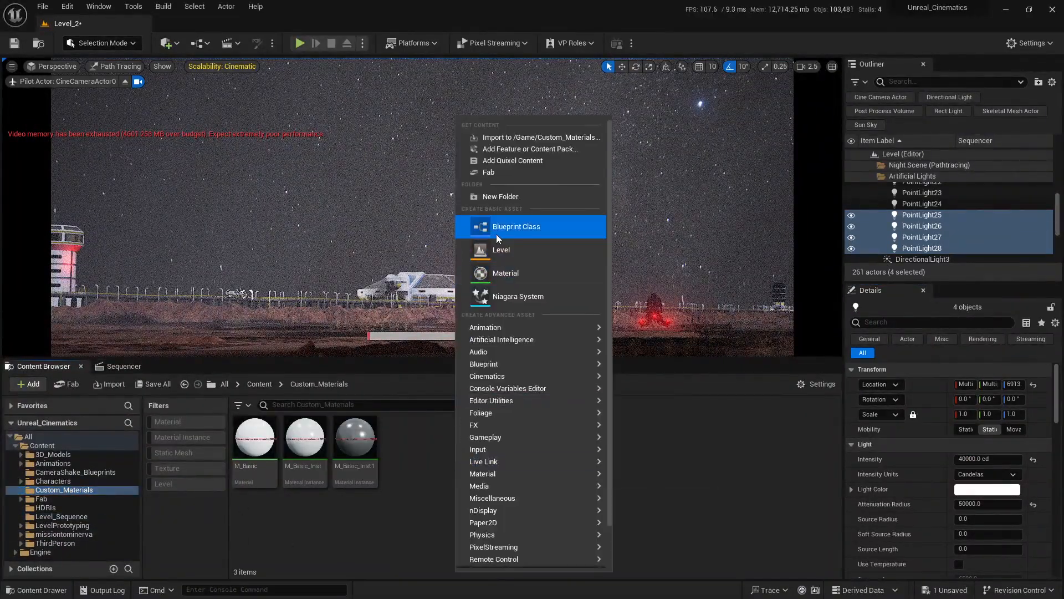
pyautogui.click(514, 276)
pyautogui.write('M_')
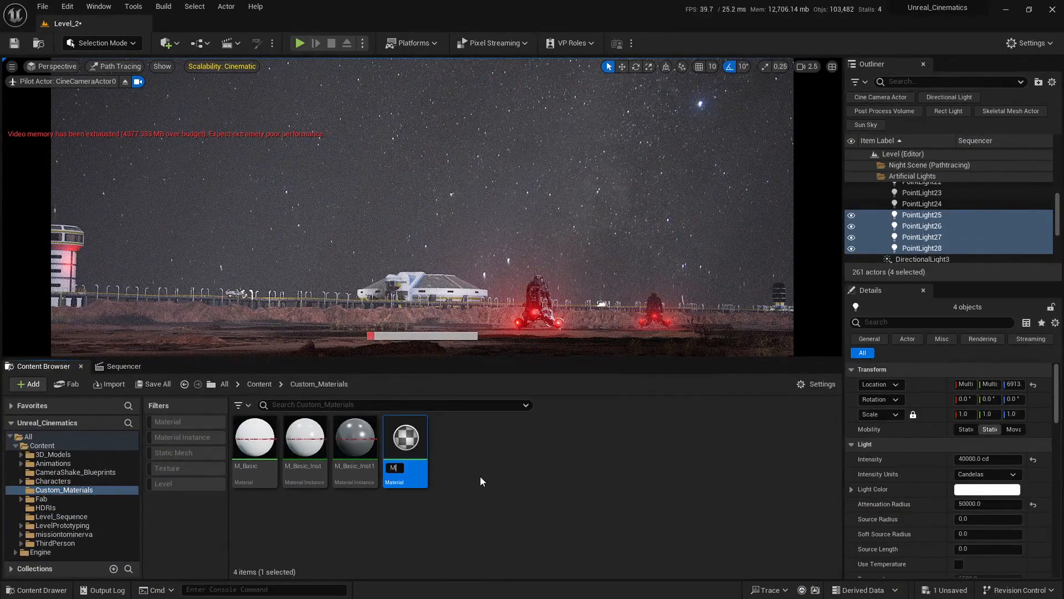
pyautogui.write('Trans')
pyautogui.write('lucent')
pyautogui.press('Return')
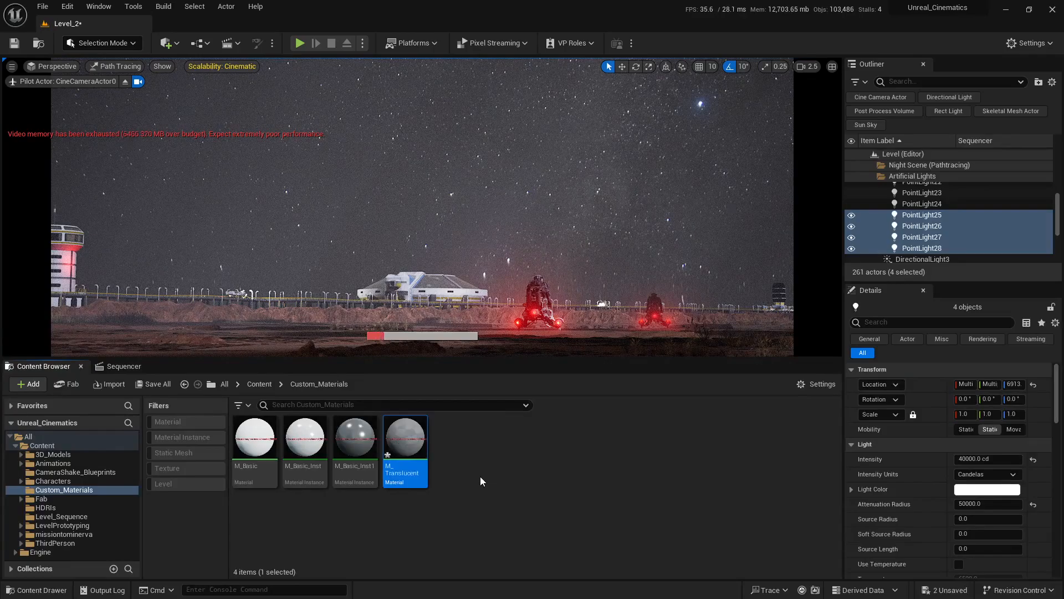
# - Open M_Translucent in a maximized material editor, set its Blend Mode to Translucent and enable Two Sided
pyautogui.doubleClick(421, 448)
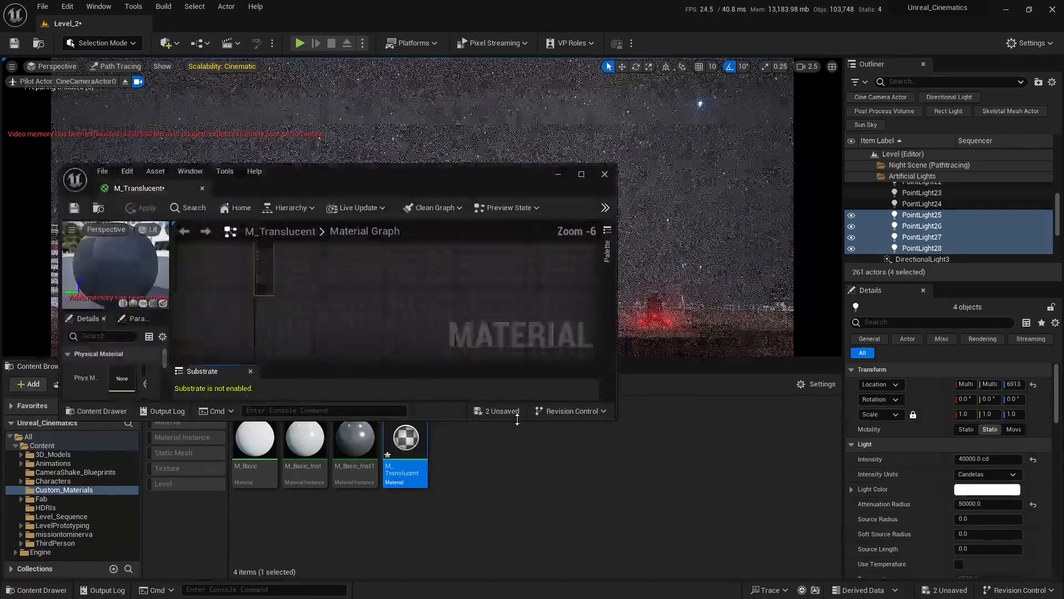
pyautogui.doubleClick(585, 187)
pyautogui.moveTo(405, 228); pyautogui.dragTo(572, 274, button='right')
pyautogui.scroll(4, 525, 181)
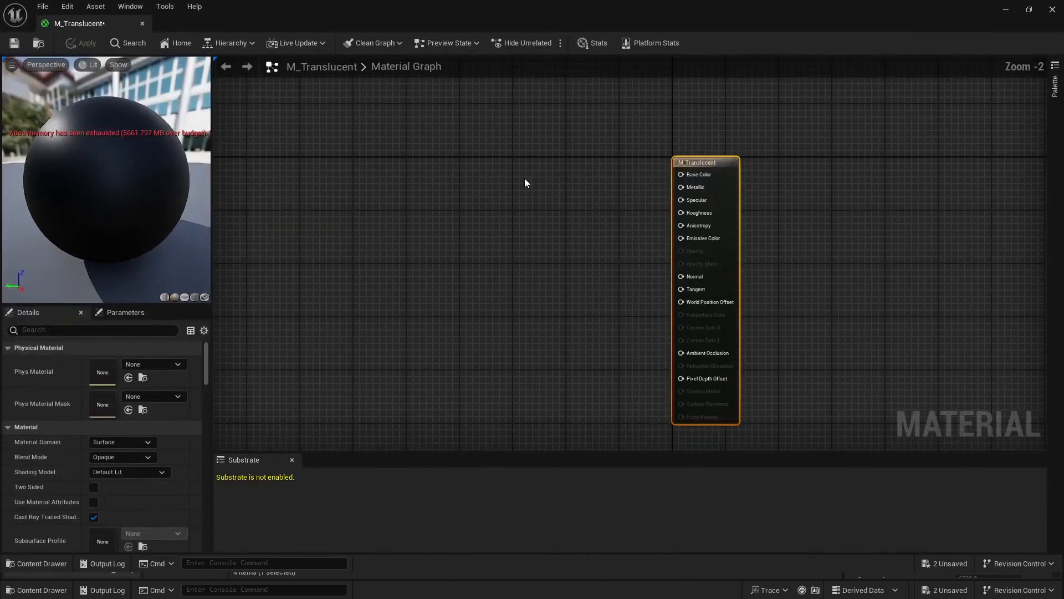
pyautogui.click(133, 457)
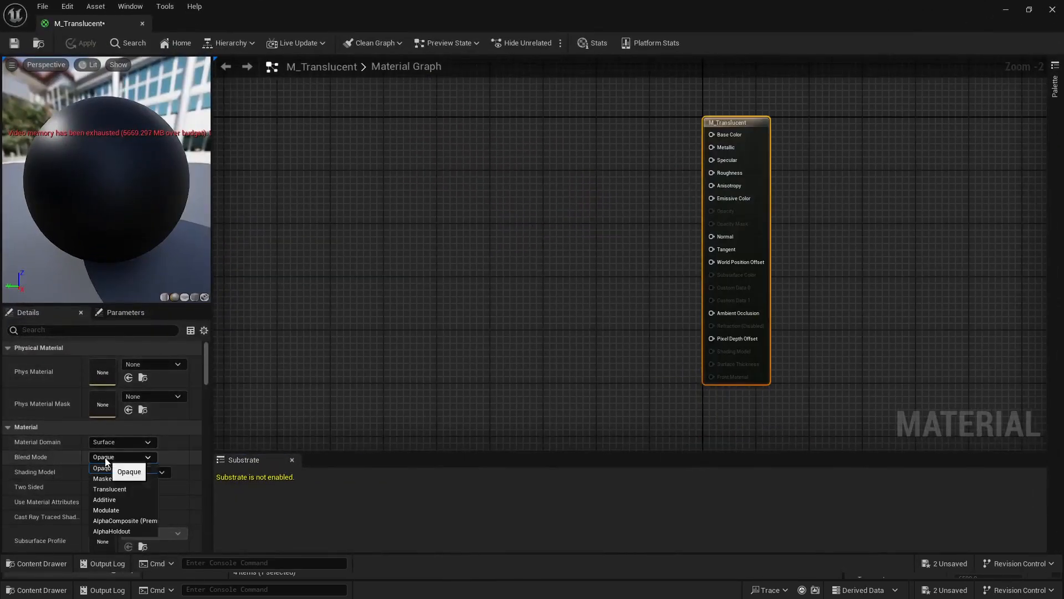
pyautogui.click(131, 489)
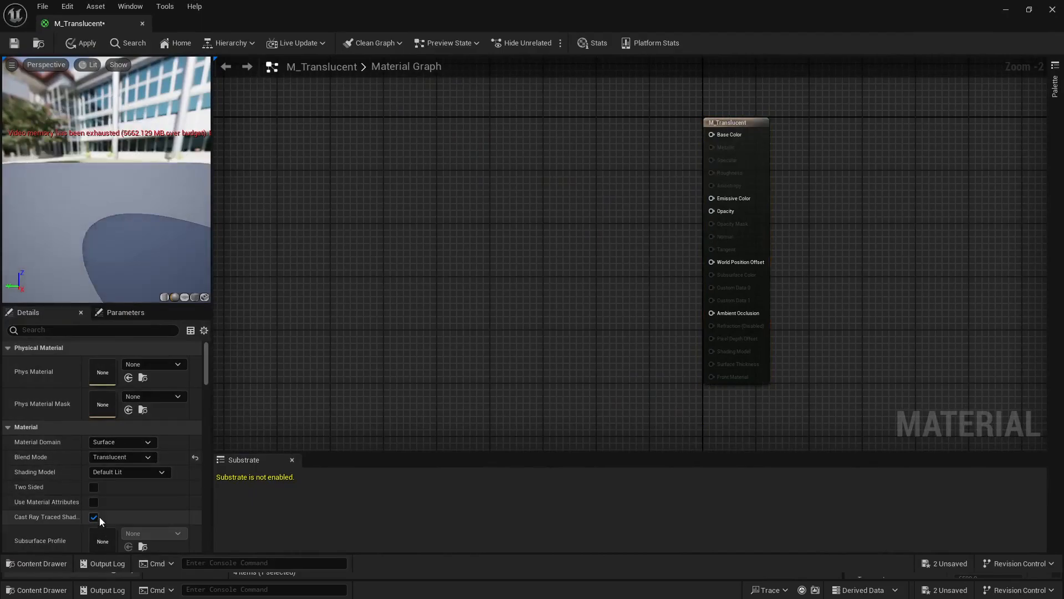
pyautogui.click(94, 487)
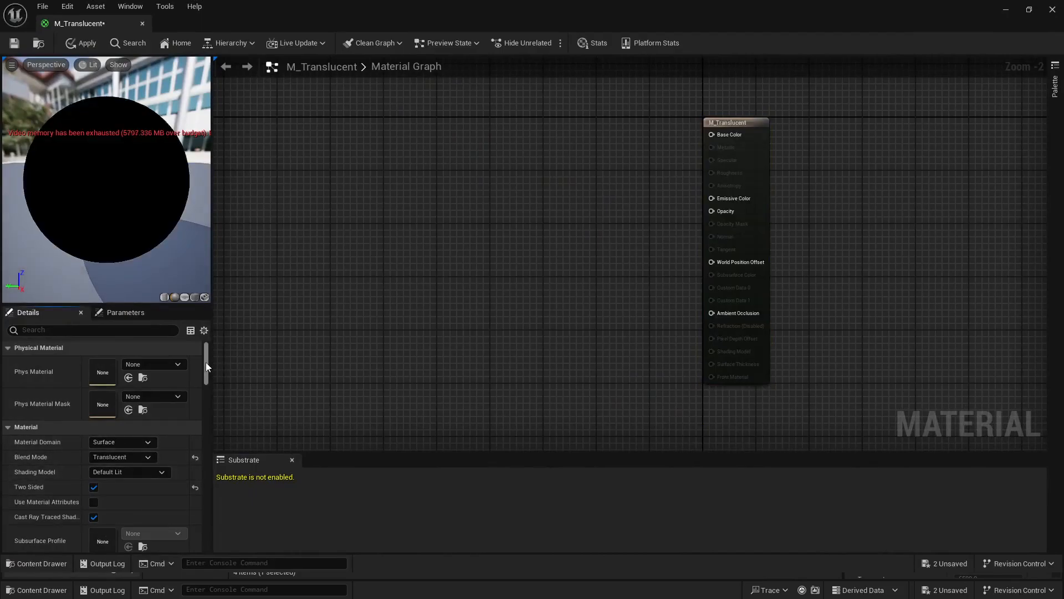
# - Set the material's translucency Lighting Mode to Surface ForwardShading
pyautogui.moveTo(205, 362); pyautogui.dragTo(210, 401)
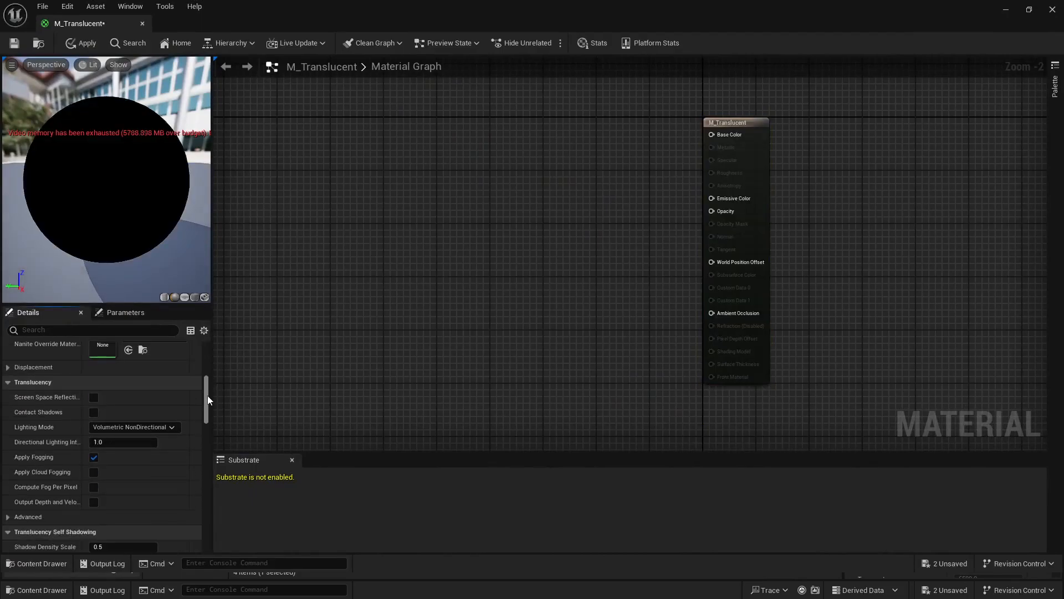
pyautogui.click(151, 430)
pyautogui.click(138, 491)
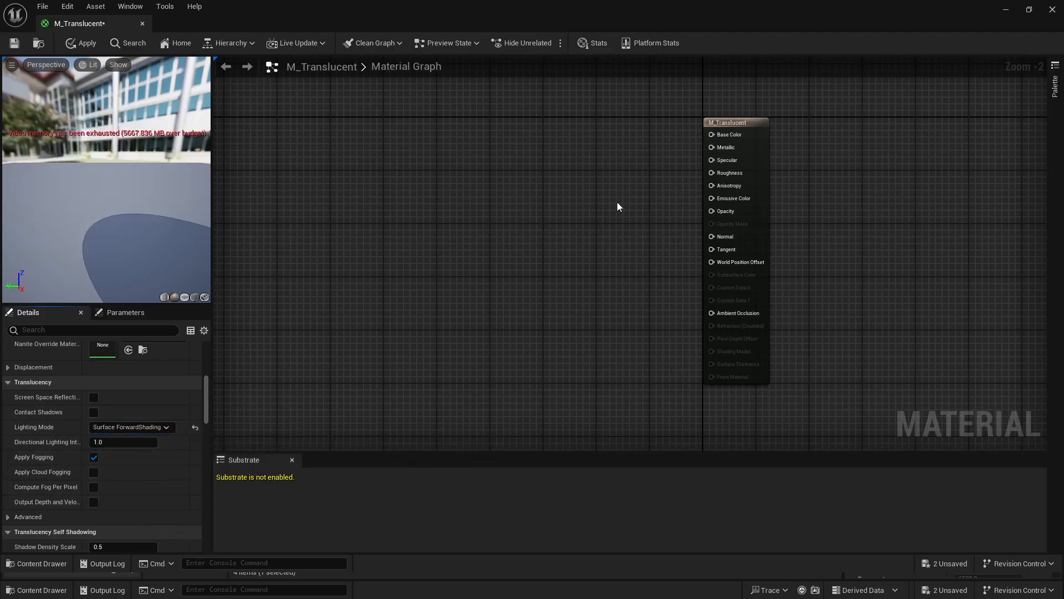
# - Promote the Base Color and Metallic inputs to parameters and stack their nodes to the left of the result node
pyautogui.moveTo(617, 201); pyautogui.dragTo(624, 214, button='right')
pyautogui.scroll(1, 629, 214)
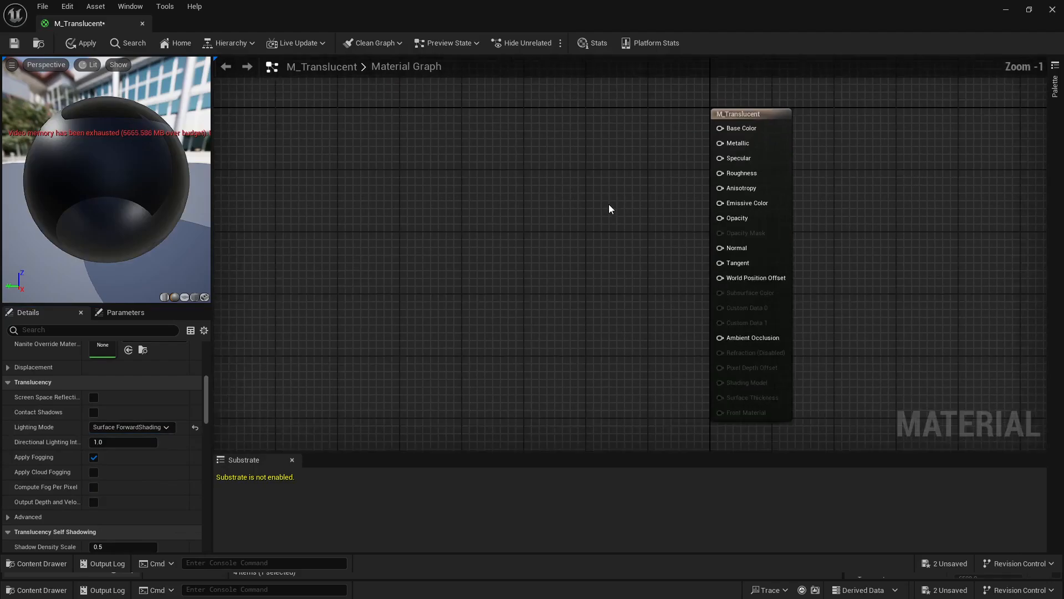
pyautogui.rightClick(750, 131)
pyautogui.click(779, 153)
pyautogui.moveTo(698, 160); pyautogui.dragTo(513, 168)
pyautogui.moveTo(538, 174)
pyautogui.mouseDown(button='right')
pyautogui.moveTo(554, 181)
pyautogui.moveTo(538, 165)
pyautogui.mouseUp(button='right')
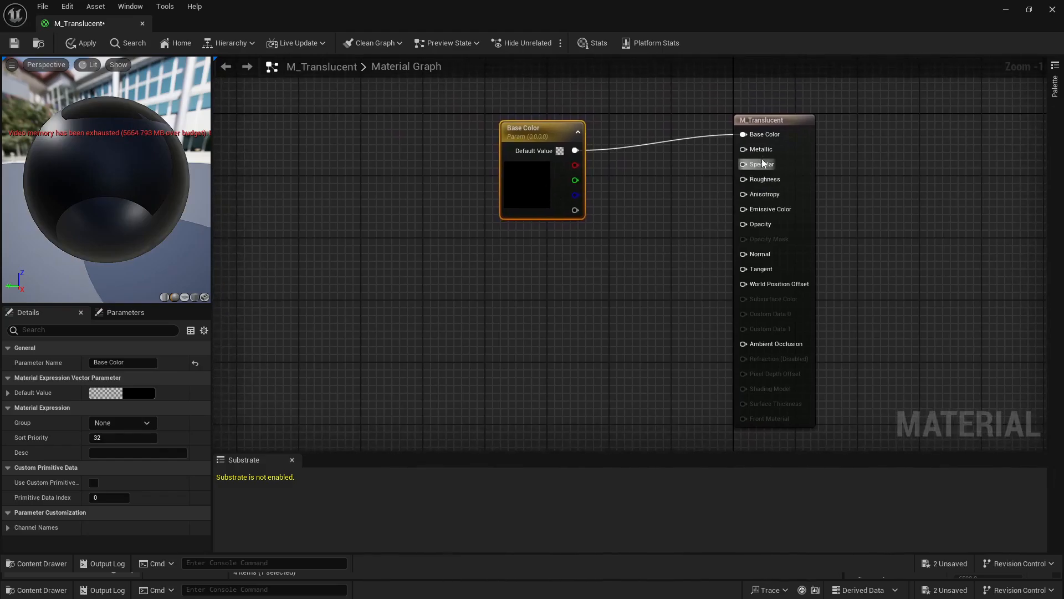
pyautogui.rightClick(758, 149)
pyautogui.click(807, 171)
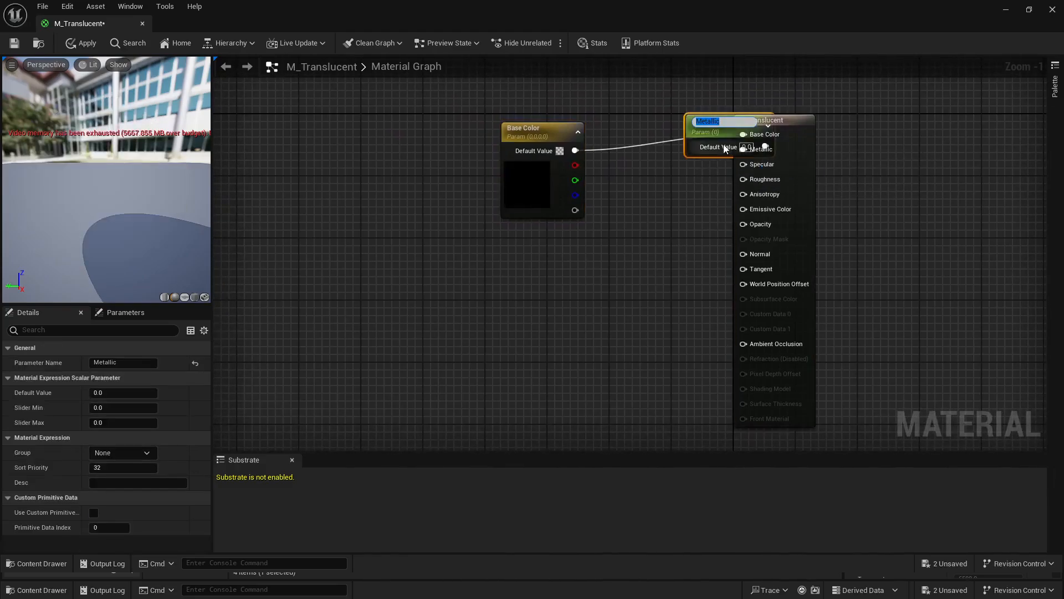
pyautogui.moveTo(721, 138); pyautogui.dragTo(532, 251)
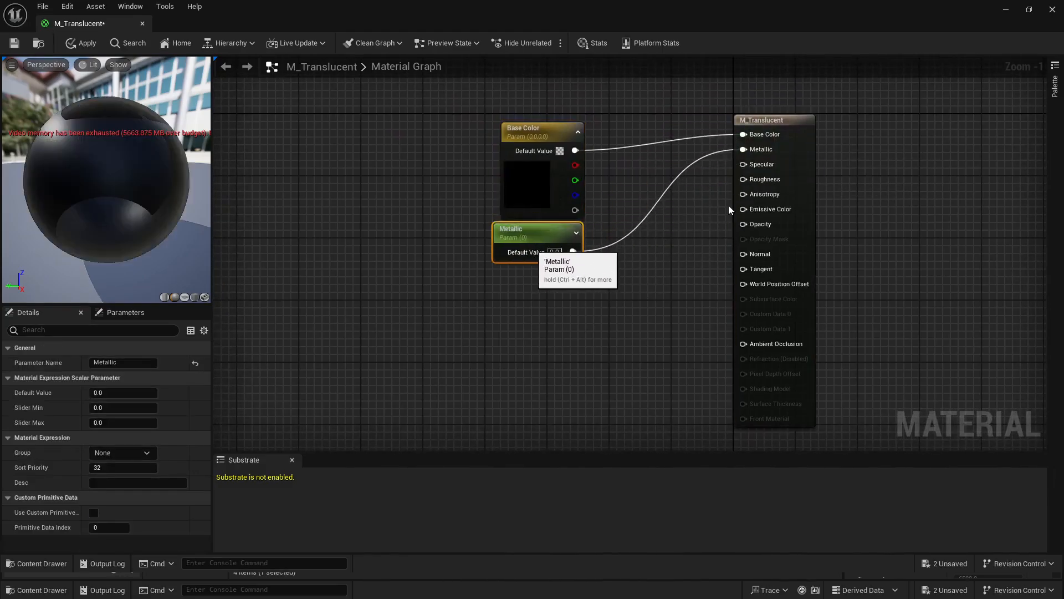
# - Promote the Specular and Roughness inputs to parameters and line their nodes up below the Metallic parameter
pyautogui.rightClick(760, 164)
pyautogui.click(821, 187)
pyautogui.press('Return')
pyautogui.moveTo(729, 145); pyautogui.dragTo(529, 300)
pyautogui.rightClick(760, 179)
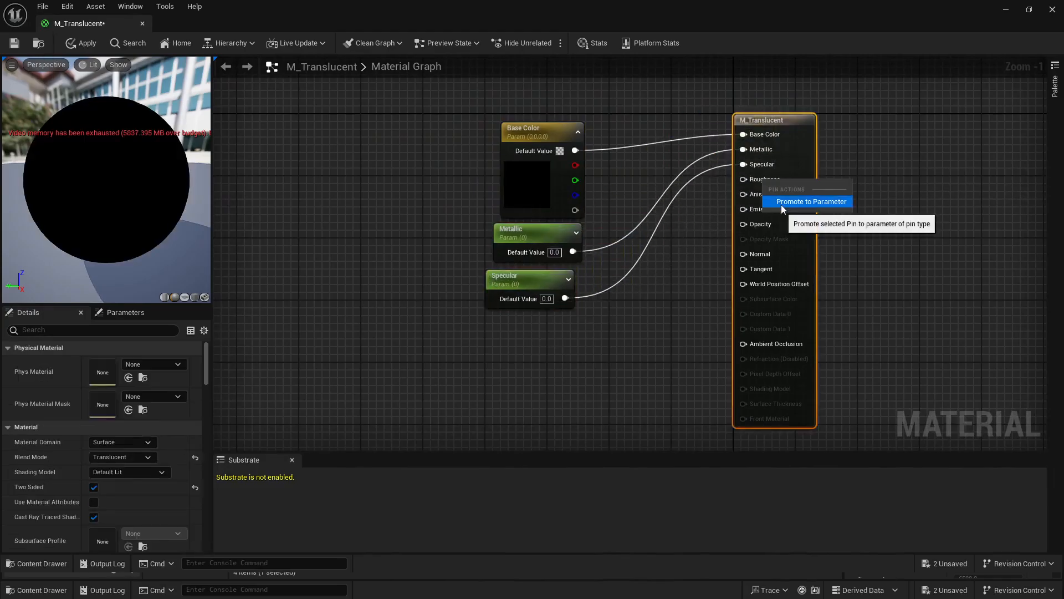
pyautogui.click(781, 201)
pyautogui.press('Return')
pyautogui.moveTo(705, 154); pyautogui.dragTo(504, 358)
# - Move the result node farther right, then promote Opacity to a parameter placed below the Roughness node
pyautogui.moveTo(808, 250); pyautogui.dragTo(973, 254)
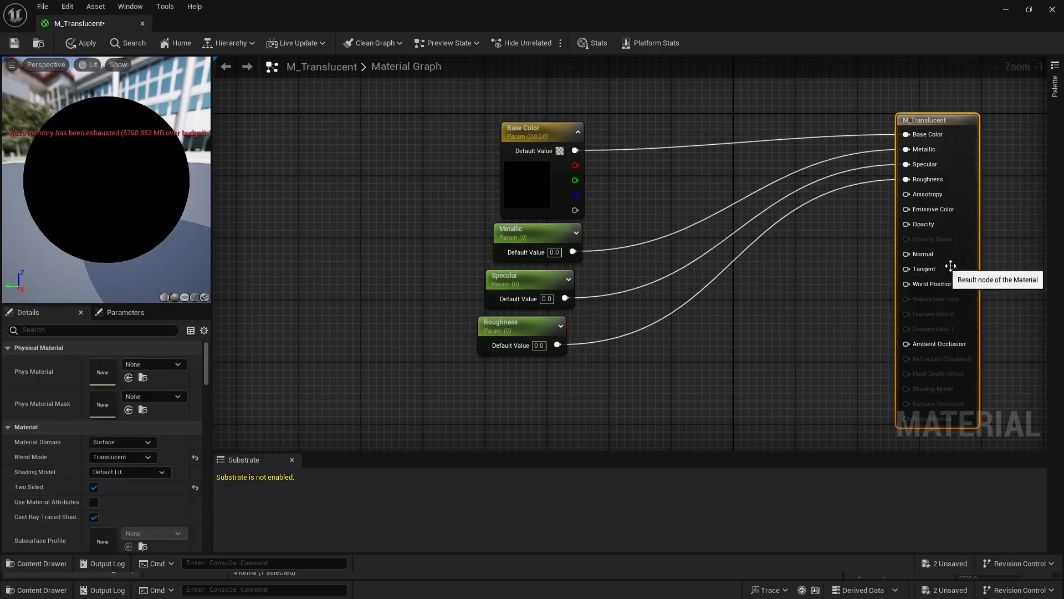
pyautogui.moveTo(1029, 258); pyautogui.dragTo(965, 192, button='right')
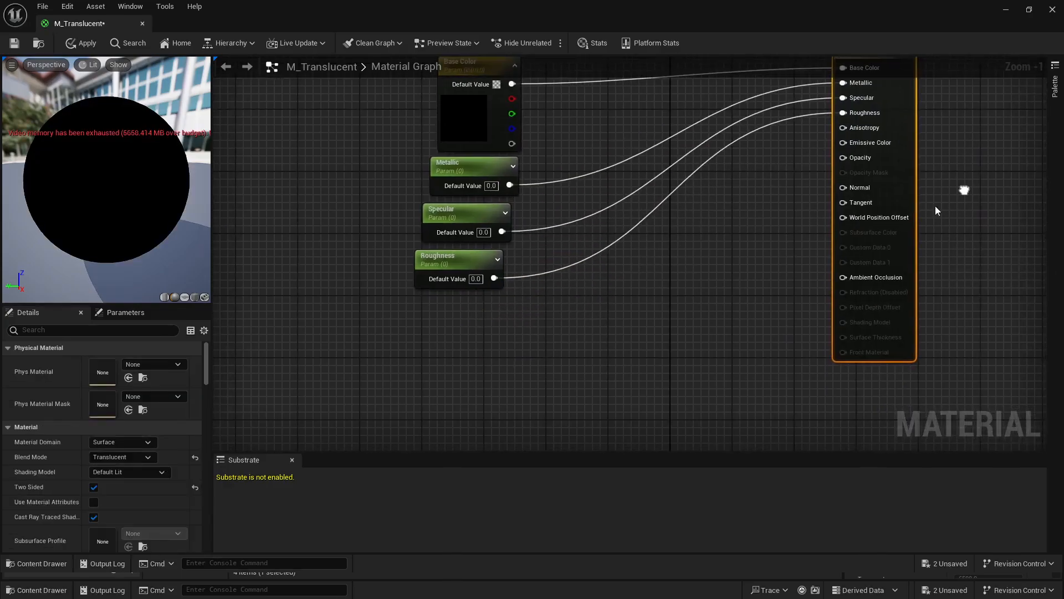
pyautogui.rightClick(860, 160)
pyautogui.click(878, 186)
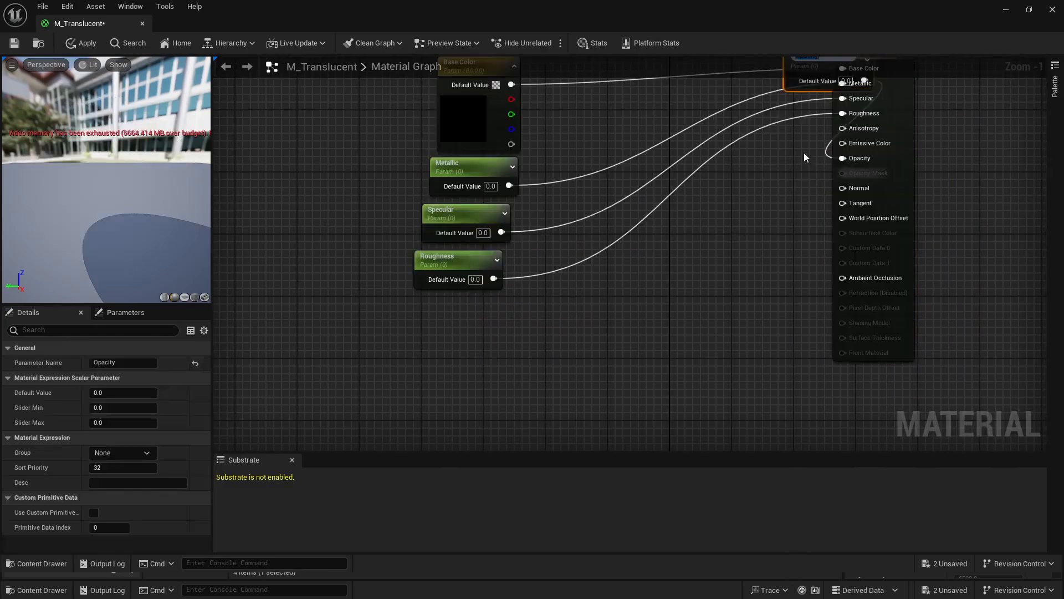
pyautogui.moveTo(789, 189); pyautogui.dragTo(805, 230, button='right')
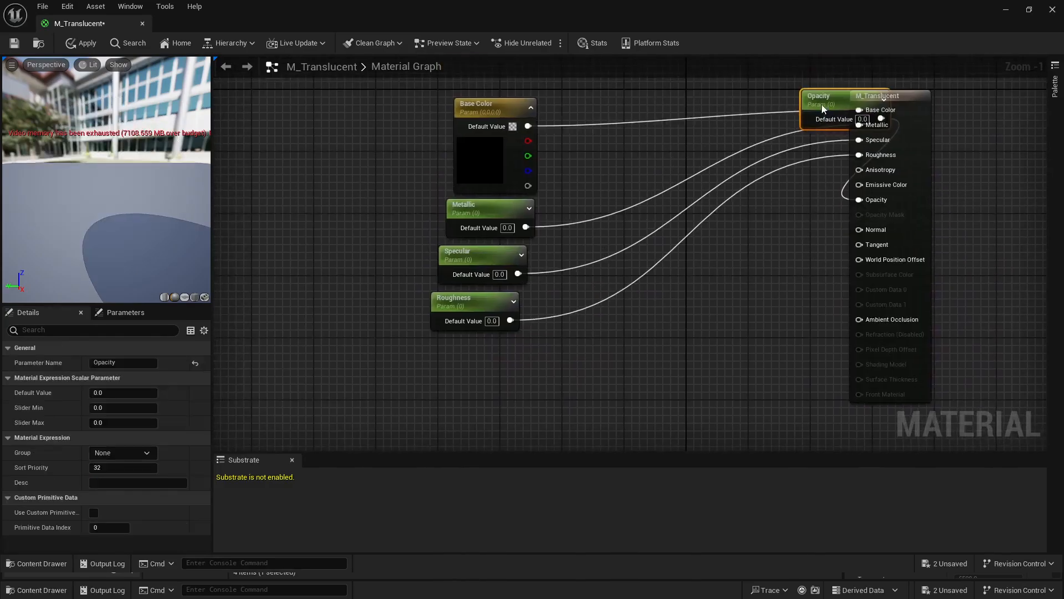
pyautogui.moveTo(822, 105); pyautogui.dragTo(459, 358)
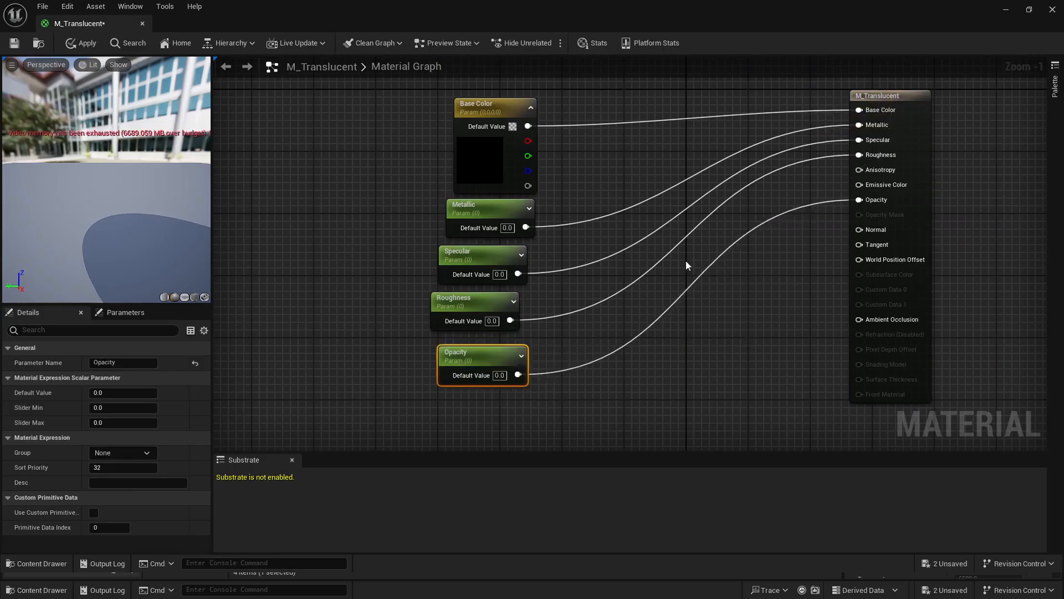
# - Find the refraction settings of the M_Translucent result node and set Refraction Method to Index Of Refraction
pyautogui.moveTo(687, 261); pyautogui.dragTo(678, 262, button='right')
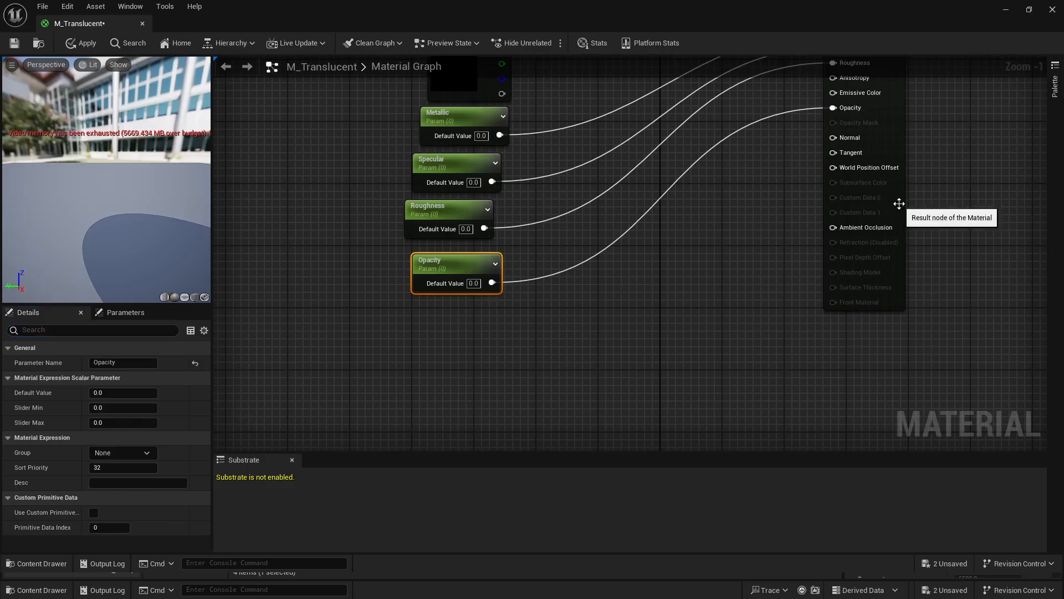
pyautogui.click(898, 269)
pyautogui.click(65, 329)
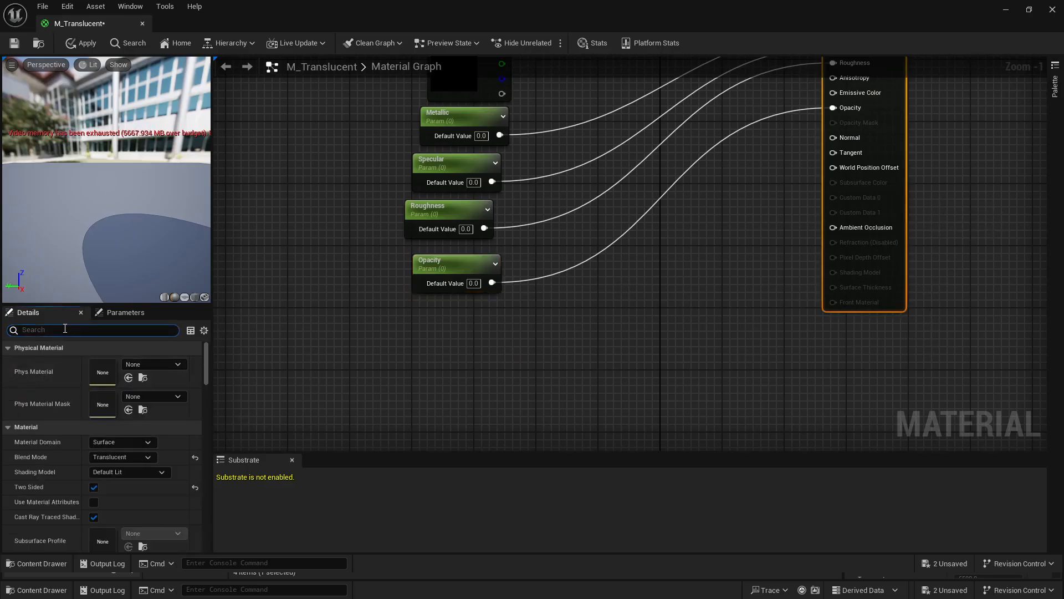
pyautogui.write('refrac')
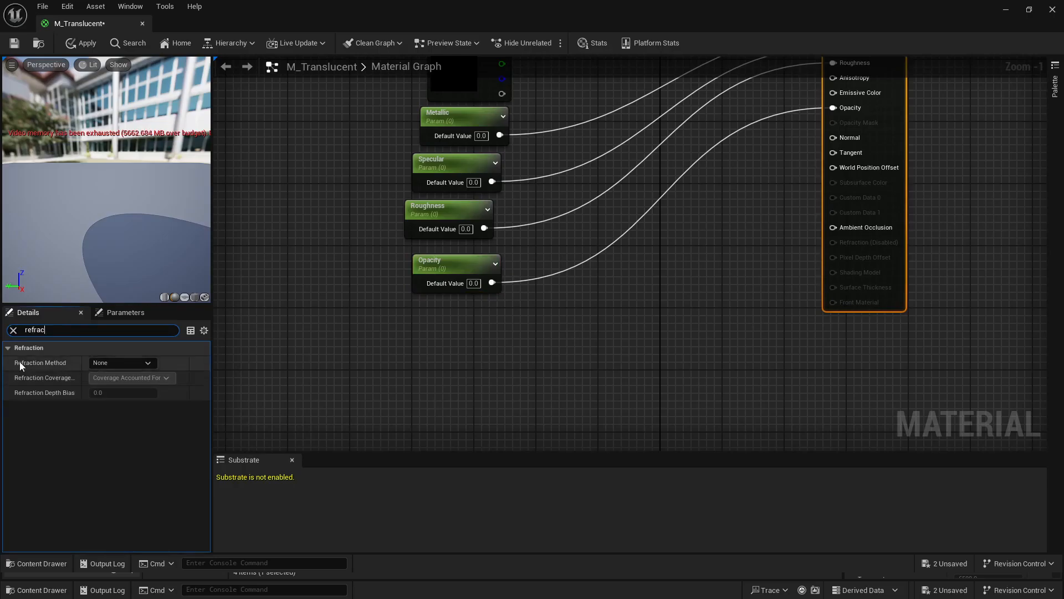
pyautogui.click(100, 364)
pyautogui.click(113, 374)
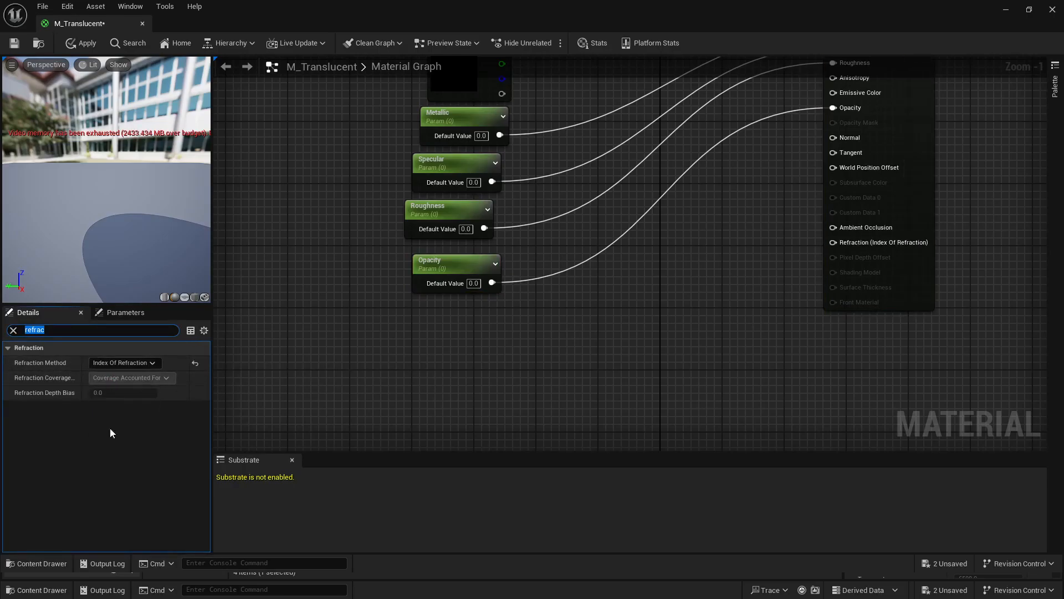
# - Promote the Refraction input to a parameter, place it below the Opacity node and save the material
pyautogui.moveTo(780, 344); pyautogui.dragTo(797, 355, button='right')
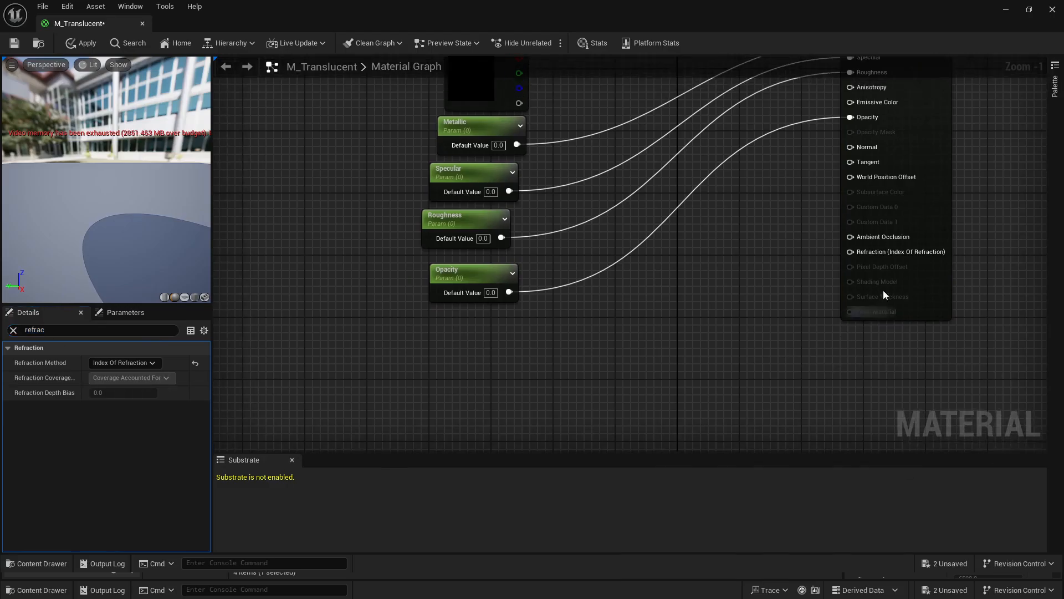
pyautogui.rightClick(876, 257)
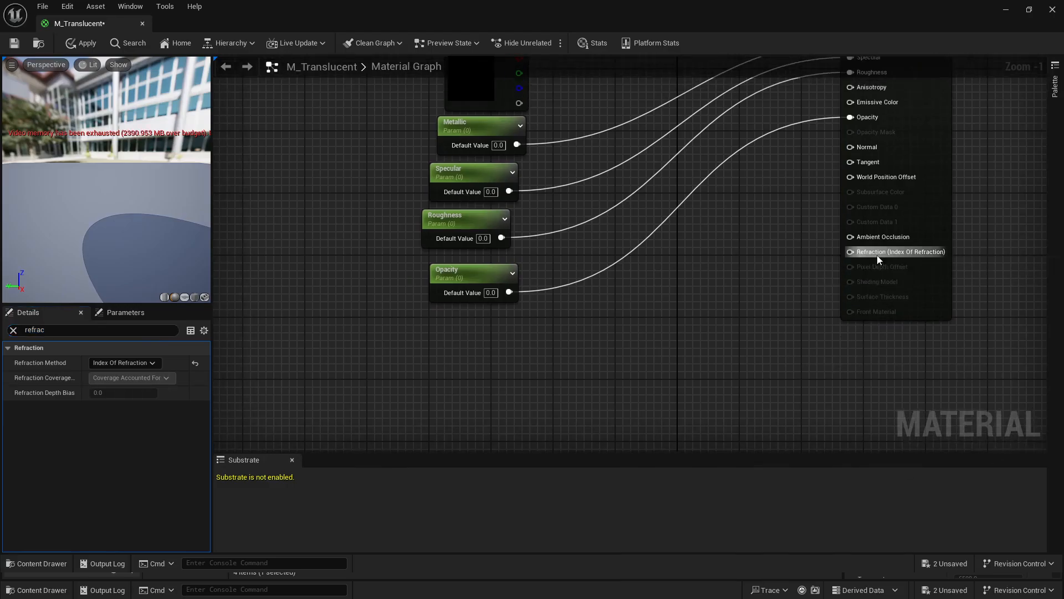
pyautogui.click(915, 280)
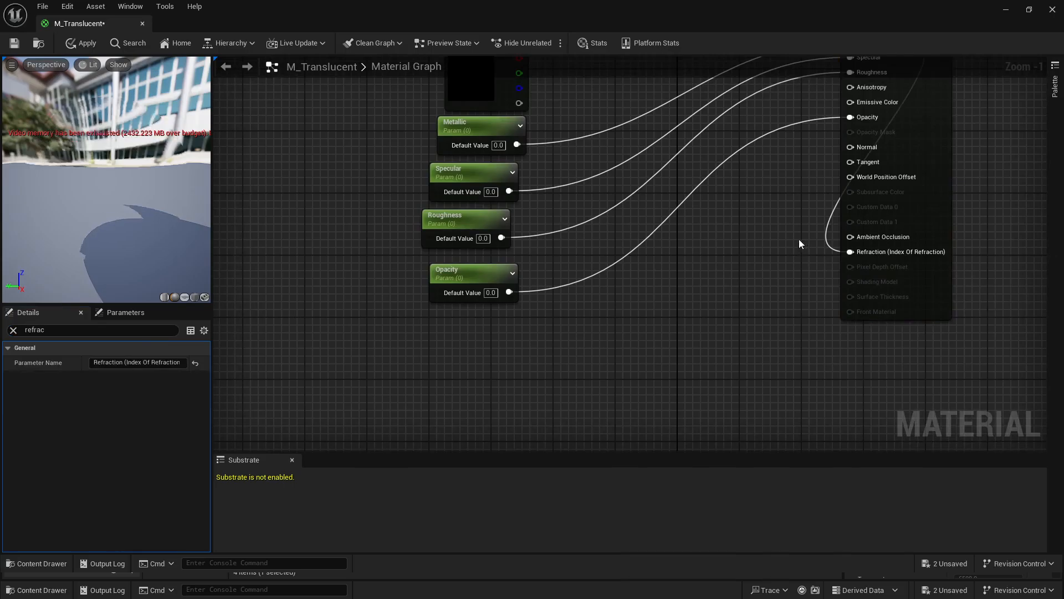
pyautogui.scroll(-2, 800, 238)
pyautogui.moveTo(815, 113); pyautogui.dragTo(511, 351)
pyautogui.moveTo(674, 305); pyautogui.dragTo(647, 314, button='right')
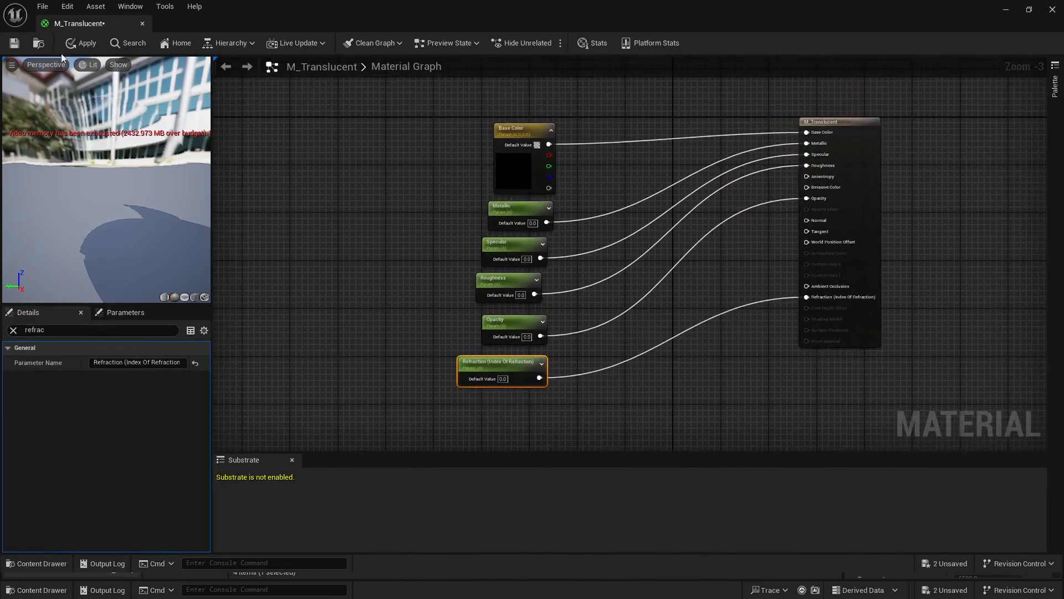
pyautogui.click(14, 43)
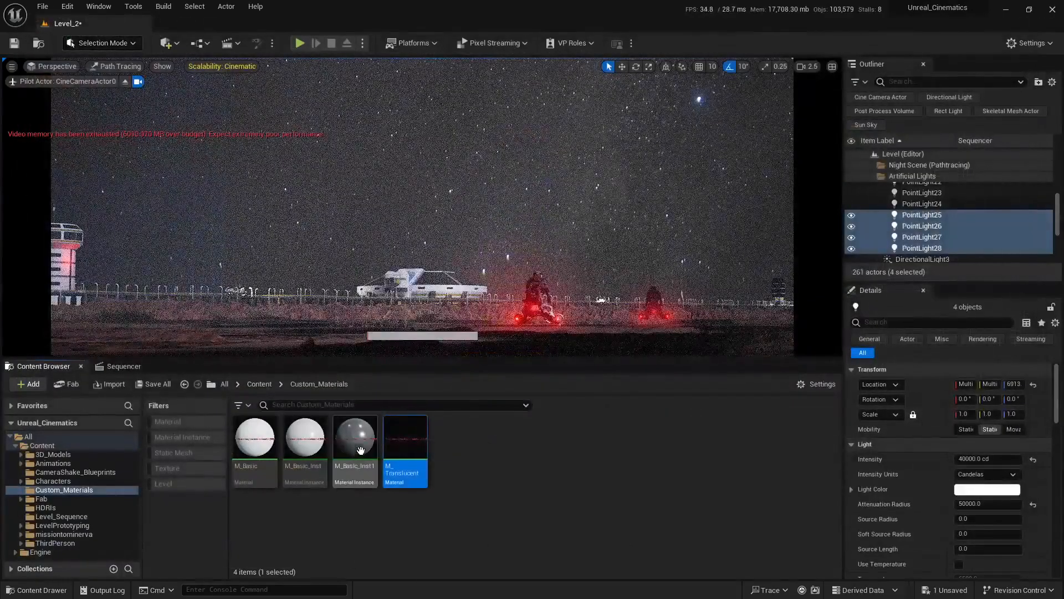
# - Create a material instance from M_Translucent in Custom_Materials and open it for editing
pyautogui.rightClick(406, 444)
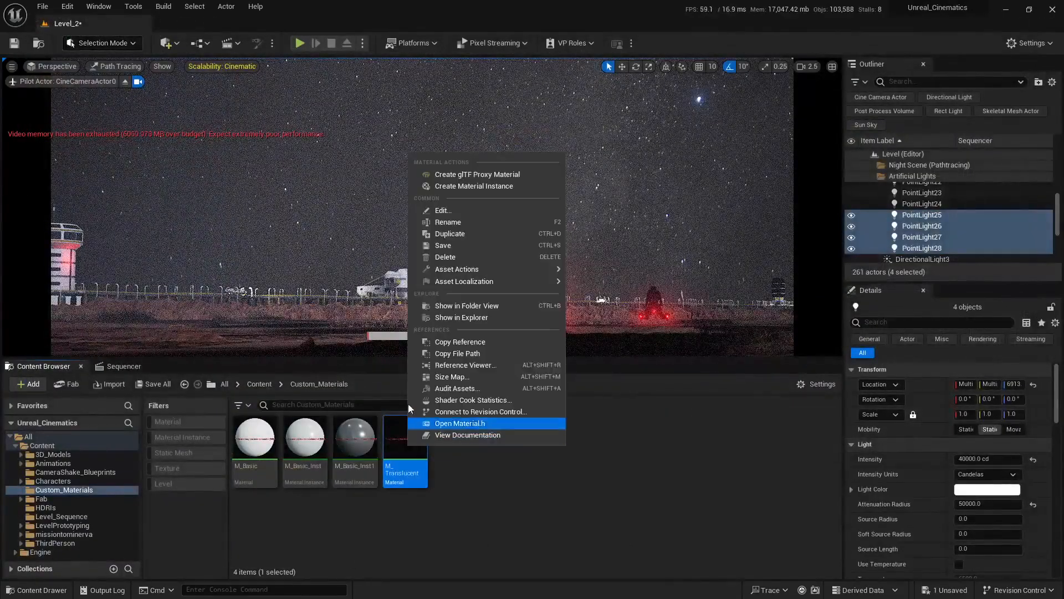
pyautogui.click(492, 186)
pyautogui.press('Return')
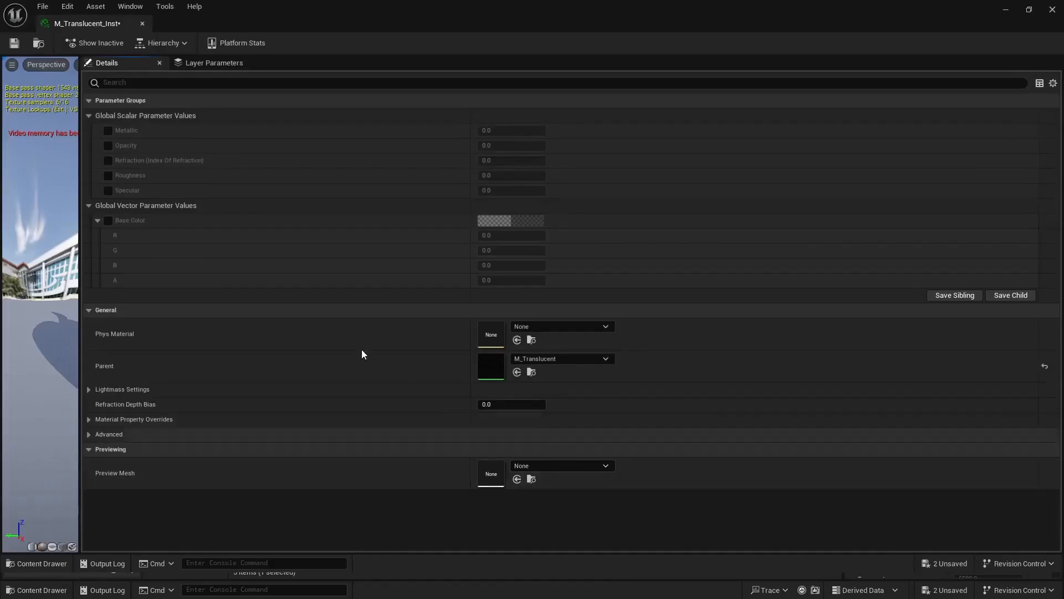
# - Enable the Metallic, Opacity, Refraction, Roughness, Specular and Base Color parameter overrides in the translucent material instance
pyautogui.click(110, 133)
pyautogui.click(108, 146)
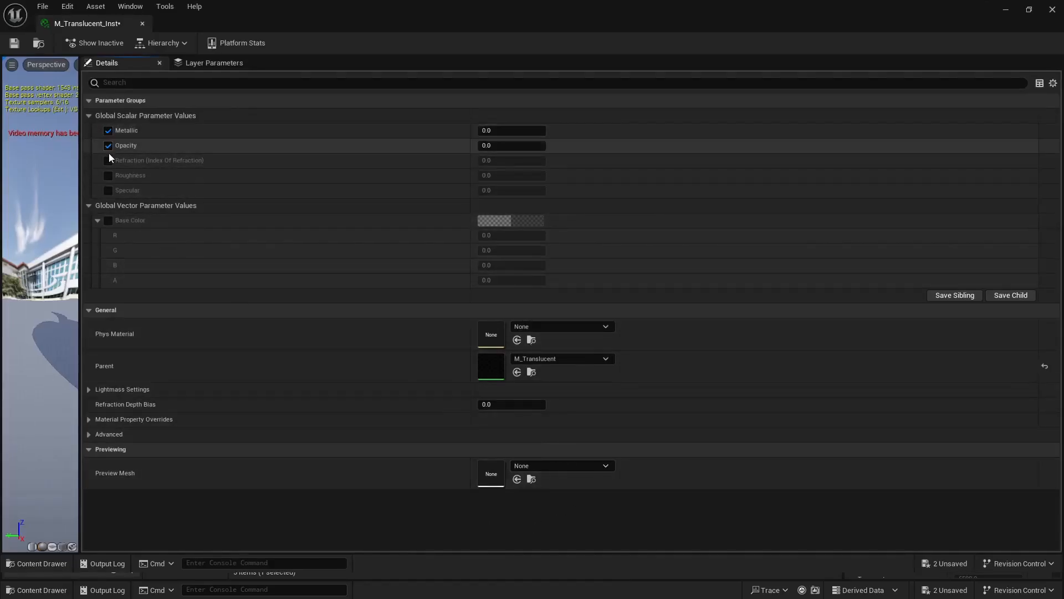
pyautogui.click(108, 160)
pyautogui.click(108, 175)
pyautogui.click(108, 190)
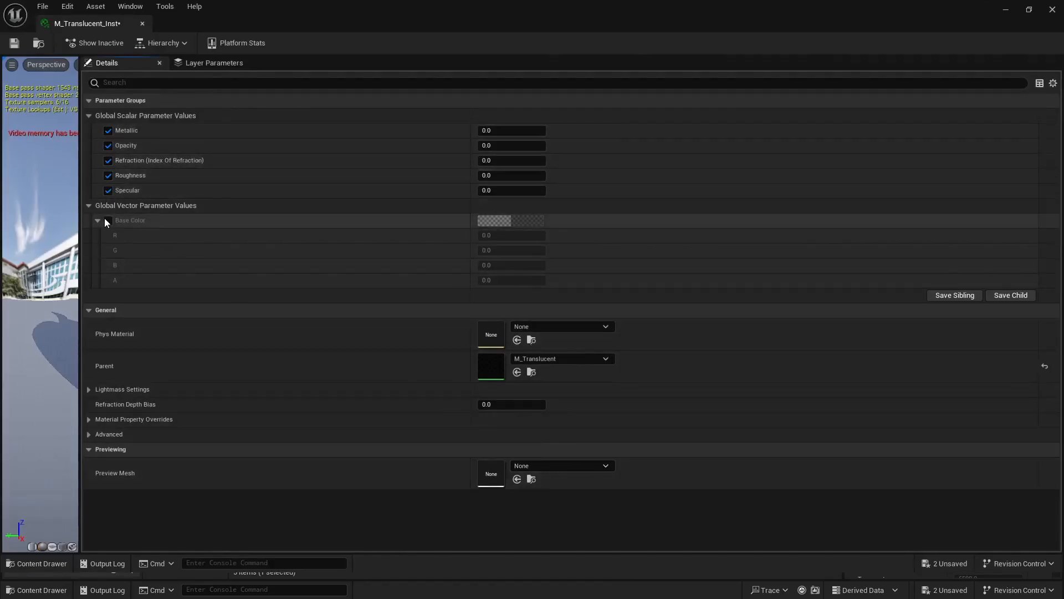
pyautogui.click(108, 220)
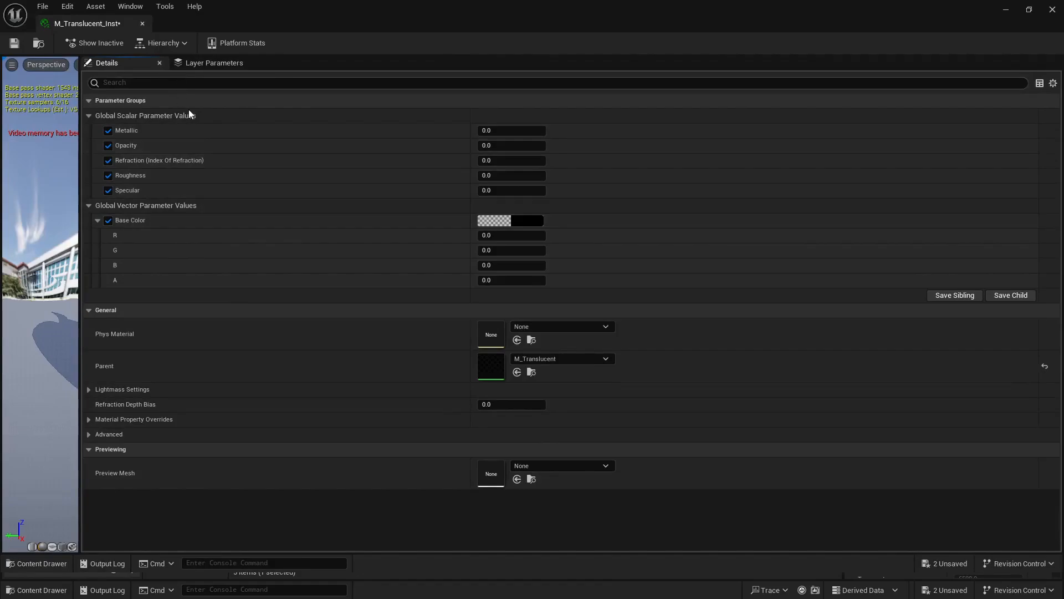
# - Set the translucent instance's Metallic to 1, Refraction to 1, Roughness to 0.1 and Specular to 1
pyautogui.click(478, 130)
pyautogui.write('1')
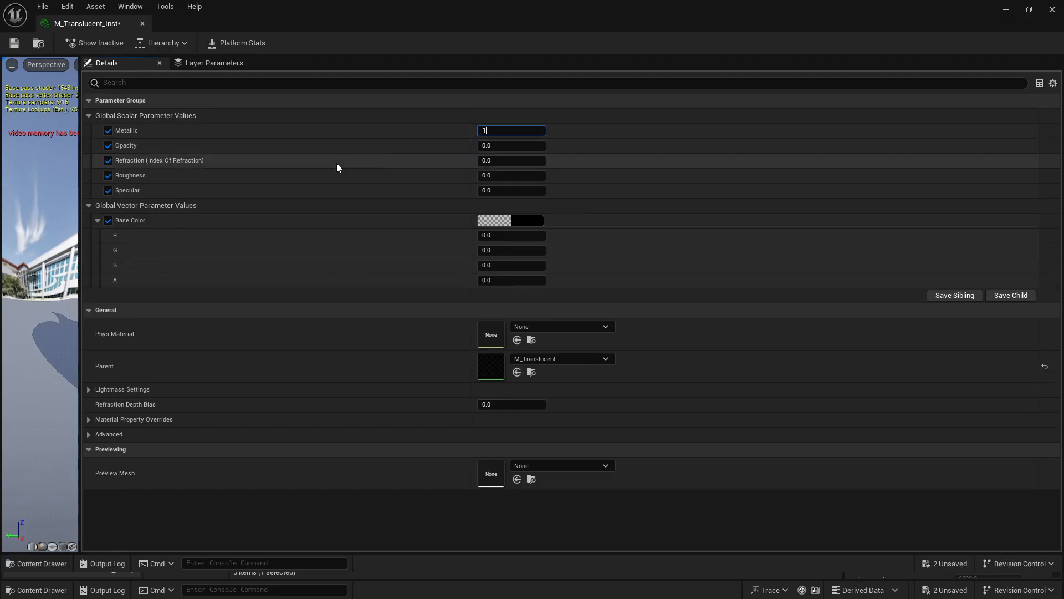
pyautogui.click(497, 161)
pyautogui.write('1')
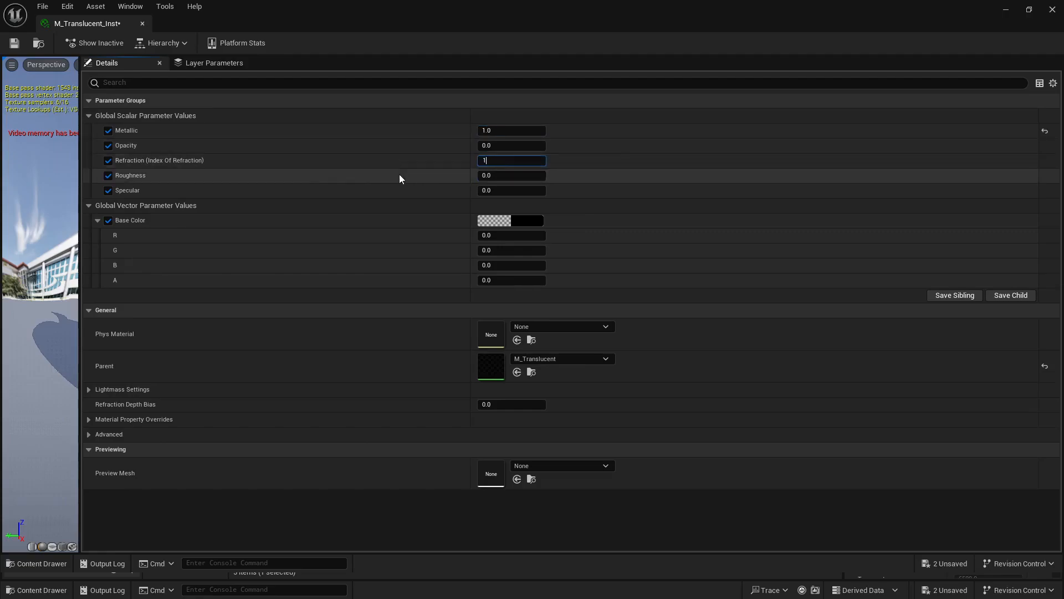
pyautogui.press('Return')
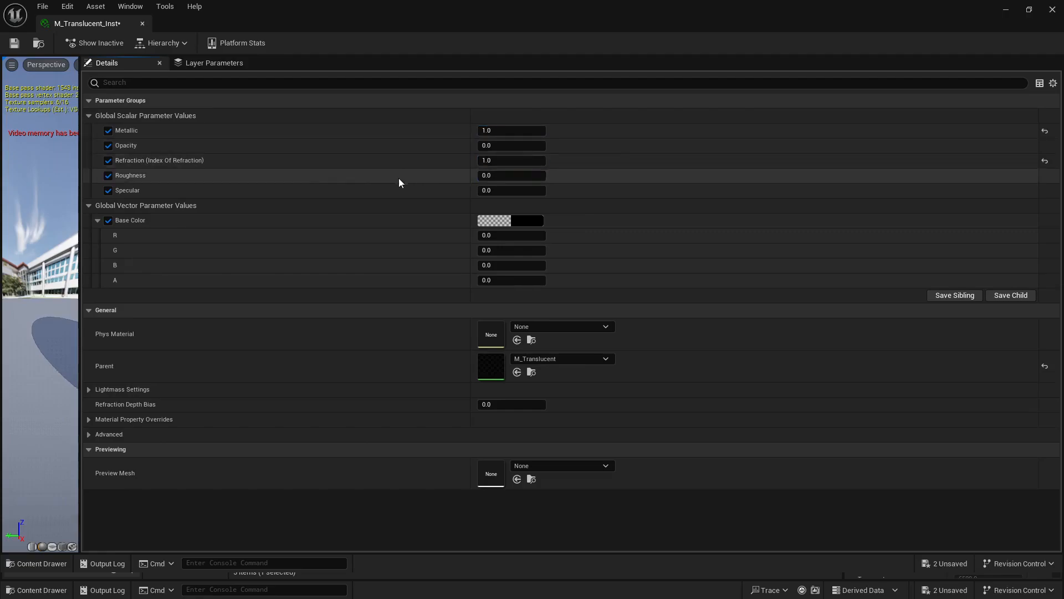
pyautogui.click(505, 175)
pyautogui.write('0.1')
pyautogui.press('Return')
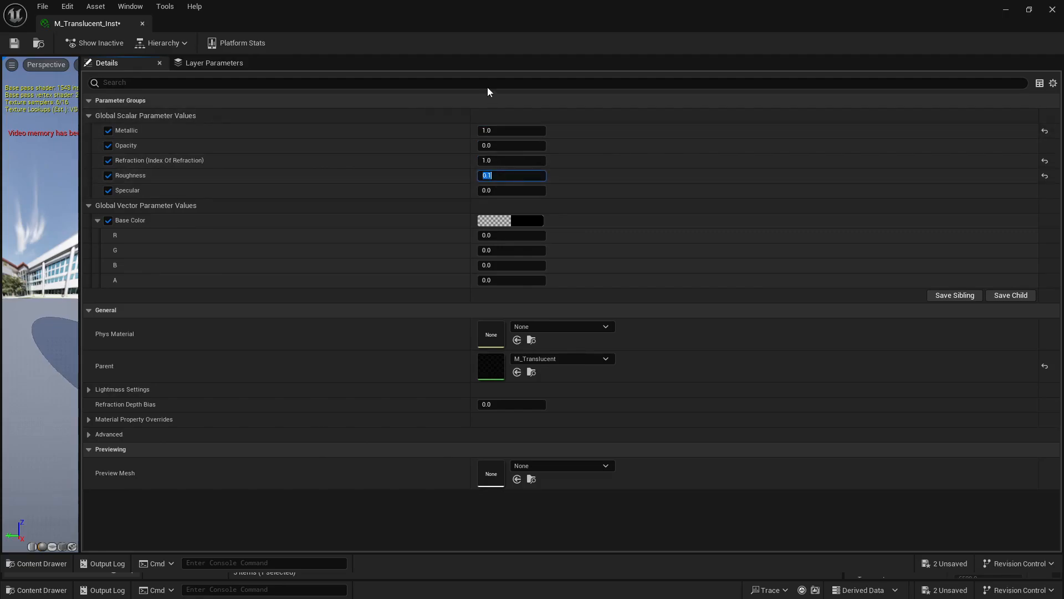
pyautogui.click(511, 190)
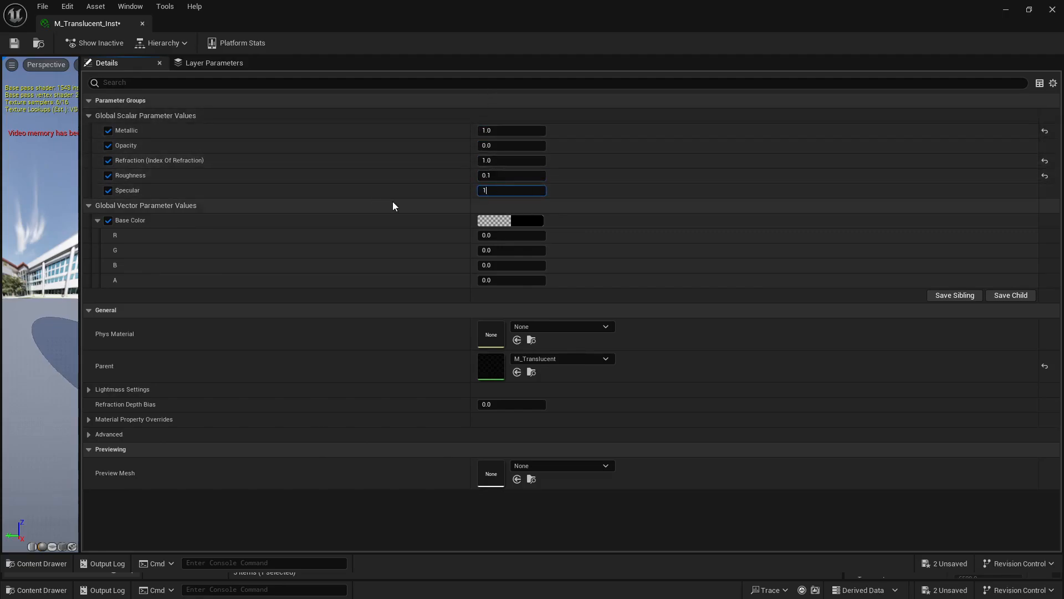
pyautogui.write('1')
pyautogui.press('Return')
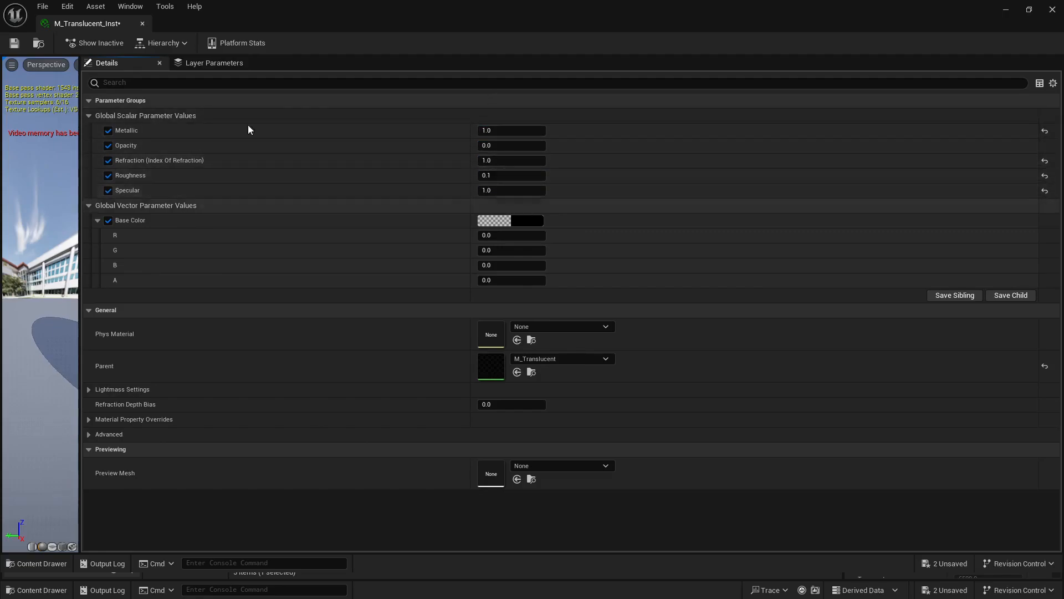
# - Close the translucent material instance and save all unsaved content
pyautogui.click(143, 27)
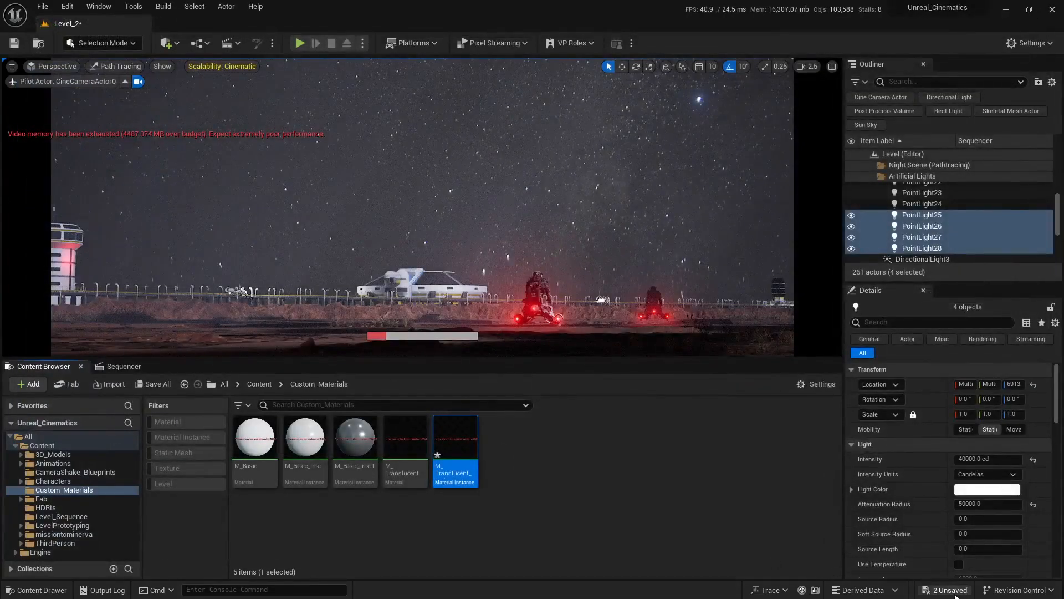
pyautogui.click(944, 589)
pyautogui.click(606, 418)
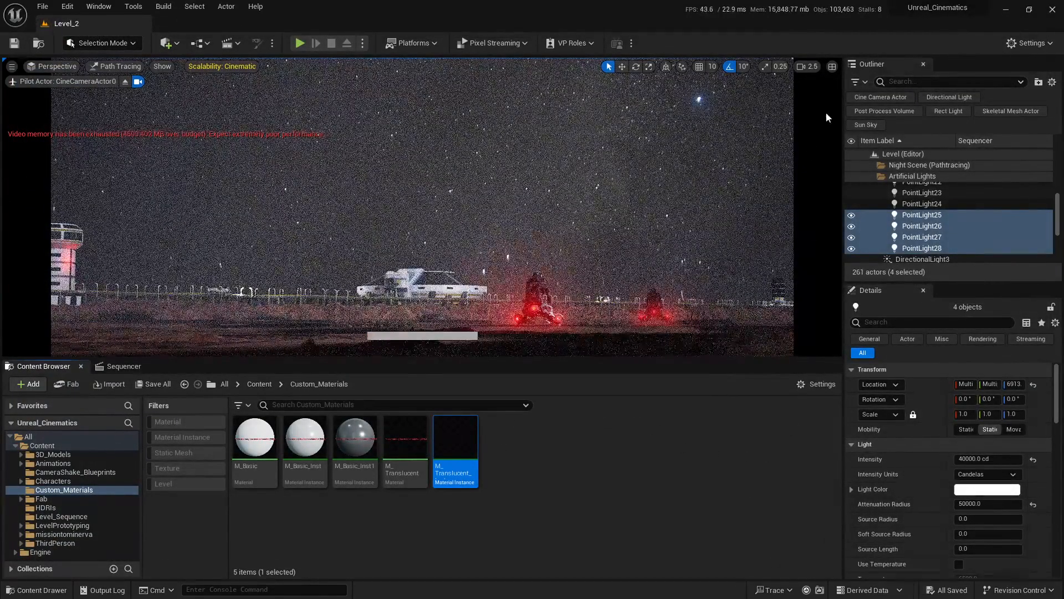
# - Restore the two-viewport layout and switch the shot camera's viewport from Lit to Path Tracing
pyautogui.click(833, 69)
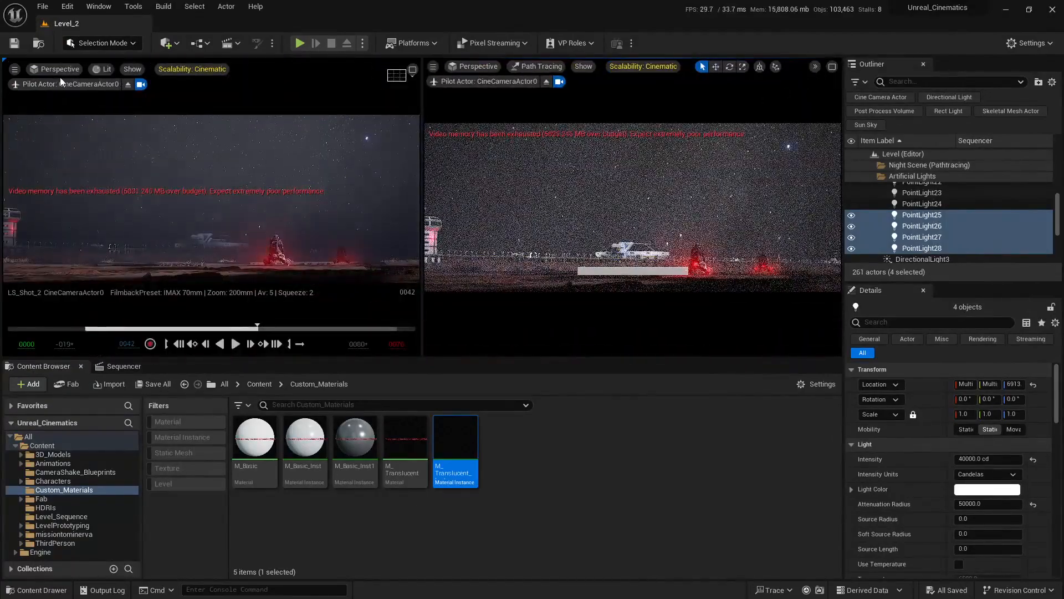
pyautogui.click(60, 69)
pyautogui.click(102, 69)
pyautogui.click(102, 68)
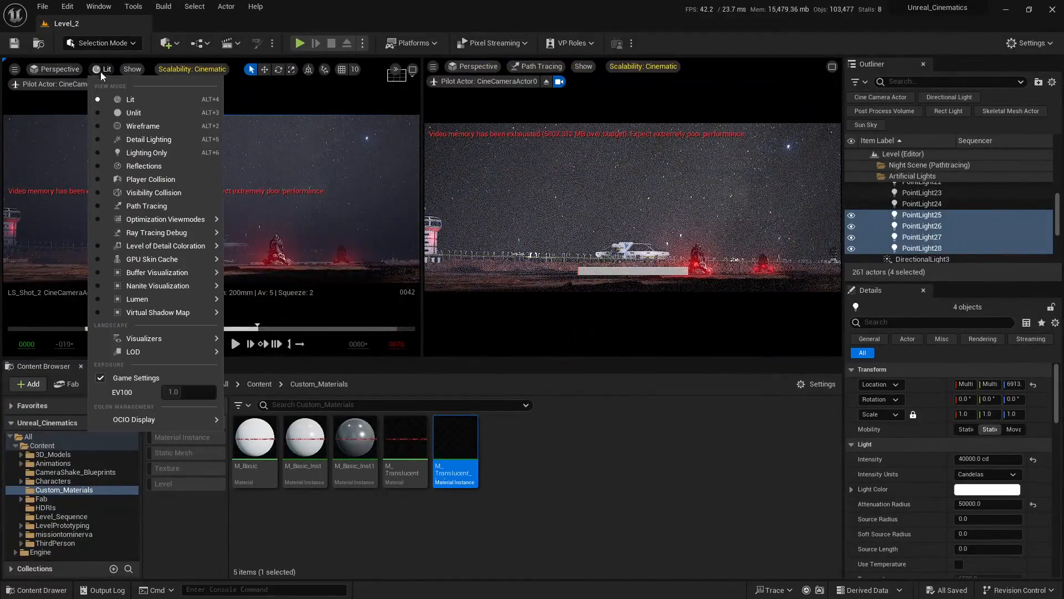
pyautogui.moveTo(140, 237)
pyautogui.click(146, 206)
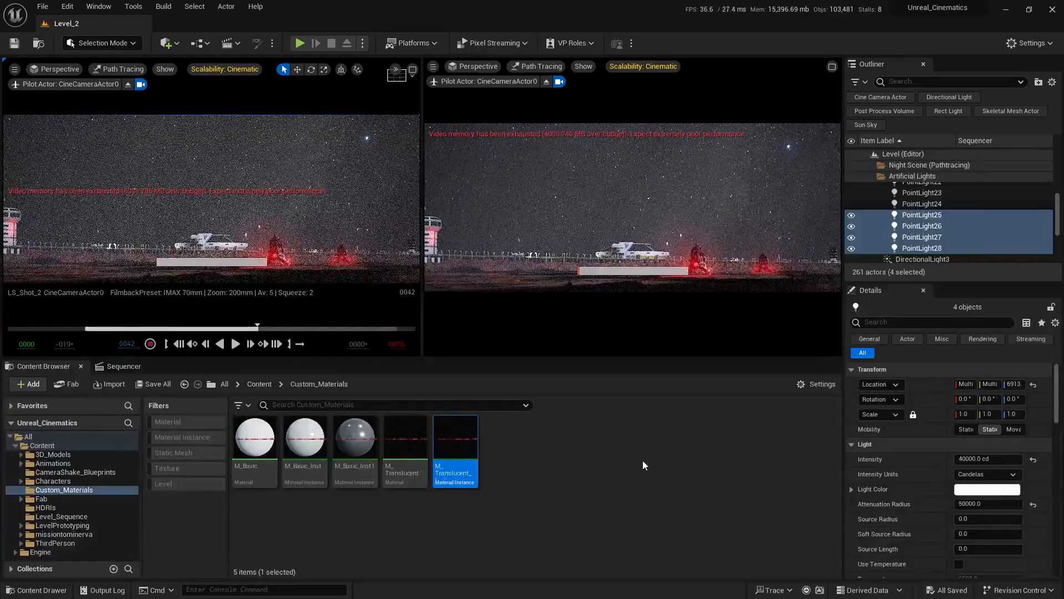
# - Stop piloting CineCameraActor0 in the second viewport, fly to the large terraformer building, select it and frame it
pyautogui.click(546, 81)
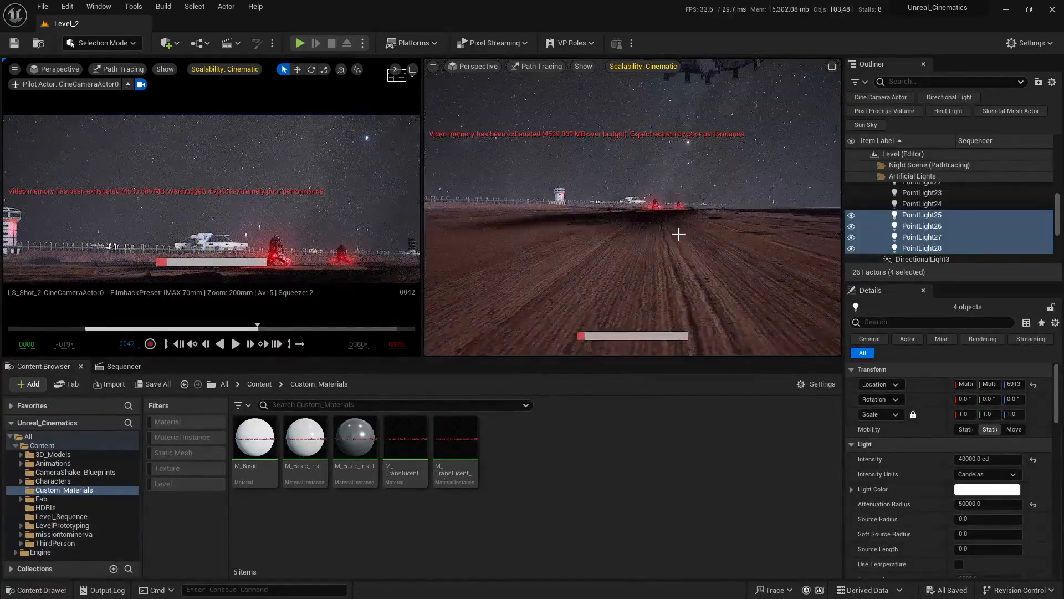
pyautogui.press('w')
pyautogui.moveTo(714, 174); pyautogui.dragTo(766, 153, button='right')
pyautogui.click(663, 183)
pyautogui.press('f')
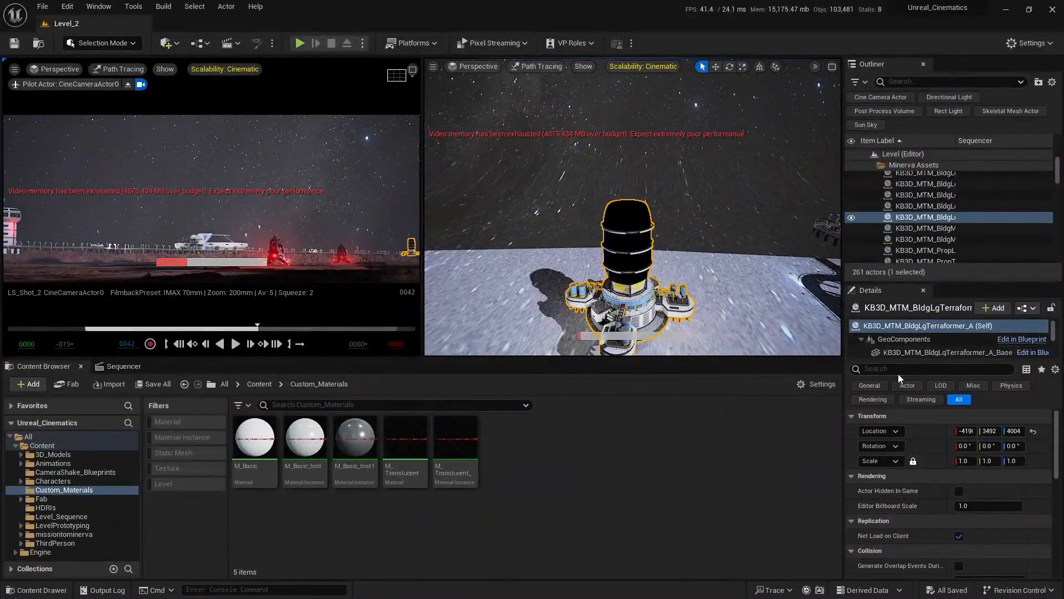
# - Open the terraformer's blueprint, show its 3D preview and select the energy-field mesh surrounding the tower
pyautogui.moveTo(870, 358); pyautogui.dragTo(870, 436)
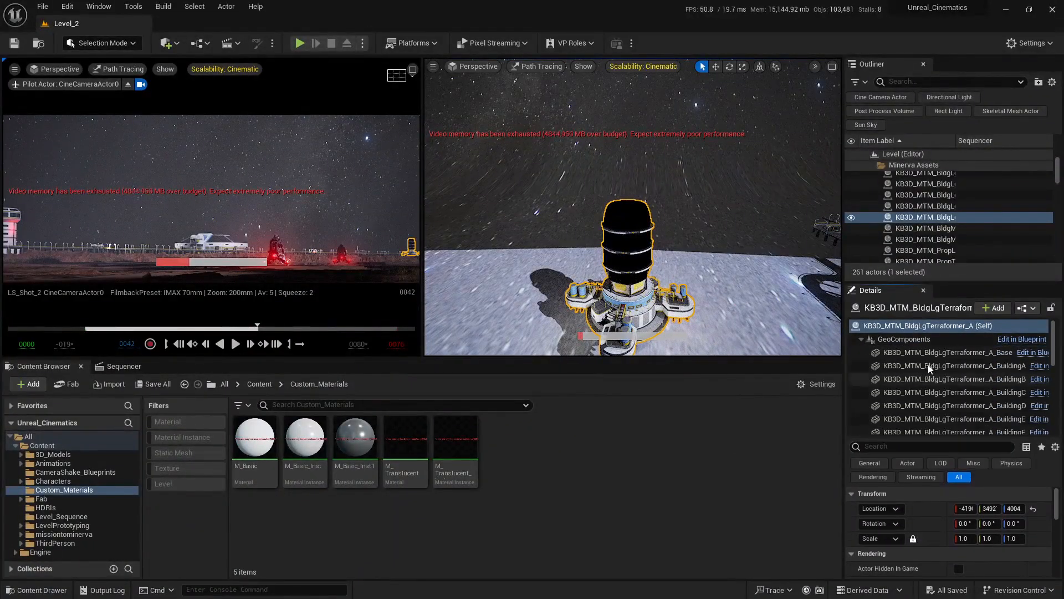
pyautogui.click(1011, 340)
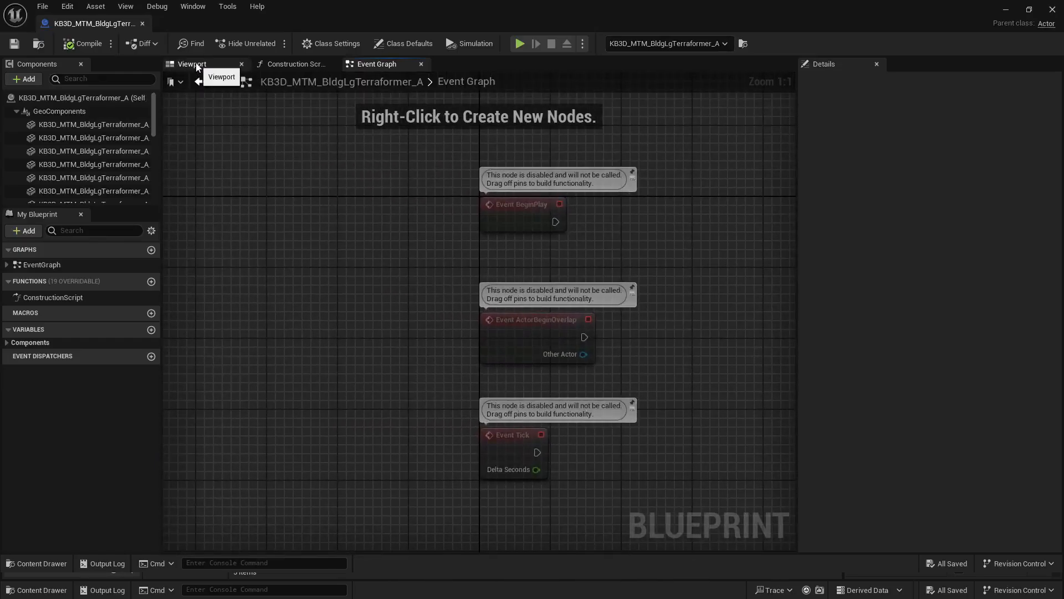
pyautogui.click(211, 65)
pyautogui.click(494, 211)
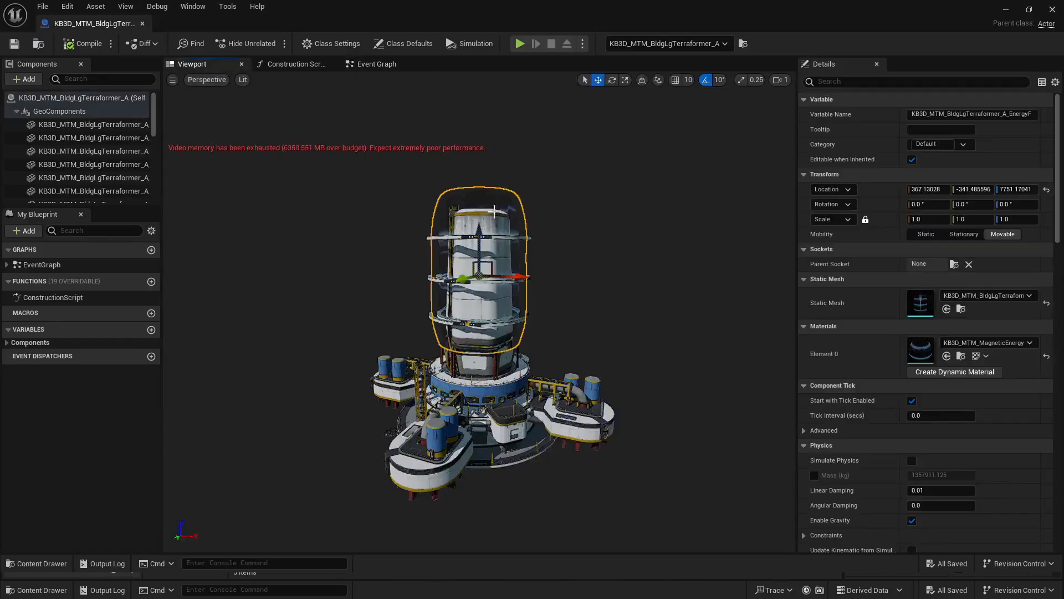
# - Arrange the blueprint window beside the material assets, assign M_Translucent_Inst to the energy-field mesh's Element 0, and return to the level with nothing selected
pyautogui.doubleClick(461, 14)
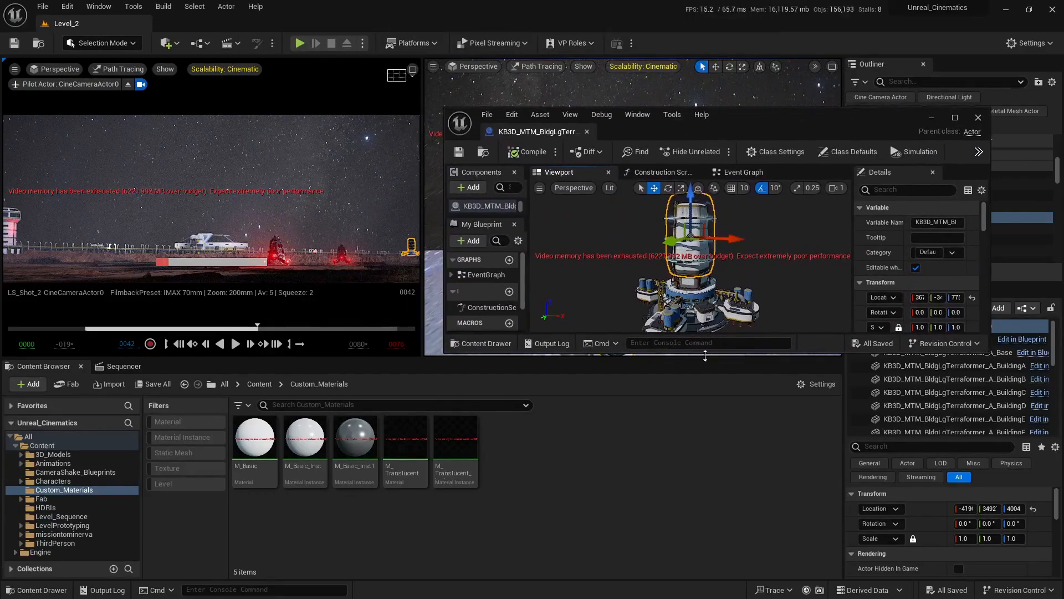
pyautogui.moveTo(706, 353); pyautogui.dragTo(680, 538)
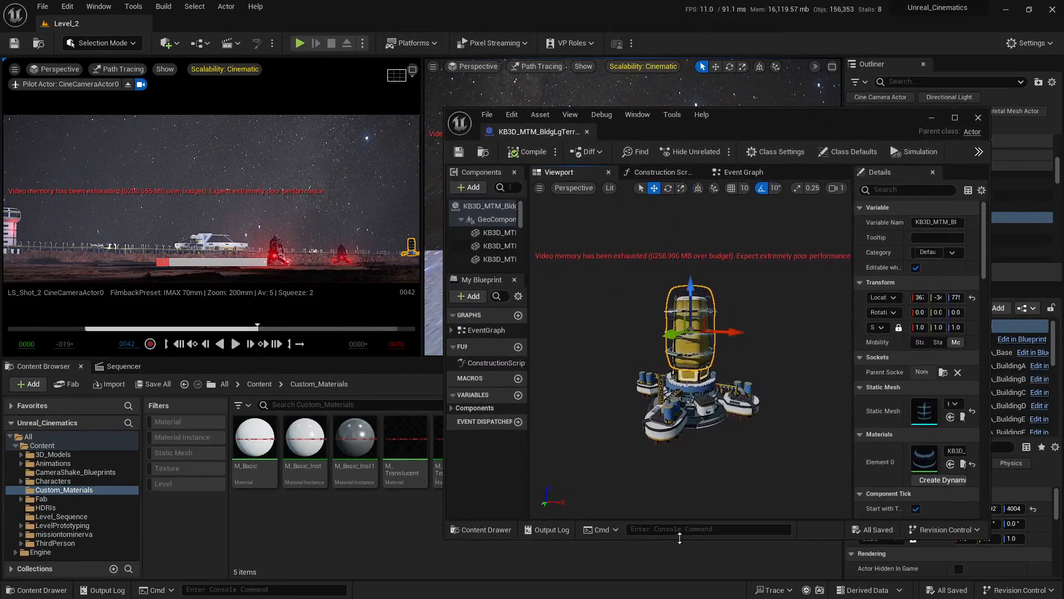
pyautogui.moveTo(770, 111); pyautogui.dragTo(809, 30)
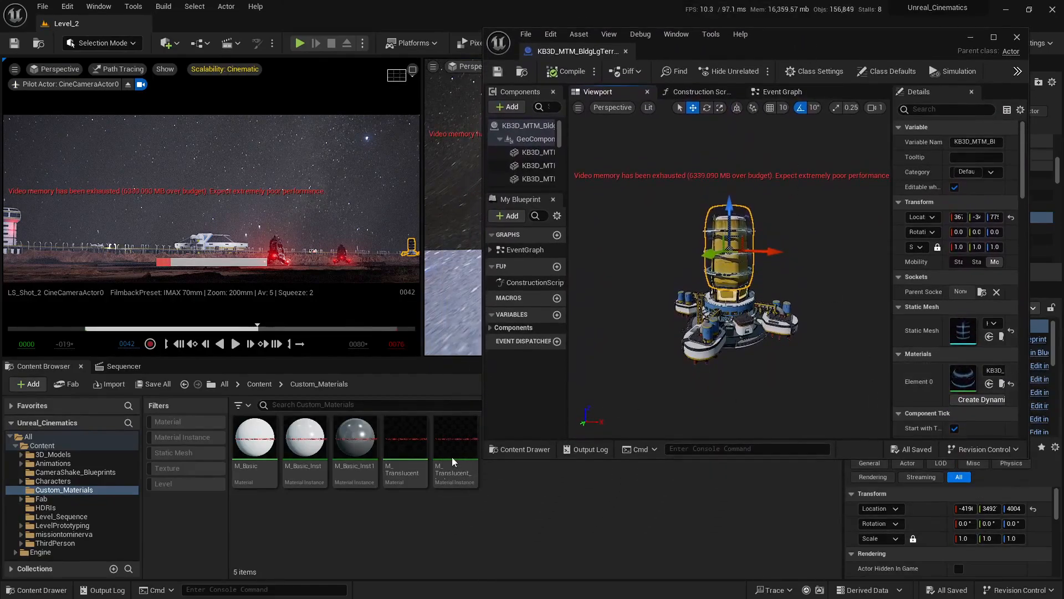
pyautogui.moveTo(450, 447); pyautogui.dragTo(963, 387)
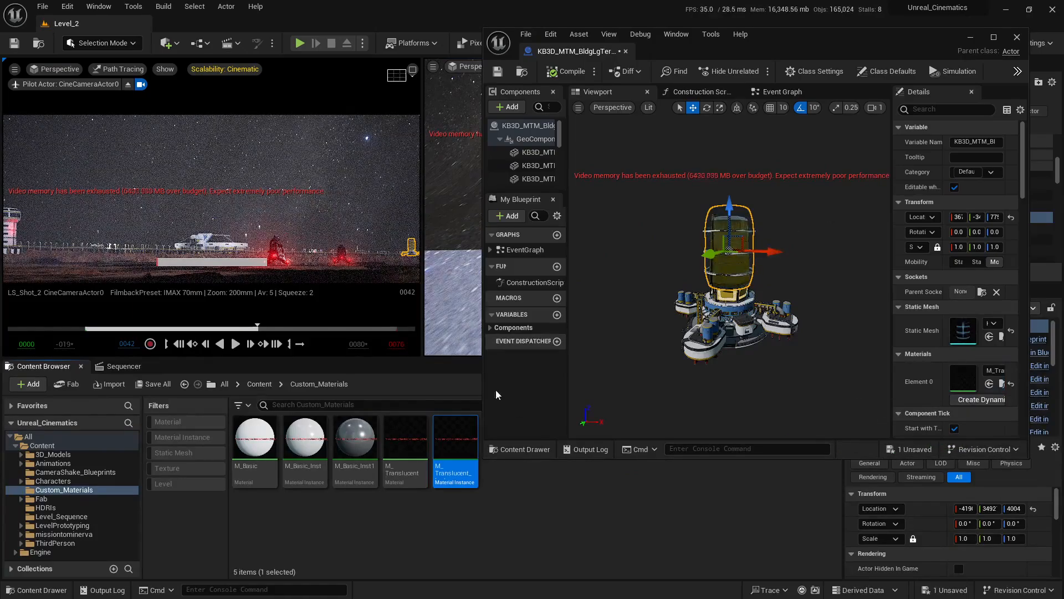
pyautogui.click(556, 458)
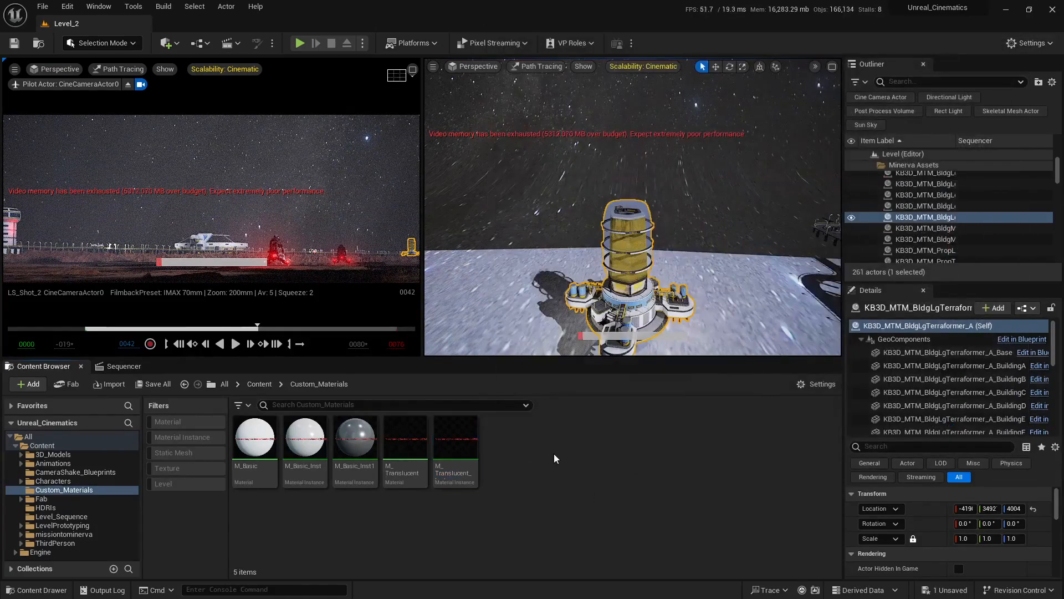
pyautogui.press('Escape')
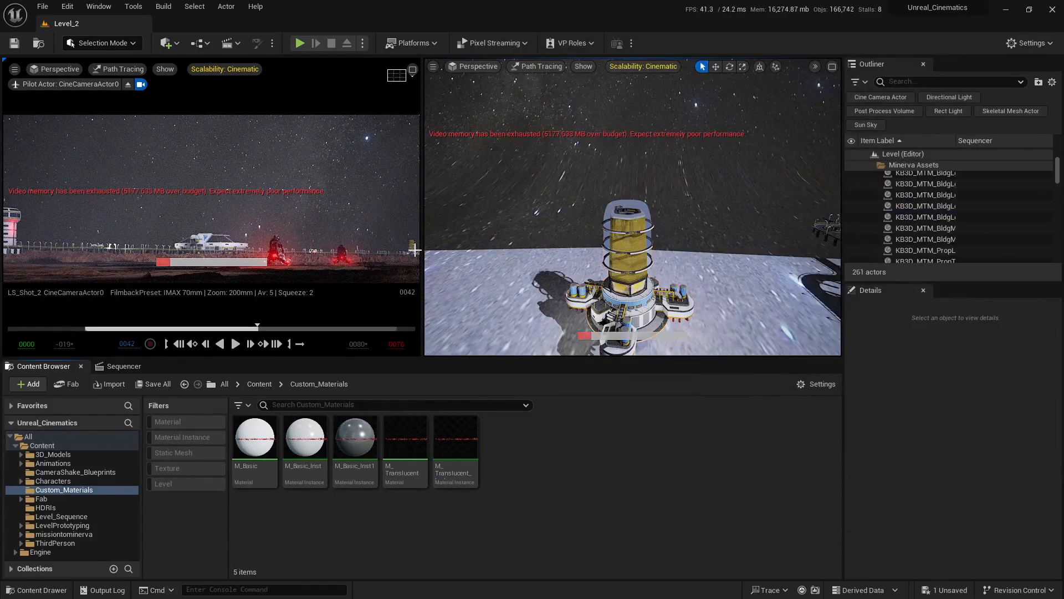
# - Open M_Translucent_Inst and narrow its window so the terraformer tower can be viewed close up beside it
pyautogui.doubleClick(476, 448)
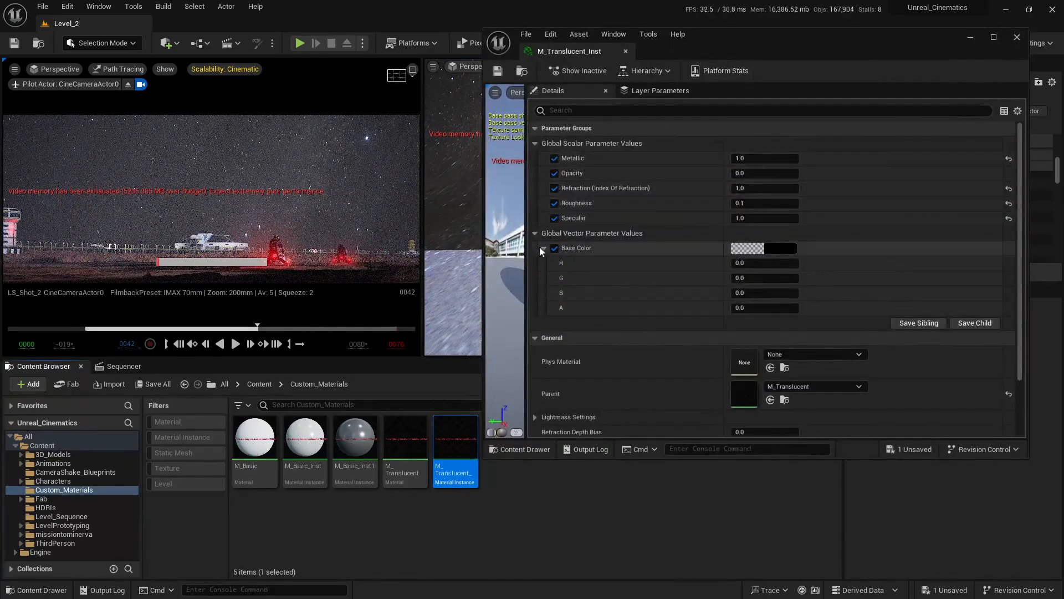
pyautogui.moveTo(482, 271); pyautogui.dragTo(749, 274)
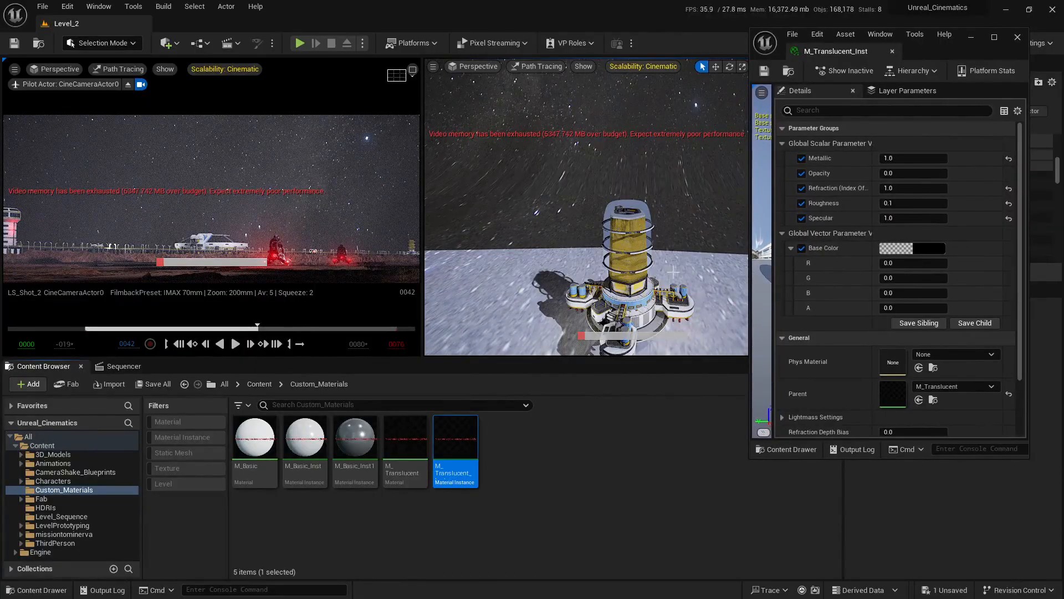
pyautogui.moveTo(636, 229)
pyautogui.mouseDown(button='right')
pyautogui.moveTo(668, 232)
pyautogui.moveTo(641, 234)
pyautogui.mouseUp(button='right')
pyautogui.press('w')
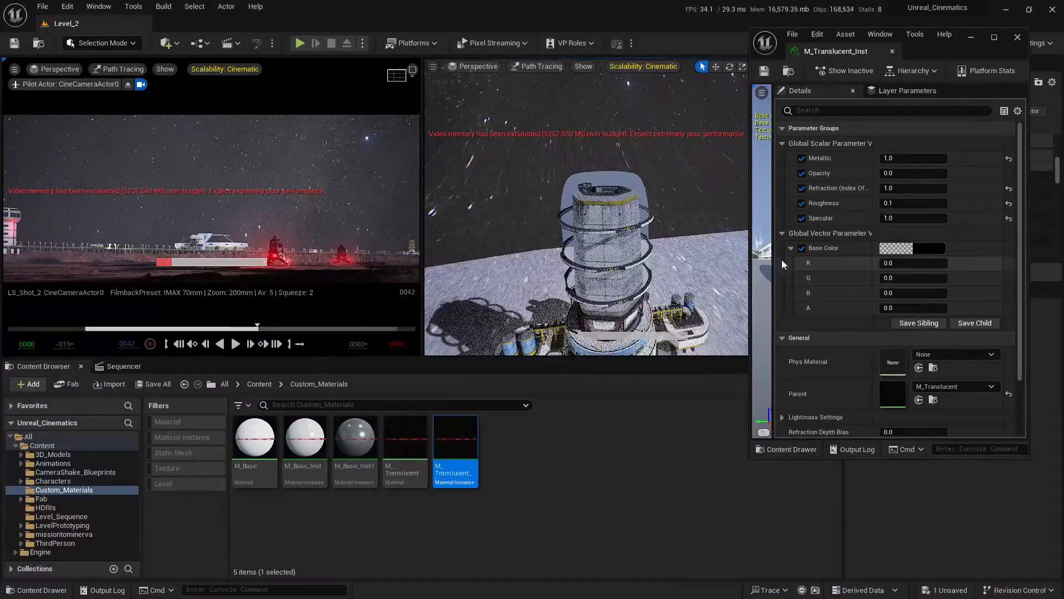
# - Try an Opacity of 0.1 on the translucent instance, and settle on 0.05
pyautogui.click(901, 173)
pyautogui.write('0.1')
pyautogui.press('Return')
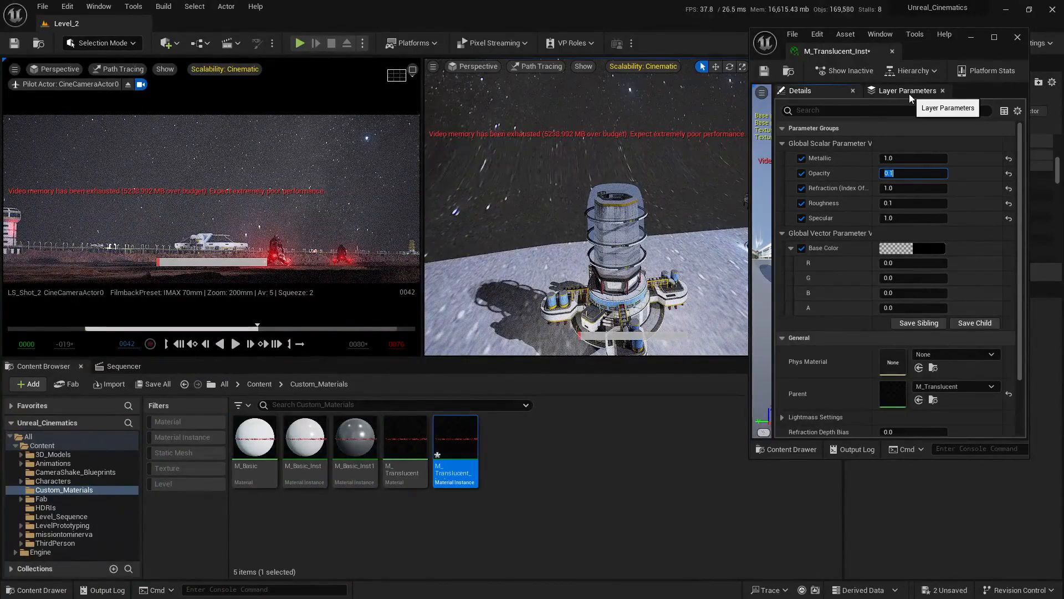
pyautogui.write('0.05')
pyautogui.press('Return')
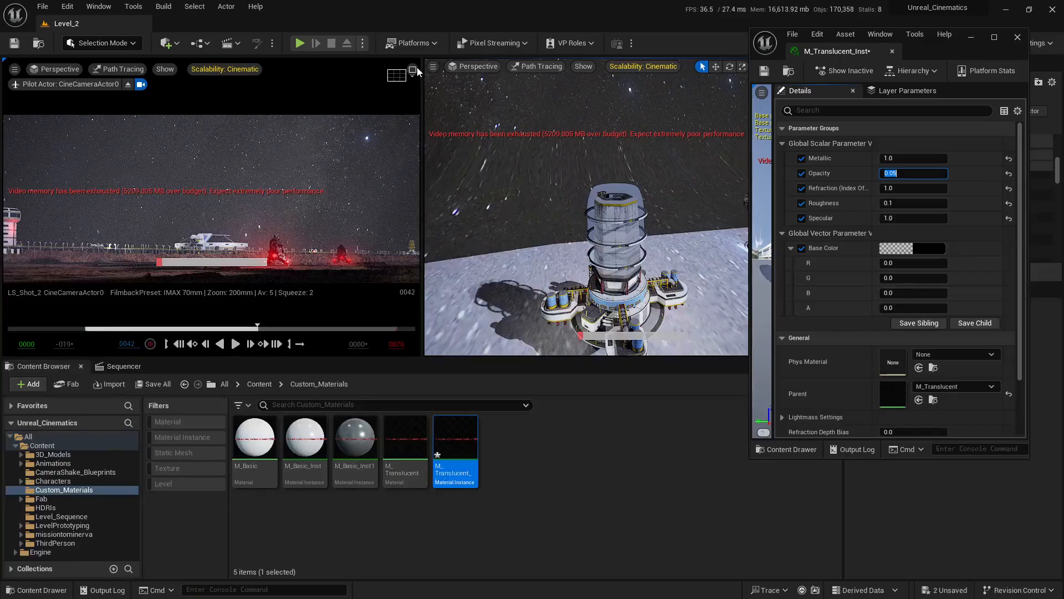
# - Maximize the shot camera's viewport, save and close the translucent instance, and save the modified terraformer blueprint
pyautogui.click(392, 76)
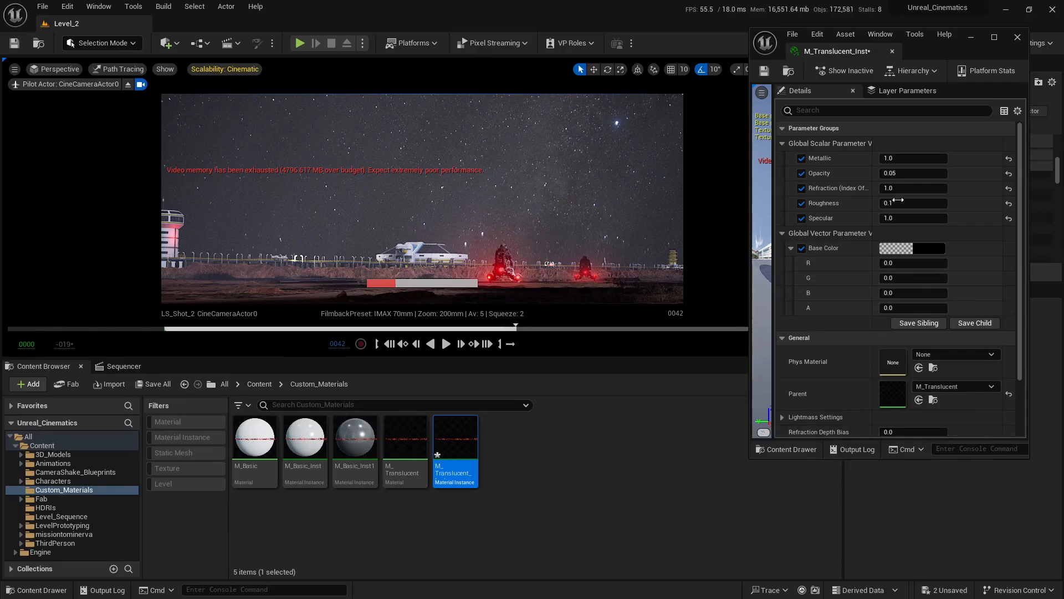
pyautogui.hotkey('ctrl', 's')
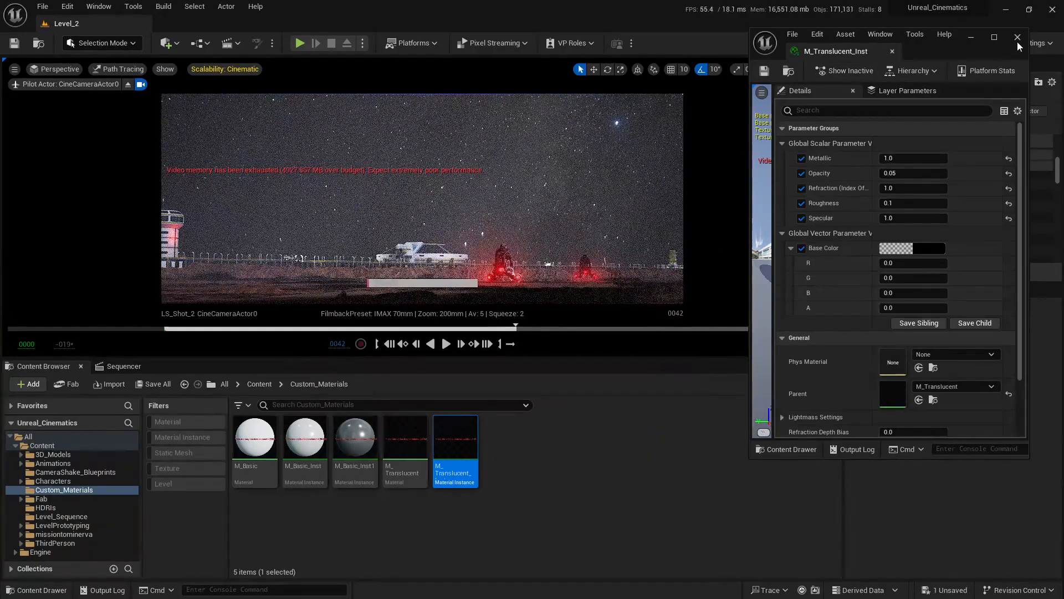
pyautogui.click(1017, 36)
pyautogui.click(946, 590)
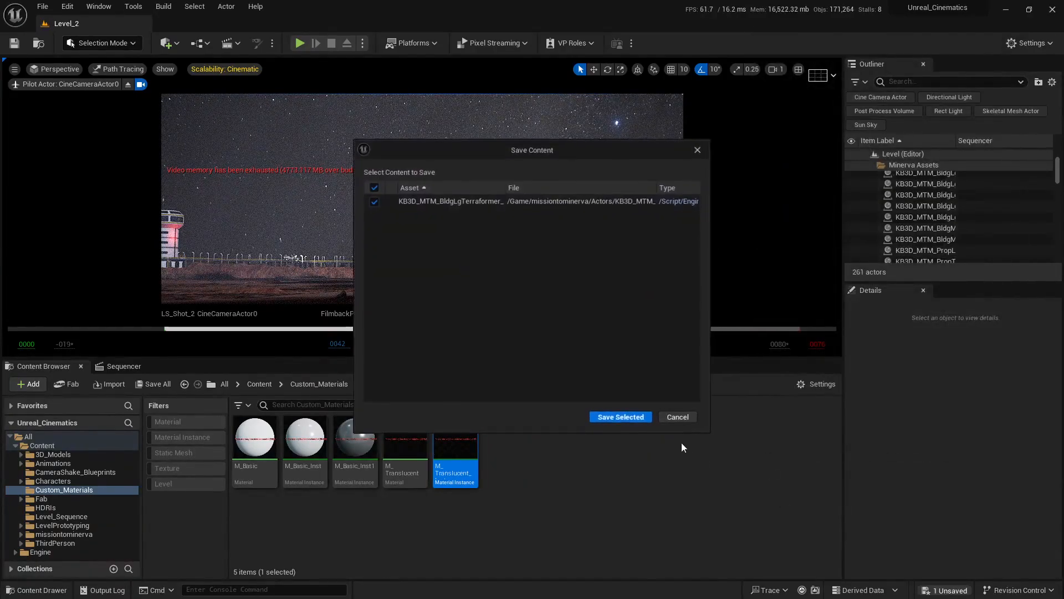
pyautogui.click(632, 418)
pyautogui.click(637, 488)
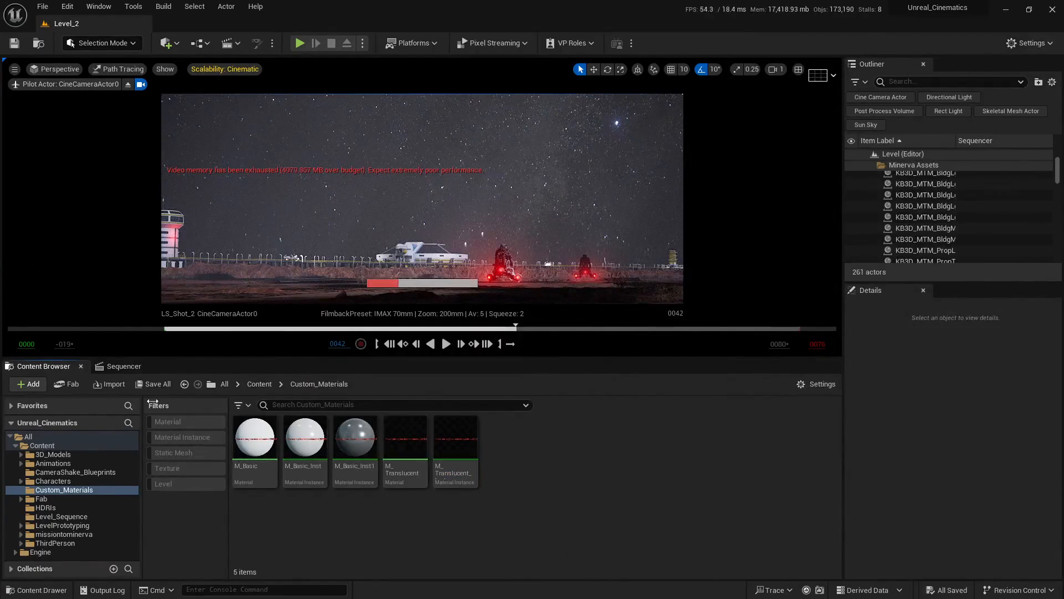
# - Scrub through LS_Shot_2 in Sequencer from frame 2 to frame 56 to review the path-traced shot
pyautogui.click(123, 367)
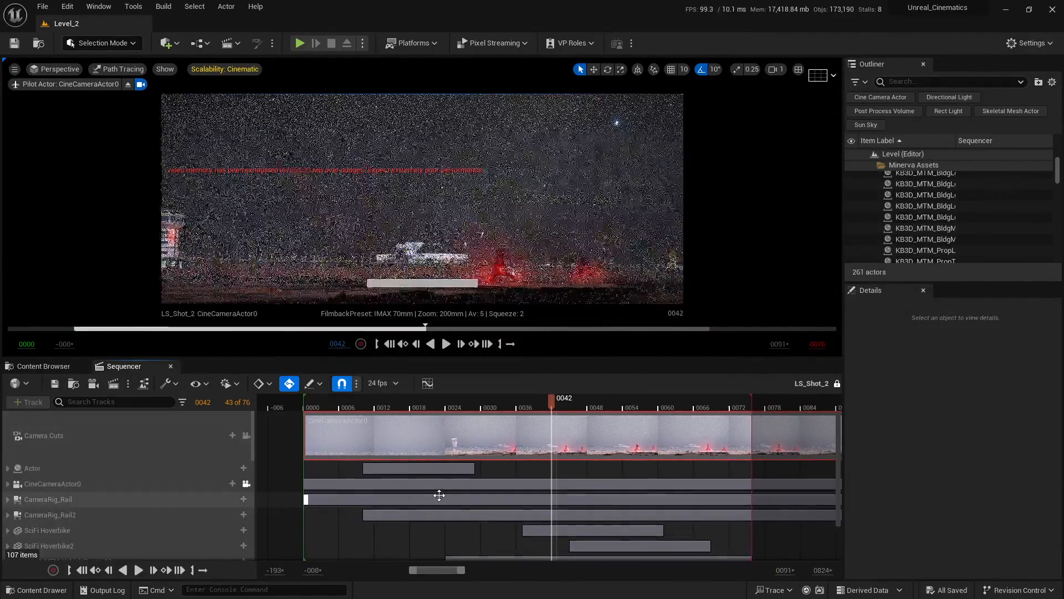
pyautogui.keyDown('ctrl'); pyautogui.scroll(-3, 439, 495); pyautogui.keyUp('ctrl')
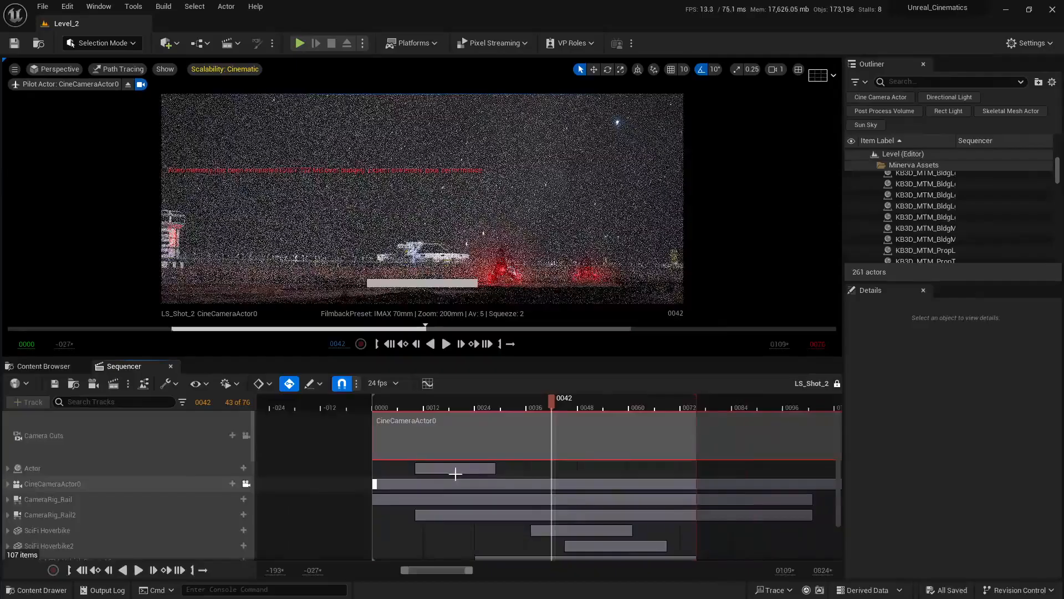
pyautogui.click(342, 409)
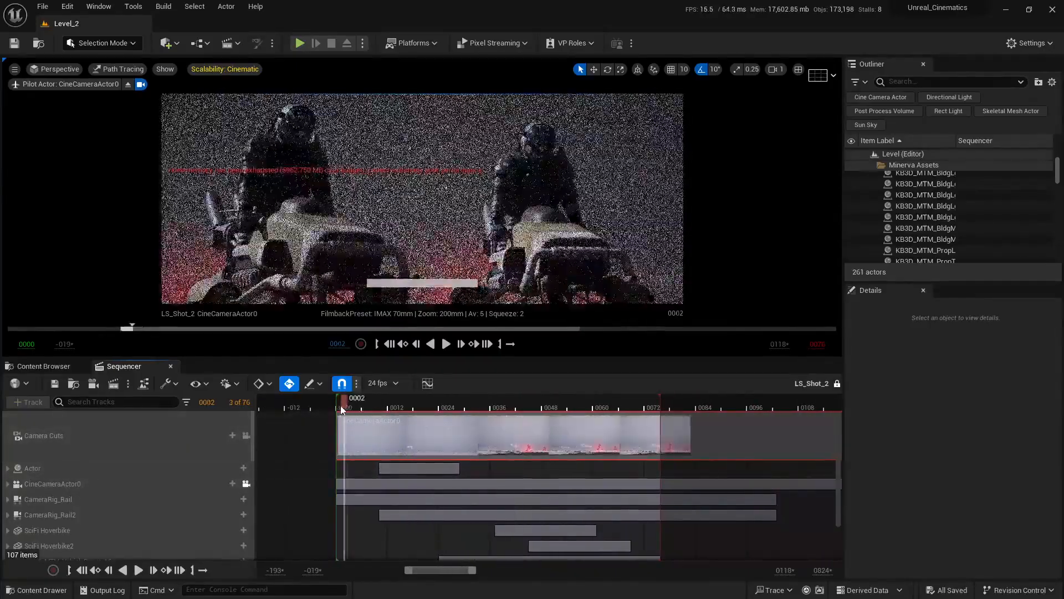
pyautogui.moveTo(342, 409); pyautogui.dragTo(577, 427)
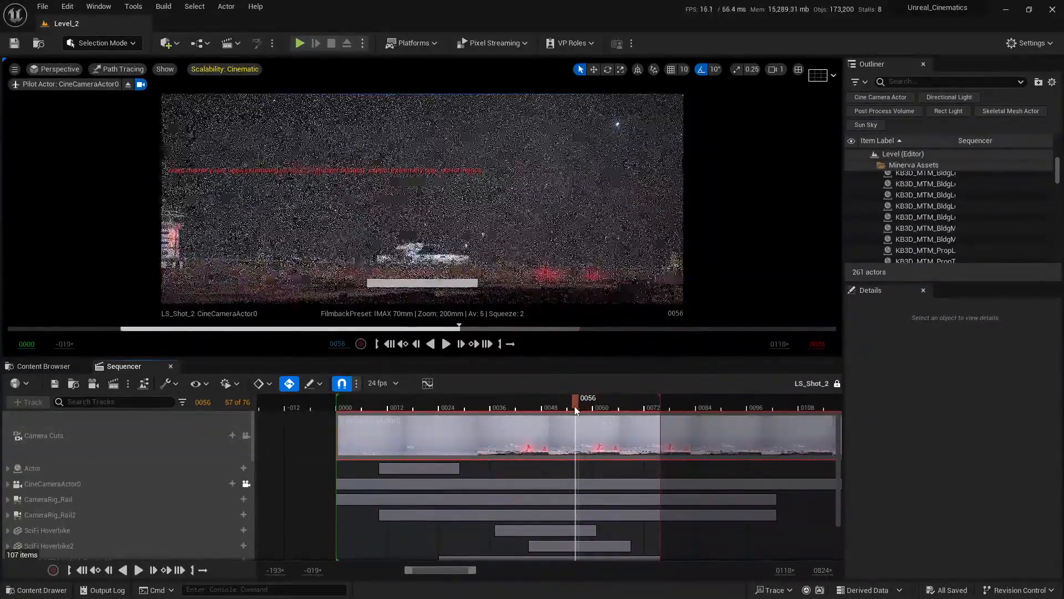
# - Scrub through LS_Shot_2 from frame 56 to frame 64 to examine the hoverbikes' red lights in the path-traced shot
pyautogui.keyDown('ctrl'); pyautogui.scroll(5, 630, 432); pyautogui.keyUp('ctrl')
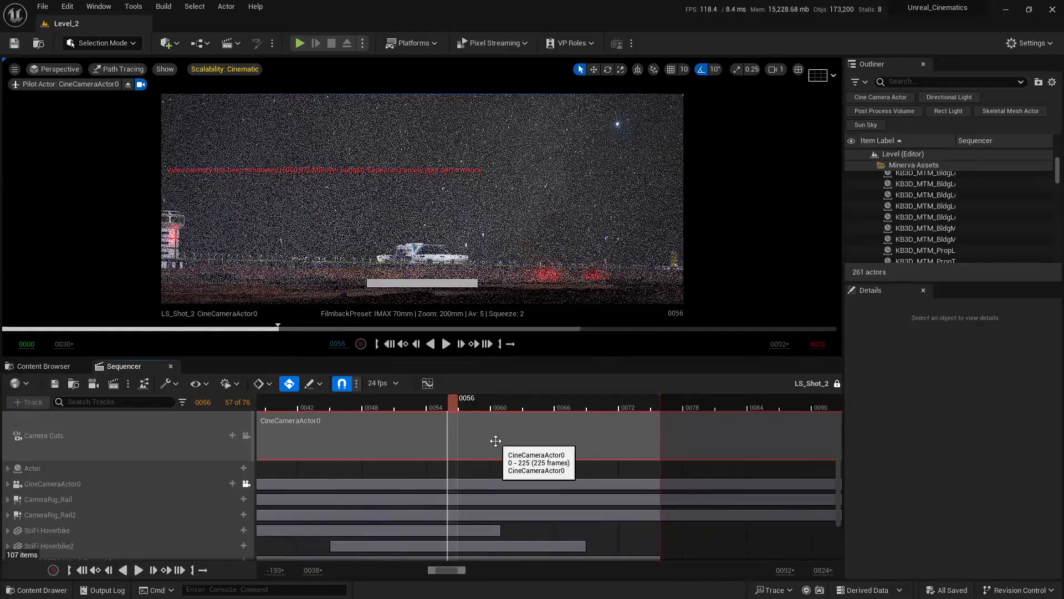
pyautogui.moveTo(524, 432); pyautogui.dragTo(460, 431, button='right')
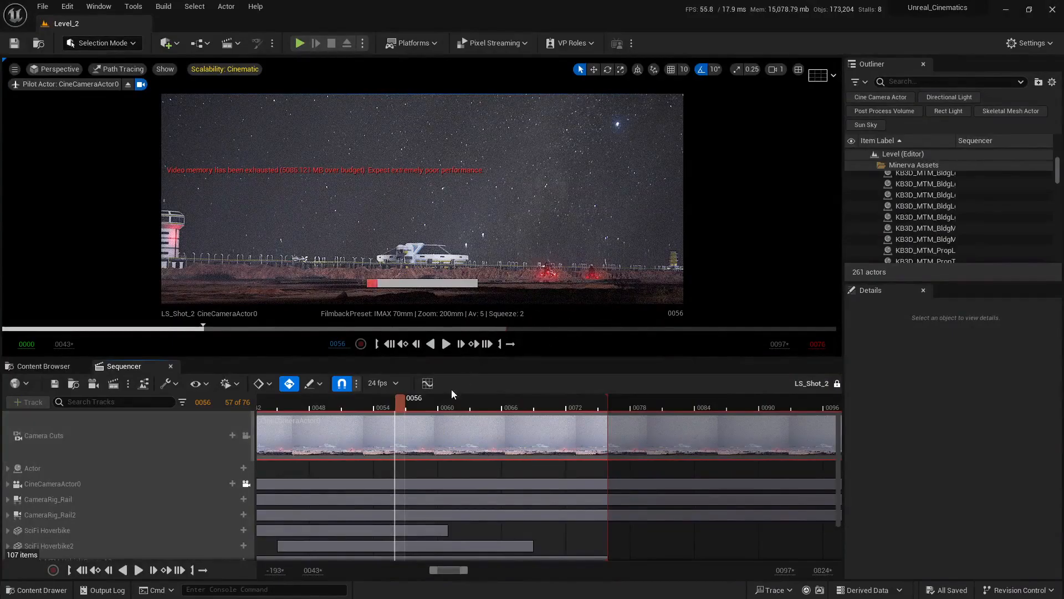
pyautogui.moveTo(404, 406); pyautogui.dragTo(425, 407)
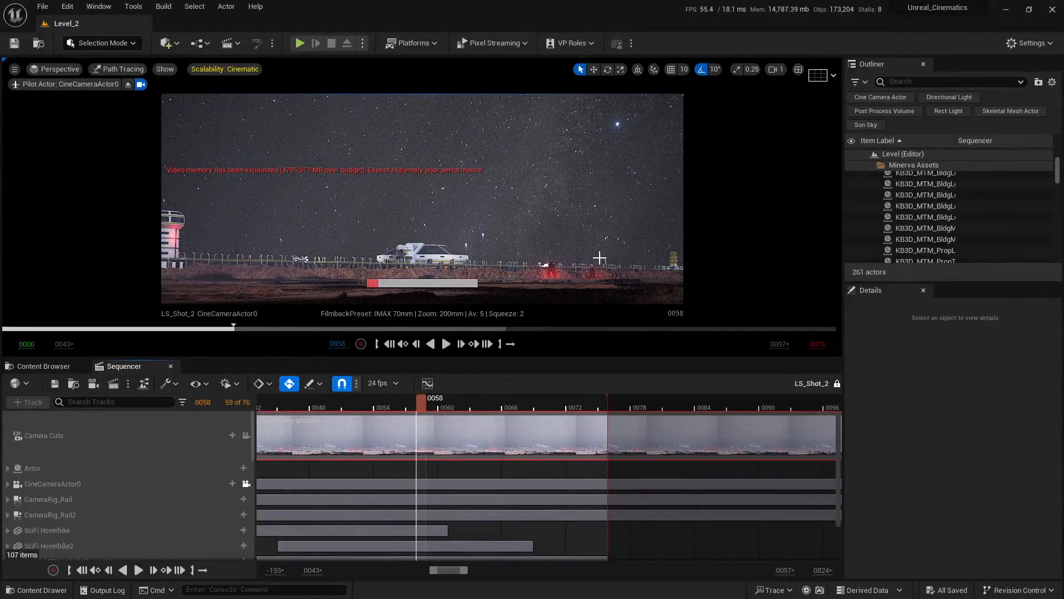
pyautogui.click(475, 399)
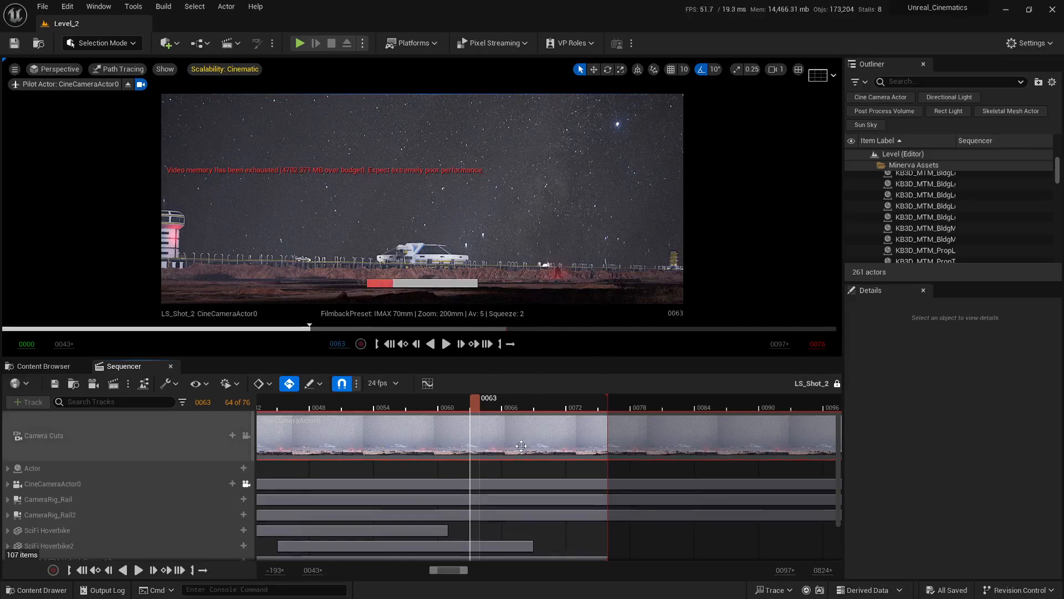
pyautogui.moveTo(477, 407)
pyautogui.mouseDown()
pyautogui.moveTo(517, 406)
pyautogui.moveTo(440, 407)
pyautogui.moveTo(480, 407)
pyautogui.mouseUp()
pyautogui.keyDown('ctrl'); pyautogui.scroll(-5, 506, 436); pyautogui.keyUp('ctrl')
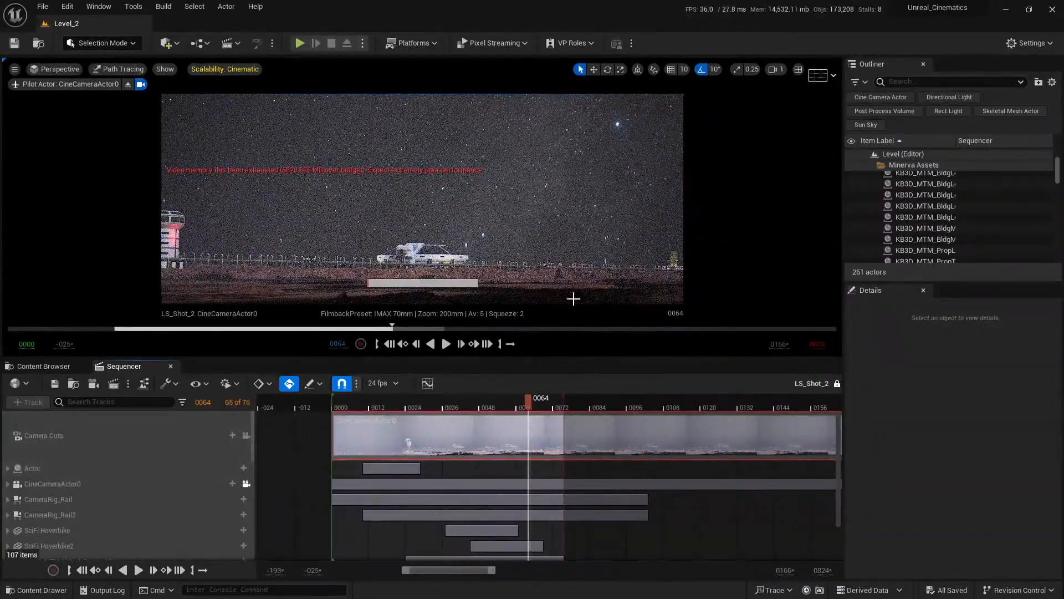
# - Collapse the Minerva Assets folder, select the path-tracing night scene's exponential height fog, and enlarge the space for its properties
pyautogui.scroll(8, 898, 242)
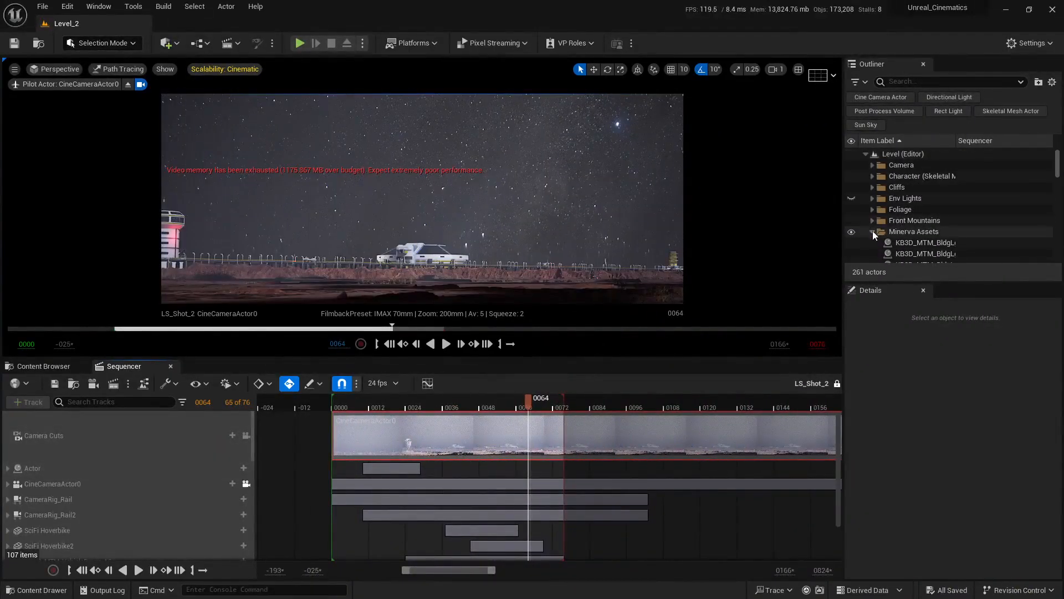
pyautogui.click(873, 230)
pyautogui.scroll(-2, 894, 217)
pyautogui.scroll(-8, 909, 227)
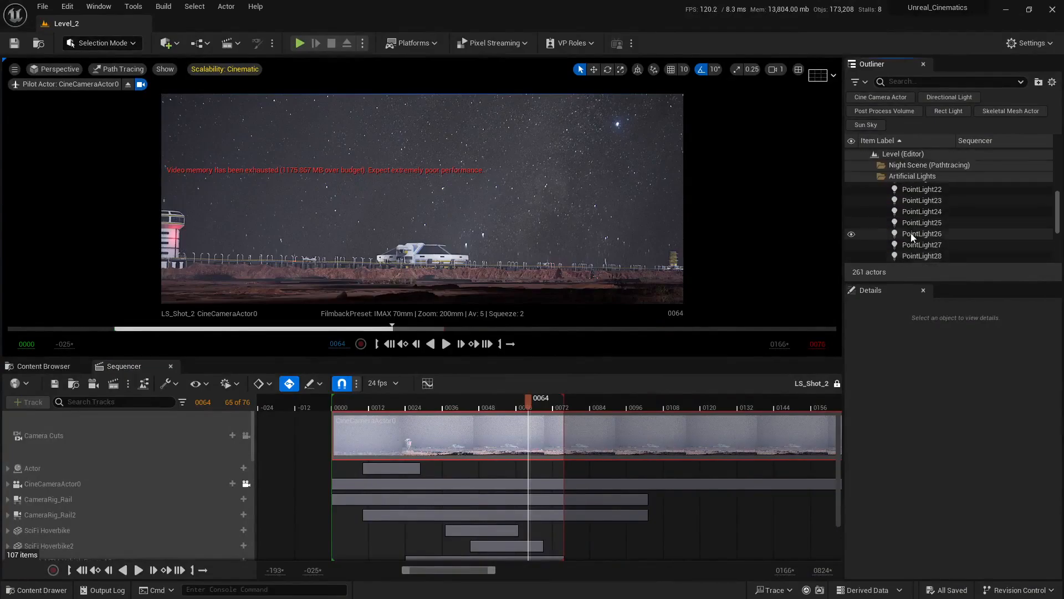
pyautogui.scroll(3, 910, 229)
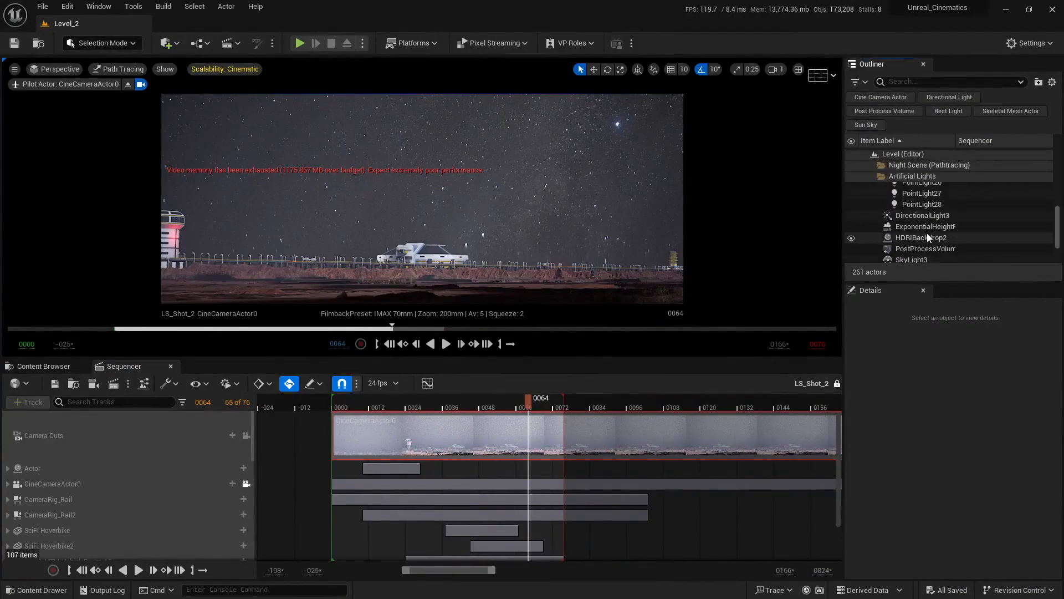
pyautogui.click(926, 227)
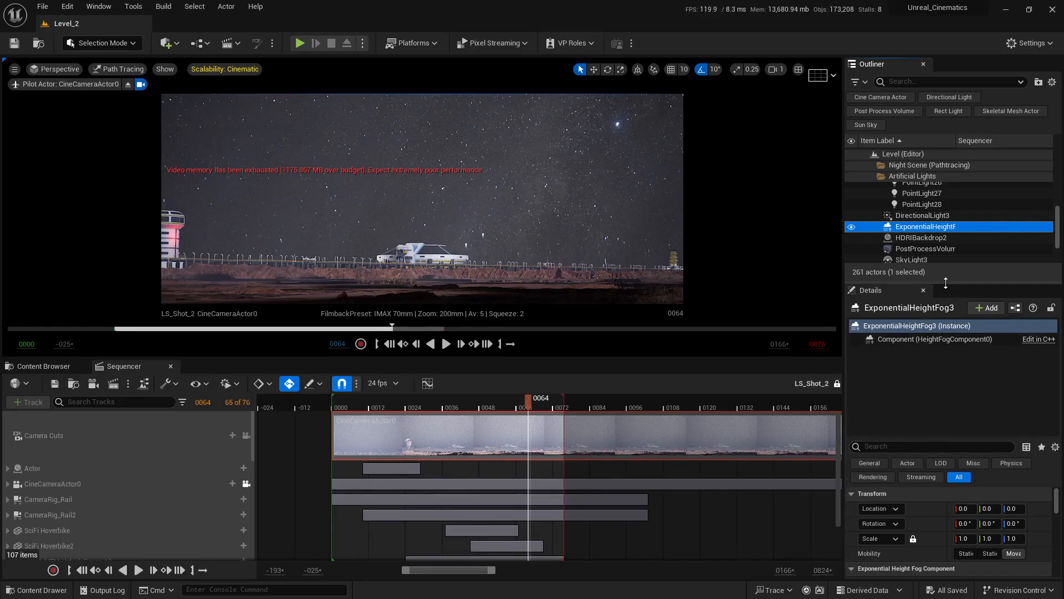
pyautogui.moveTo(947, 282); pyautogui.dragTo(947, 221)
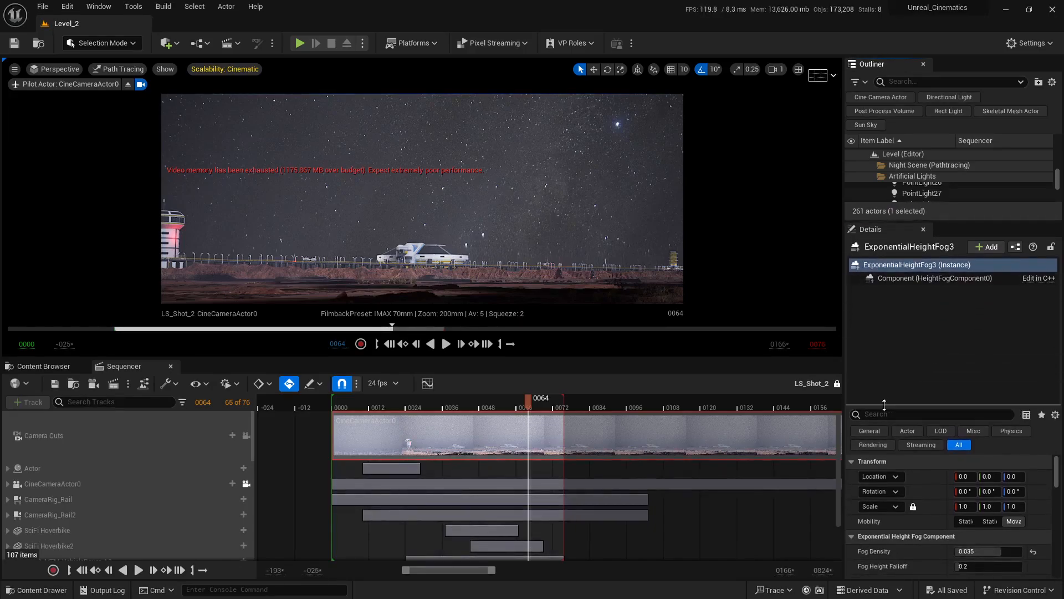
pyautogui.moveTo(885, 406); pyautogui.dragTo(896, 291)
# - Set the Start Distance under Volumetric Fog to 5000 on the exponential height fog
pyautogui.scroll(-7, 908, 468)
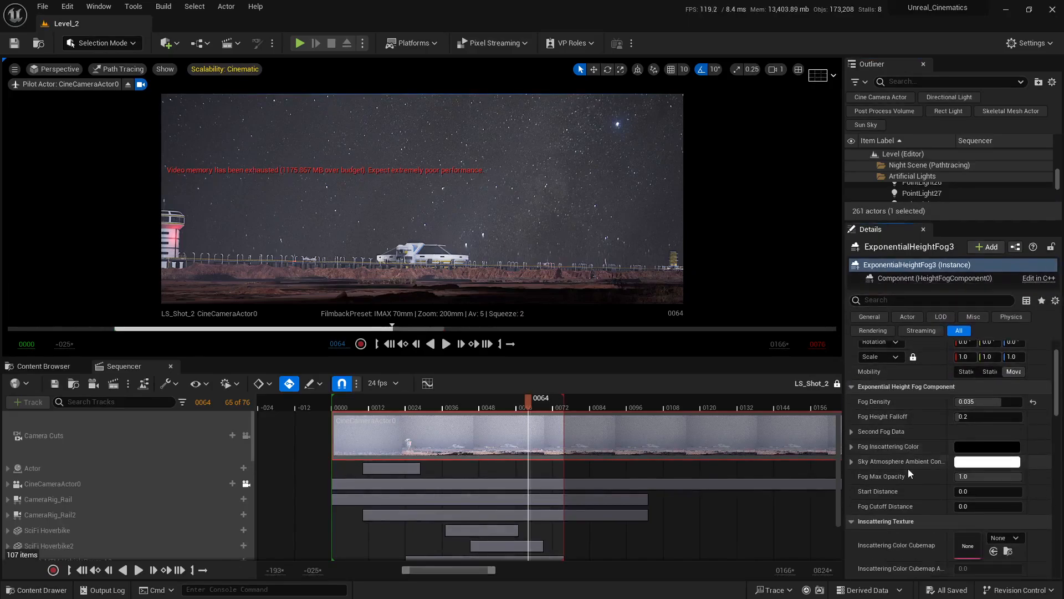
pyautogui.scroll(-6, 903, 474)
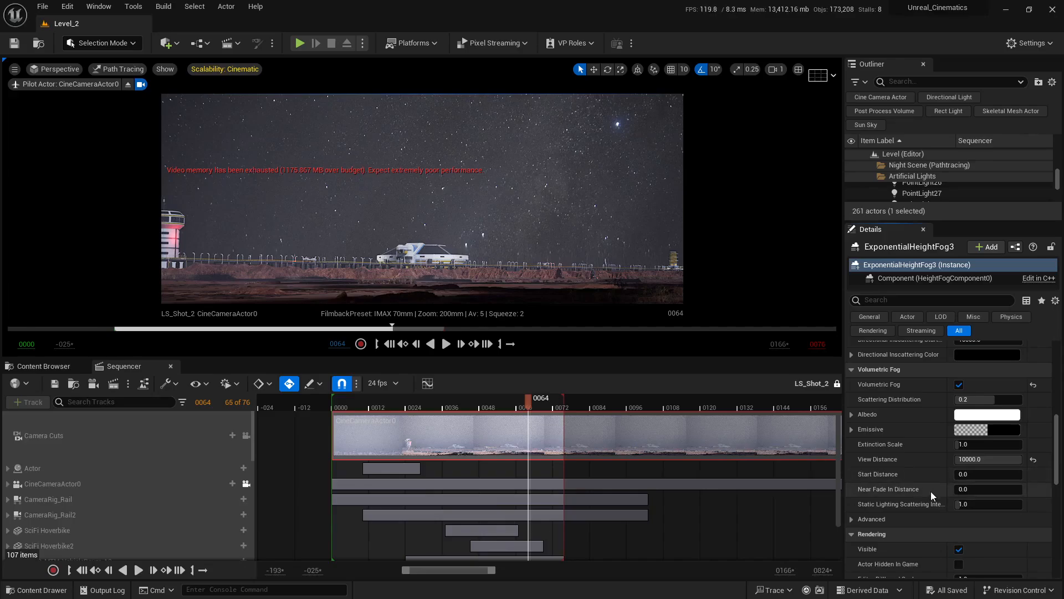
pyautogui.write('5000')
pyautogui.press('Return')
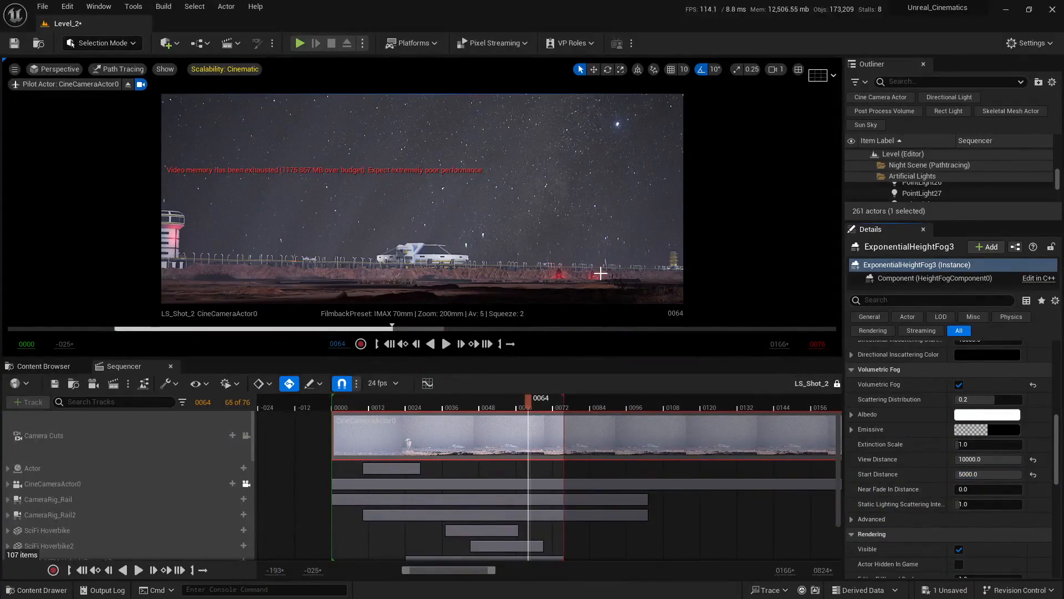
# - Reset the volumetric fog's Start Distance to its default to compare the shot, and undo the reset
pyautogui.scroll(-1, 619, 408)
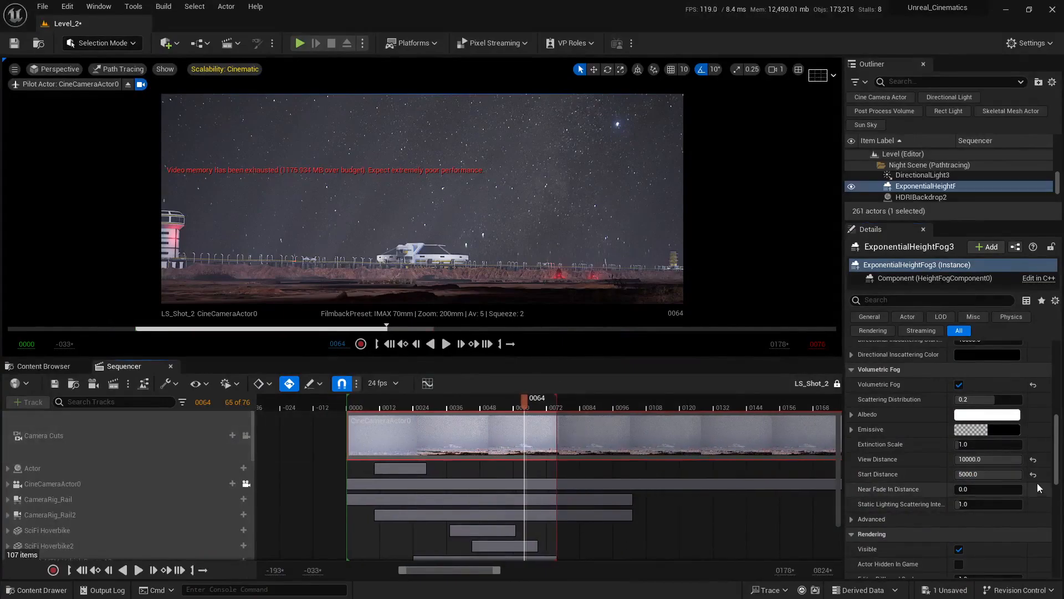
pyautogui.click(1033, 475)
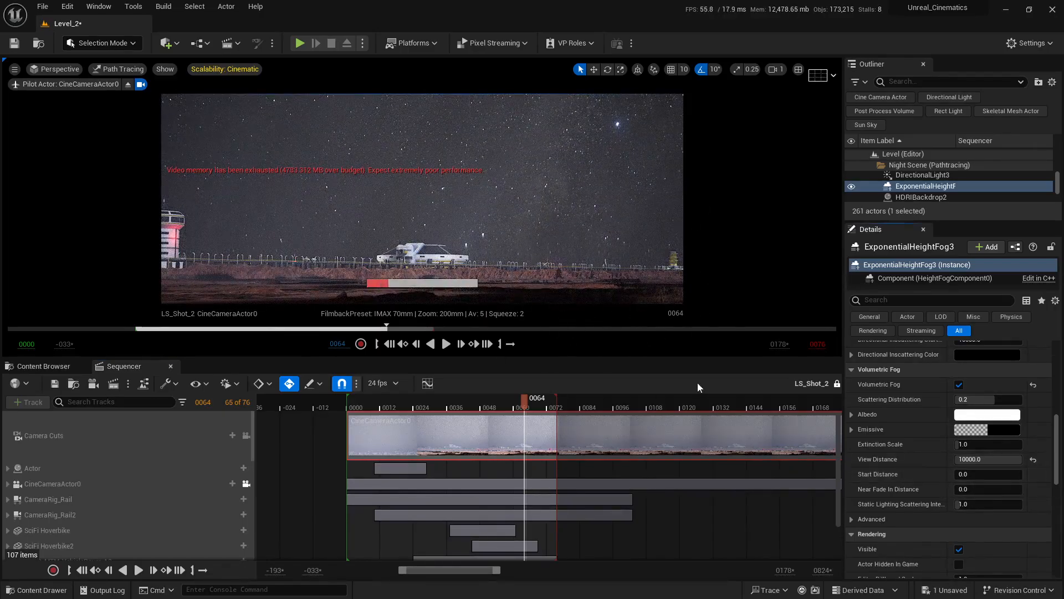
pyautogui.hotkey('ctrl', 'z')
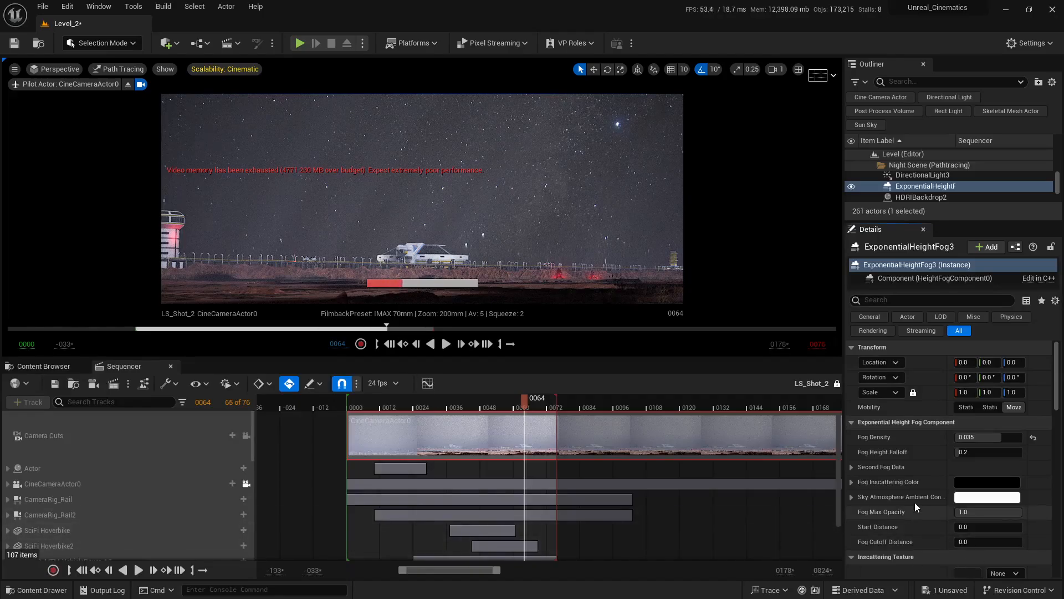
# - Set the height fog's Fog Height Falloff to 2.0 and save the level
pyautogui.moveTo(963, 452); pyautogui.dragTo(1022, 453)
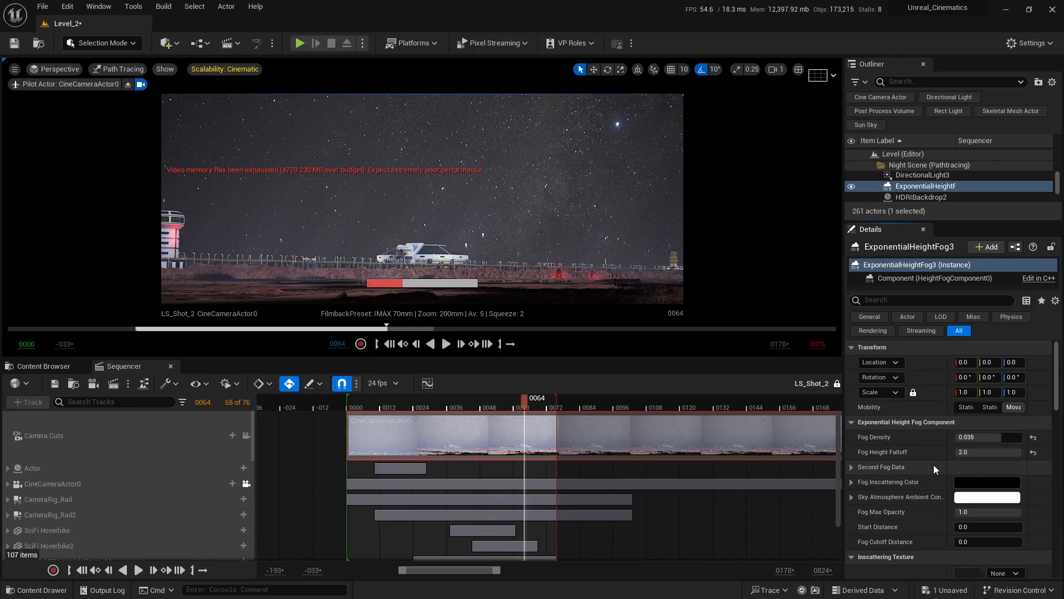
pyautogui.hotkey('ctrl', 's')
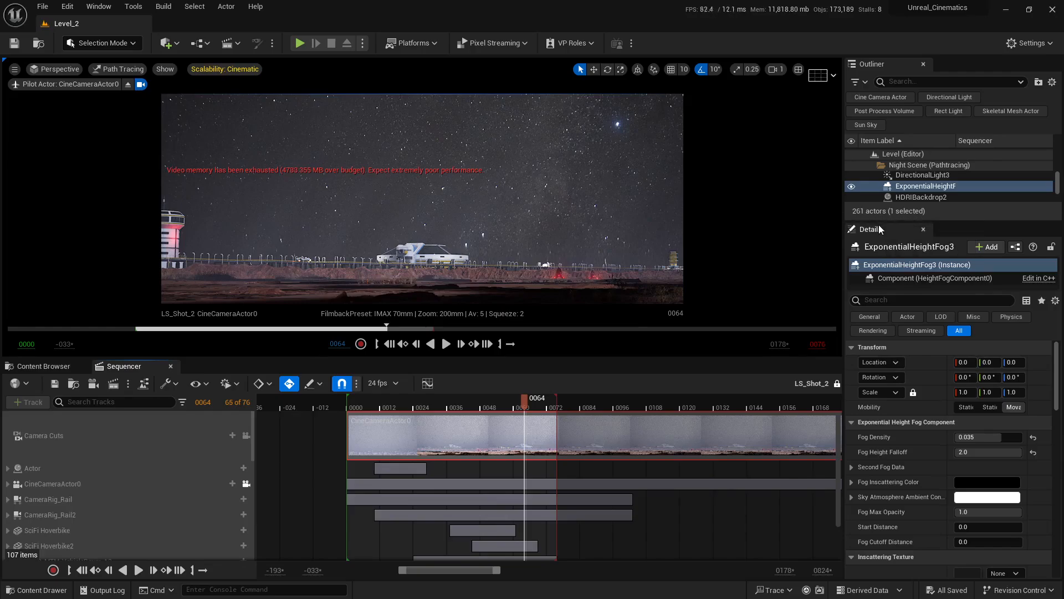
# - Enlarge the actor list, collapse the path-tracing night scene folder, and expand Minerva Assets to reach the lights attached to the vehicles
pyautogui.moveTo(887, 221); pyautogui.dragTo(892, 446)
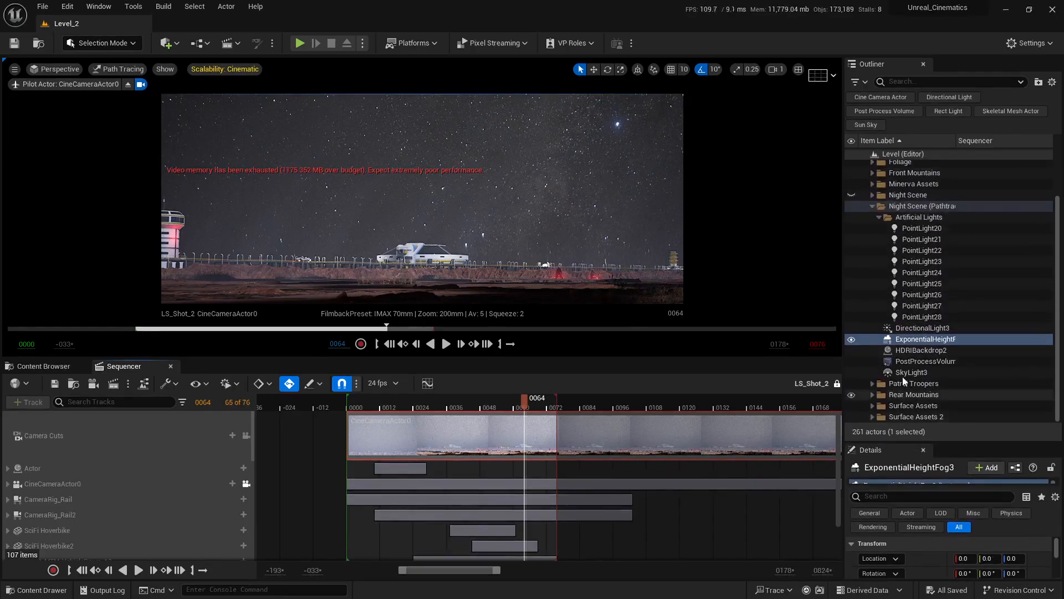
pyautogui.click(874, 206)
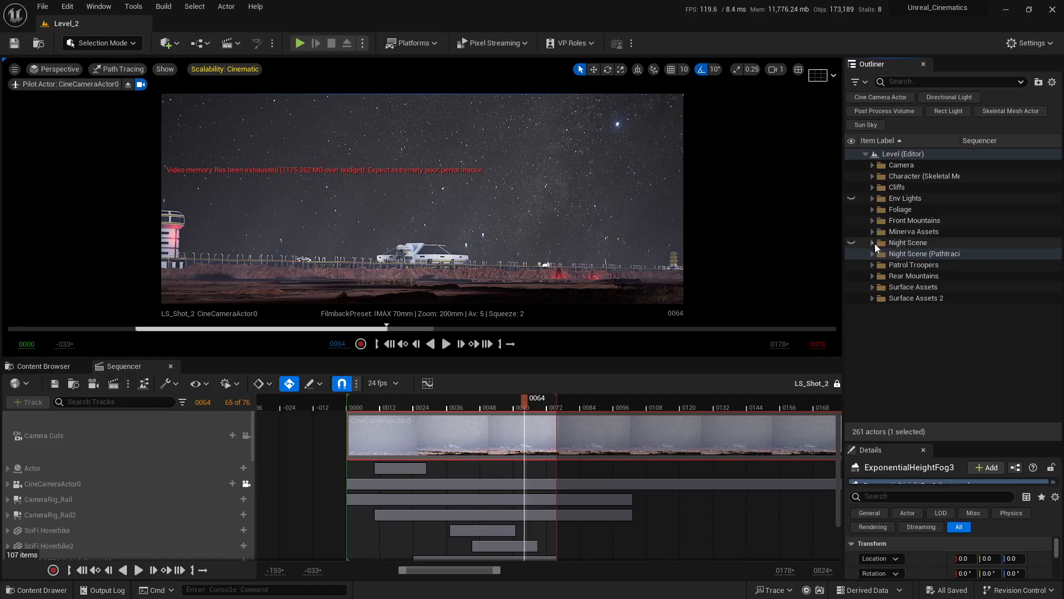
pyautogui.click(874, 232)
pyautogui.moveTo(1058, 188); pyautogui.dragTo(1059, 366)
pyautogui.scroll(-5, 943, 252)
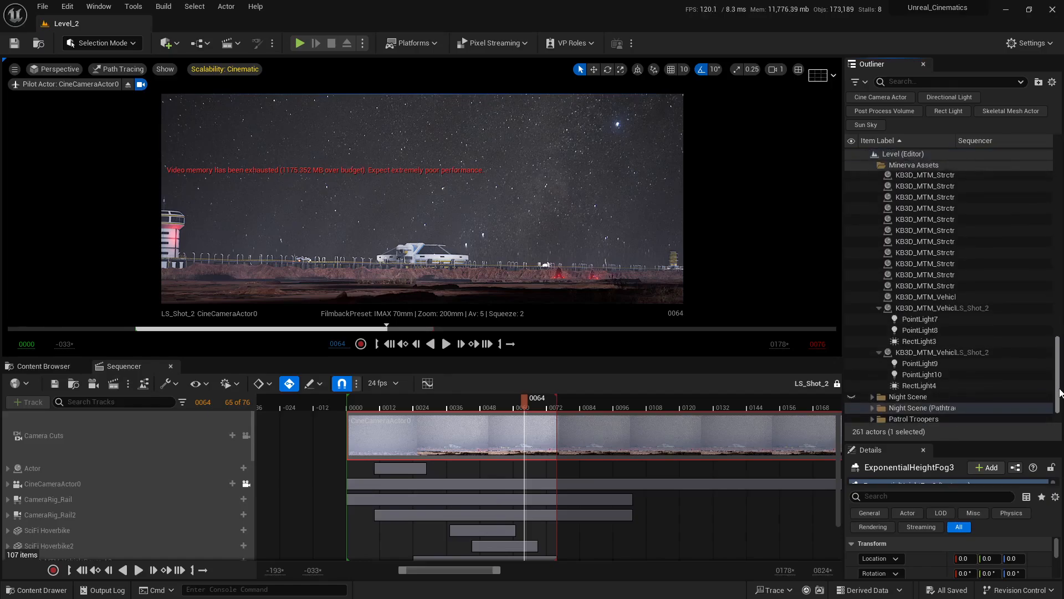
# - Try an Intensity of 10000 cd on PointLight7, PointLight8 and PointLight9 together, and return it to 100000 cd
pyautogui.click(923, 284)
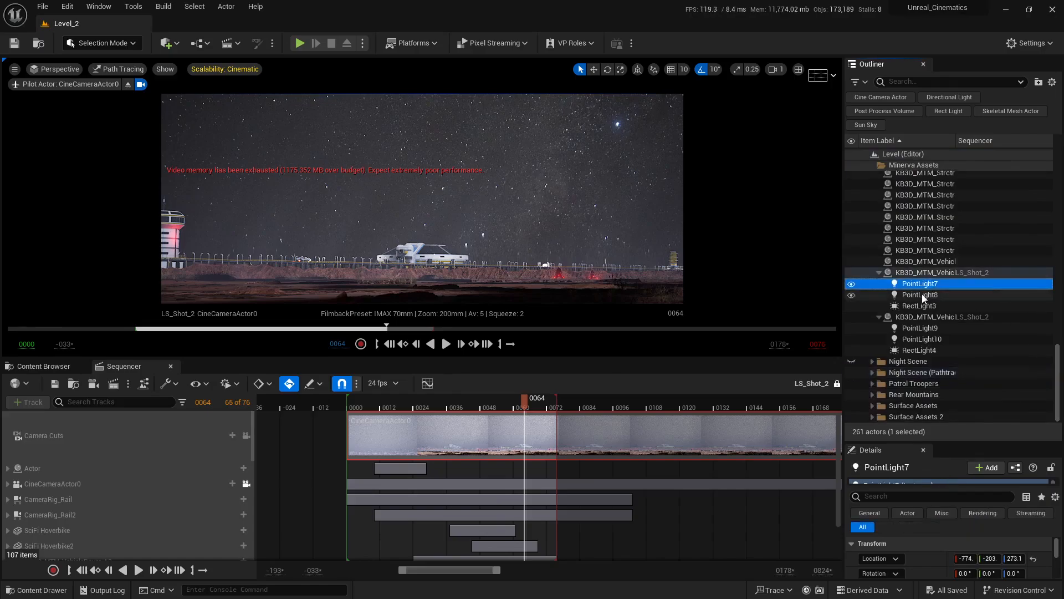
pyautogui.keyDown('ctrl'); pyautogui.click(924, 295); pyautogui.keyUp('ctrl')
pyautogui.keyDown('ctrl'); pyautogui.click(920, 328); pyautogui.keyUp('ctrl')
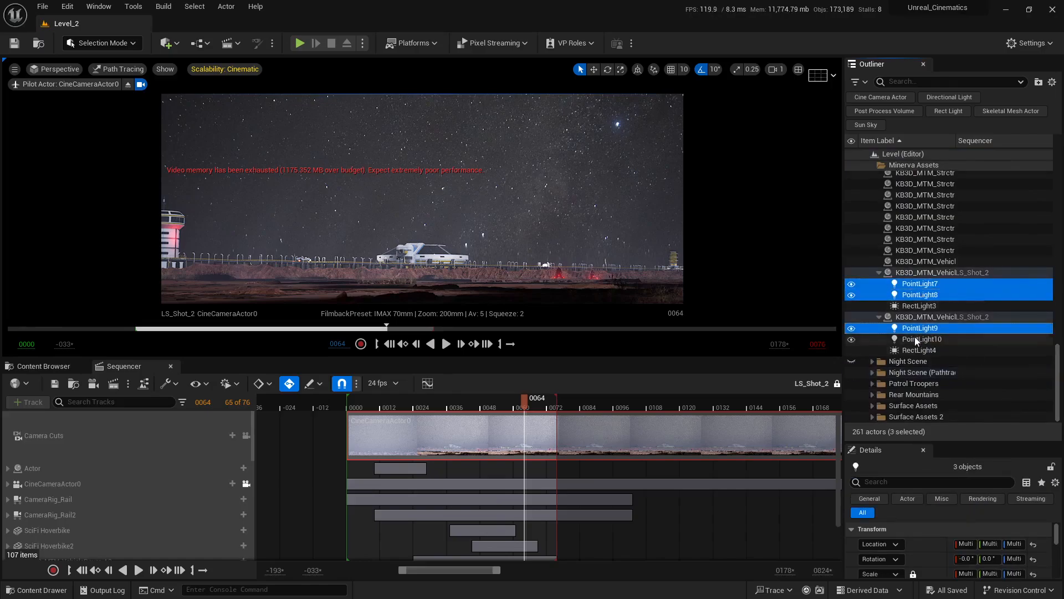
pyautogui.moveTo(964, 442); pyautogui.dragTo(964, 208)
pyautogui.click(977, 385)
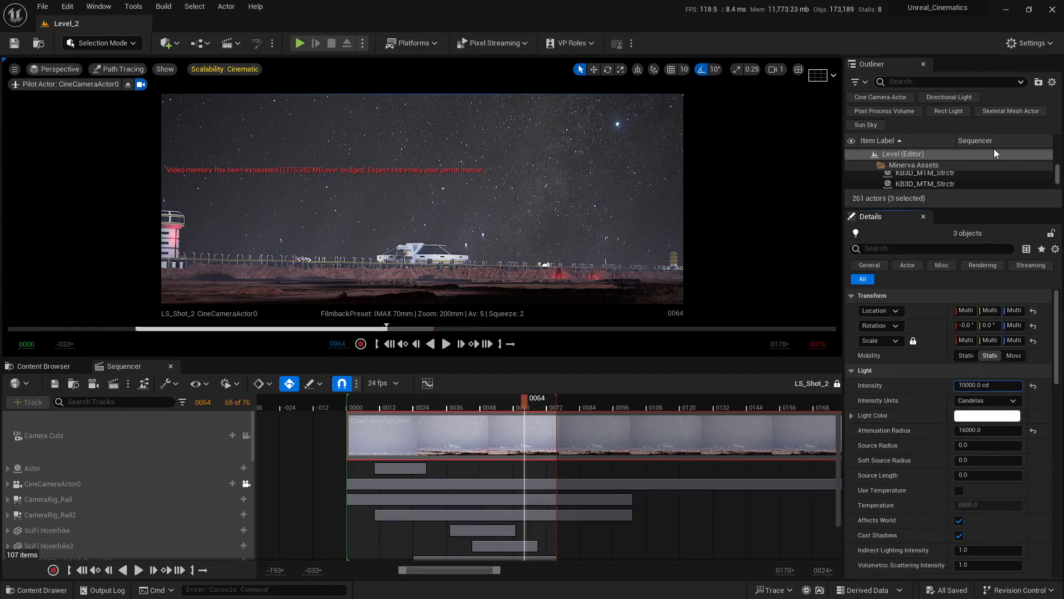
pyautogui.press('Return')
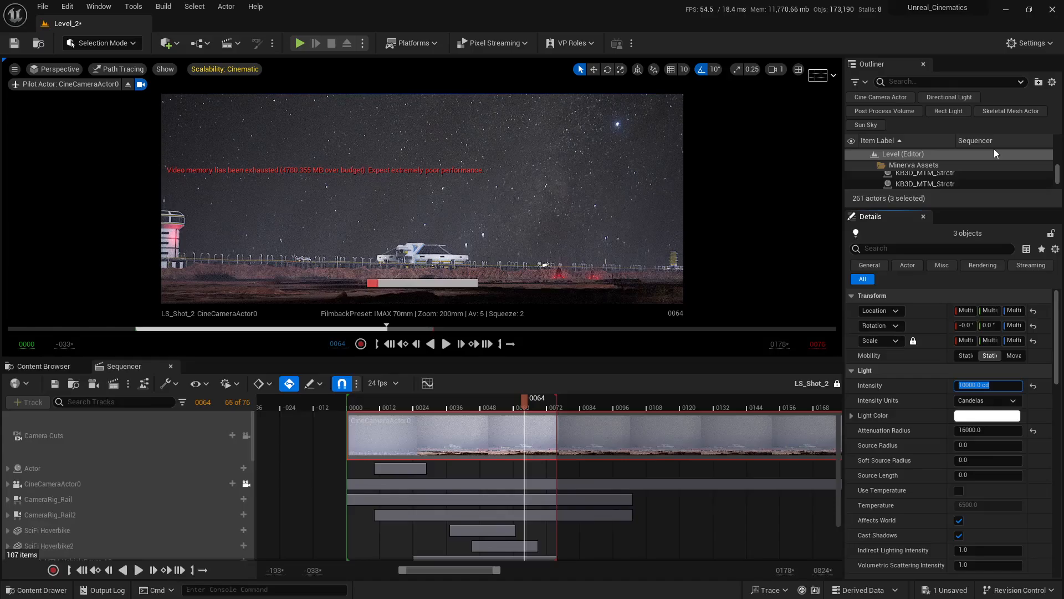
pyautogui.write('100000')
pyautogui.press('Return')
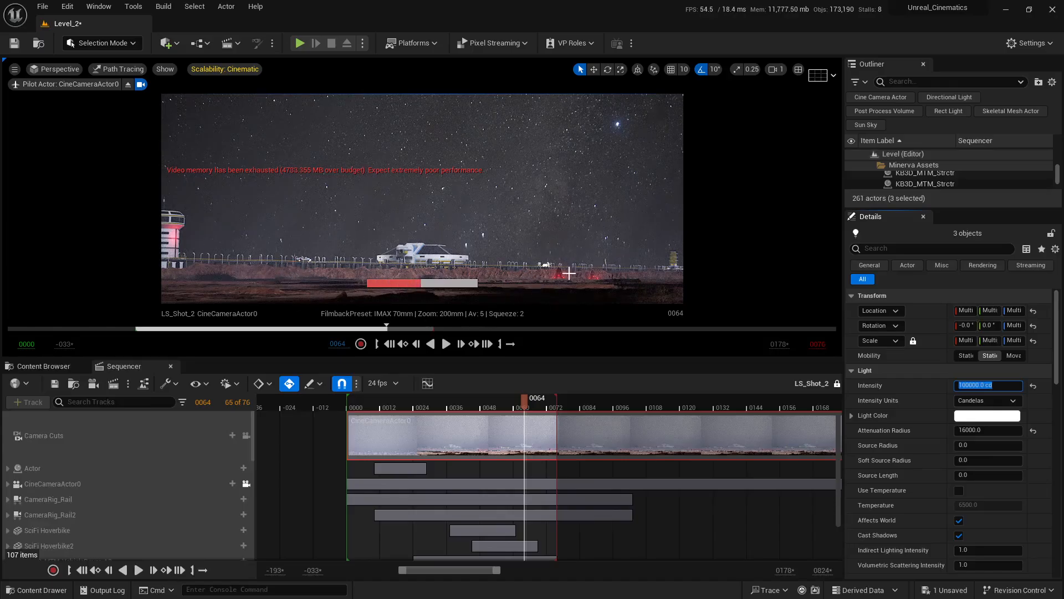
# - Select PointLight9 and PointLight10 on the second vehicle, and turn Game View off and on again to locate them in the shot
pyautogui.moveTo(890, 207); pyautogui.dragTo(893, 352)
pyautogui.scroll(-4, 919, 271)
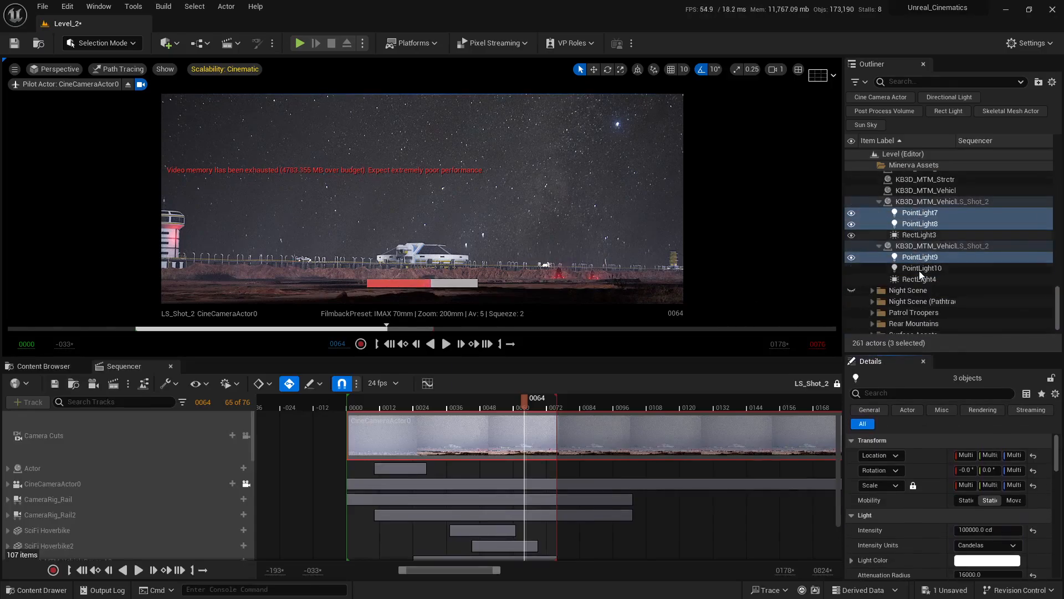
pyautogui.click(919, 269)
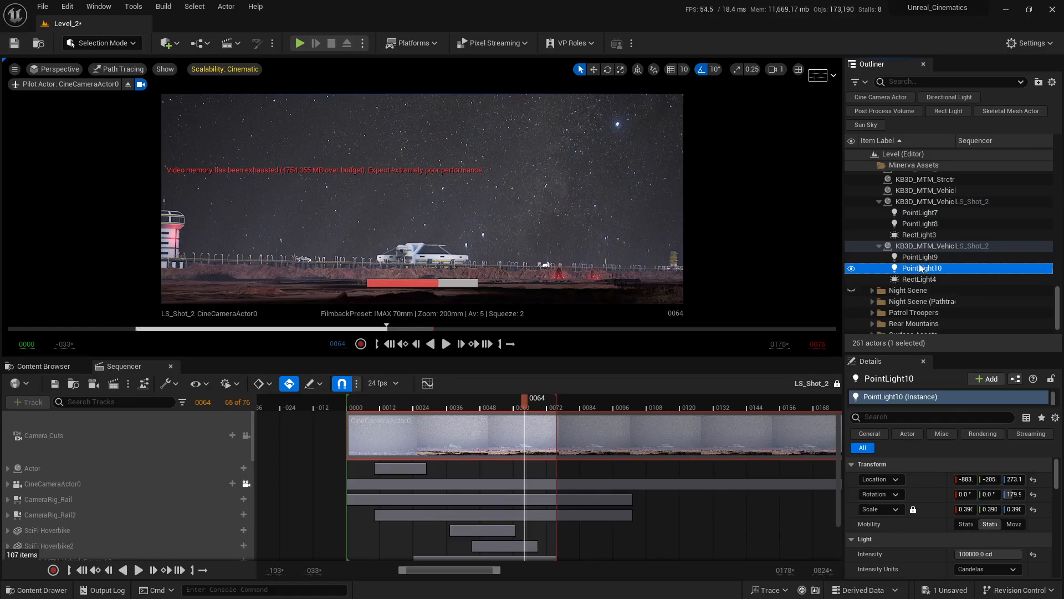
pyautogui.keyDown('ctrl'); pyautogui.click(921, 258); pyautogui.keyUp('ctrl')
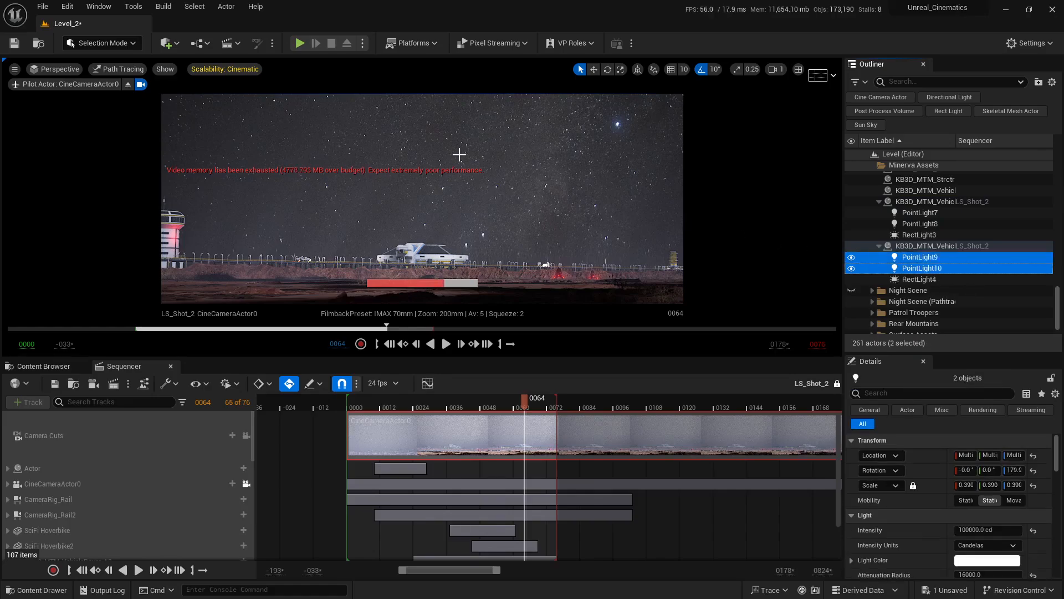
pyautogui.click(15, 70)
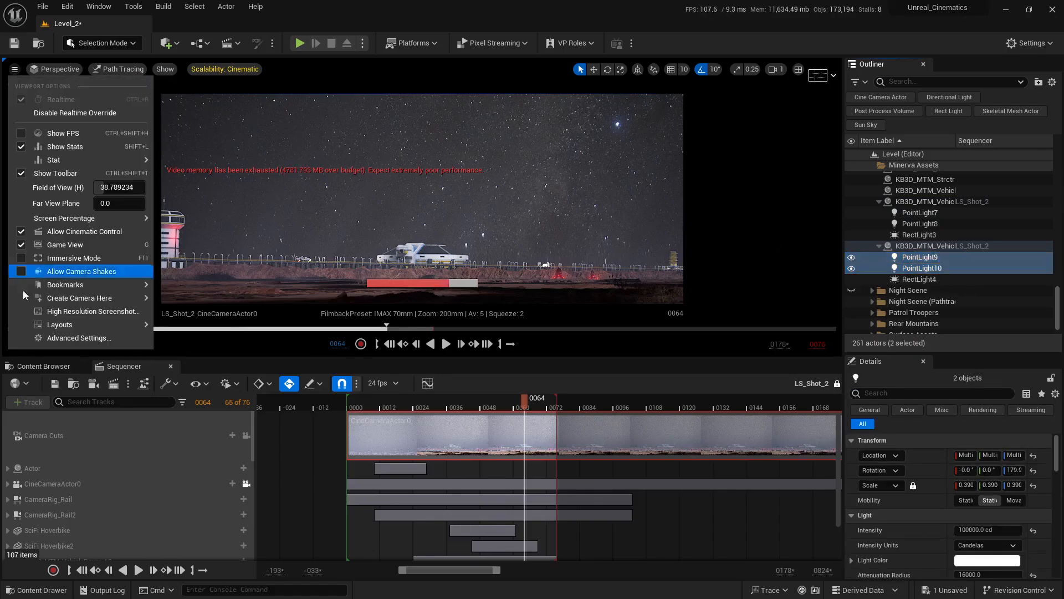
pyautogui.click(68, 244)
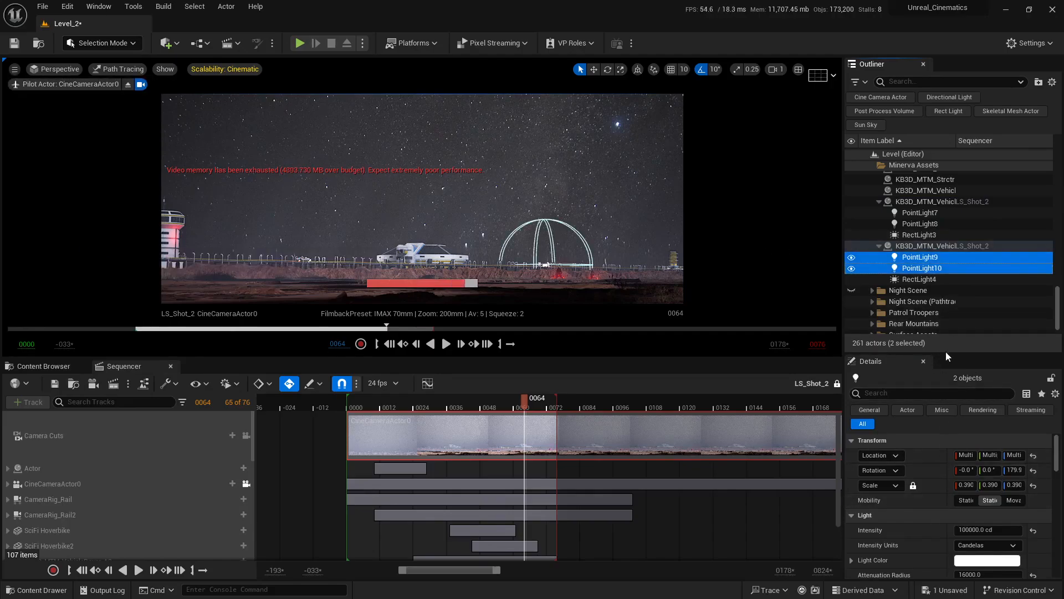
pyautogui.moveTo(946, 355); pyautogui.dragTo(946, 224)
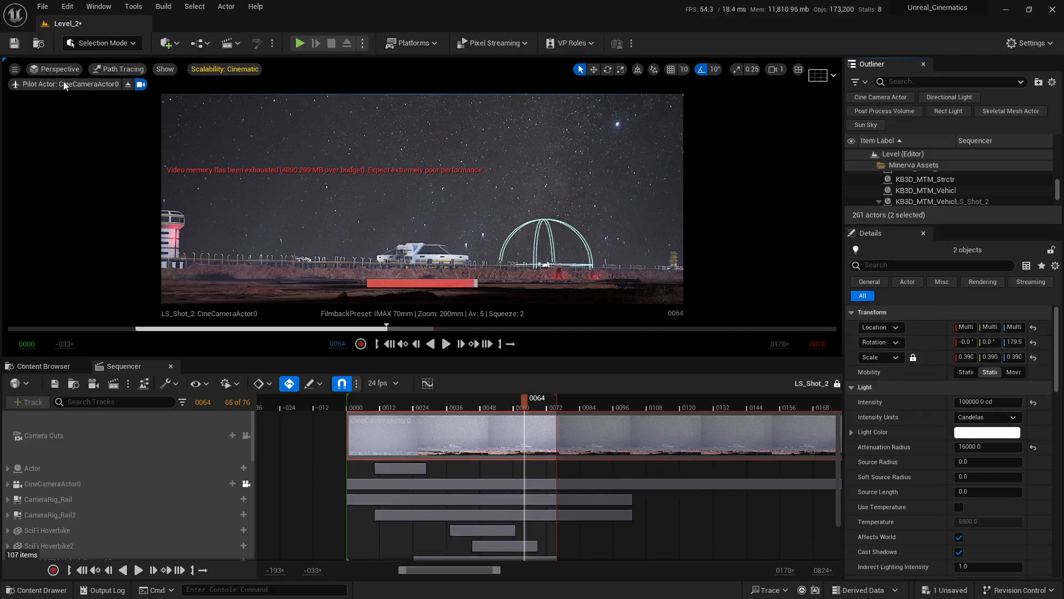
pyautogui.click(14, 69)
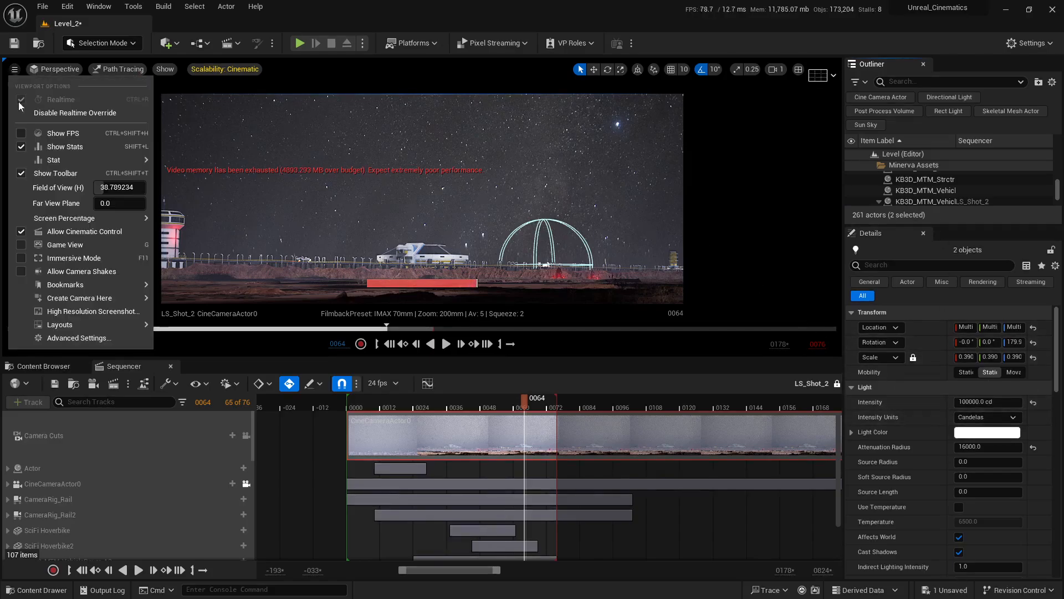
pyautogui.click(66, 245)
# - Try Intensity values of 10000 cd and 5000 cd on the two selected vehicle point lights
pyautogui.click(986, 402)
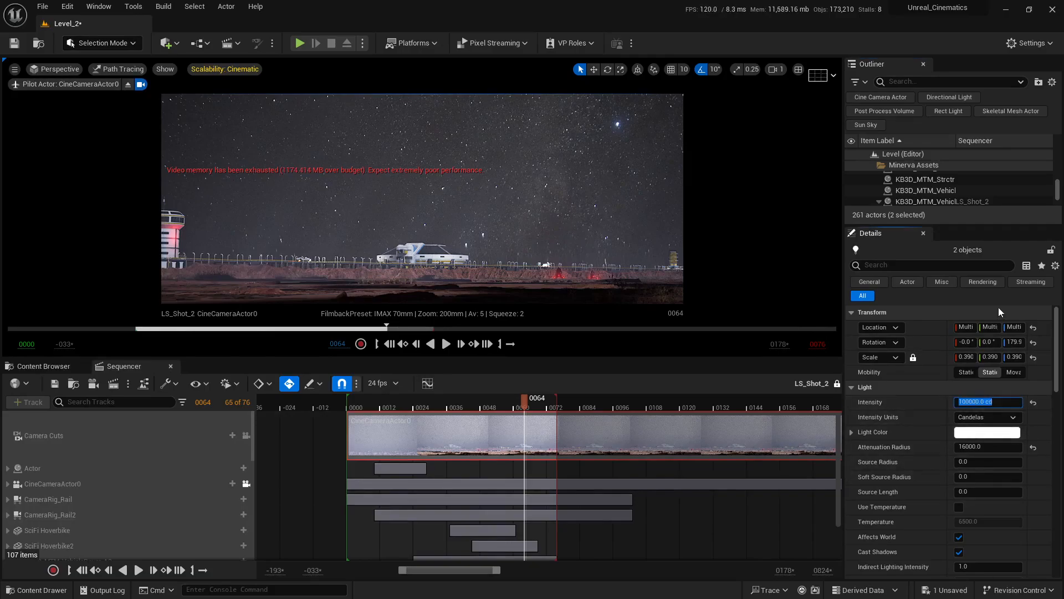
pyautogui.write('10000')
pyautogui.press('Return')
pyautogui.press('Left')
pyautogui.press('Right')
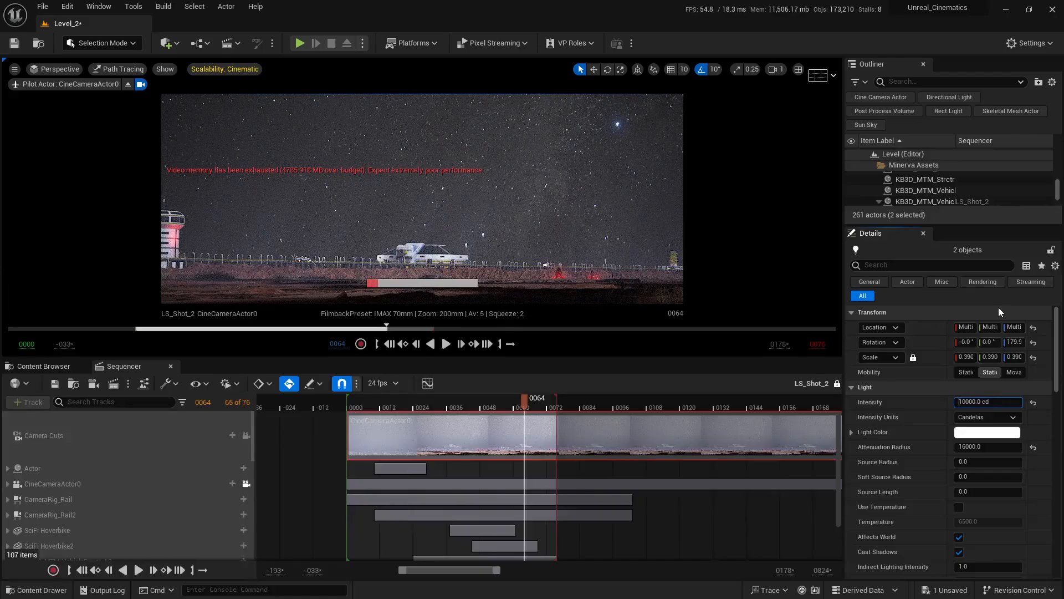
pyautogui.press('BackSpace')
pyautogui.write('5')
pyautogui.press('Return')
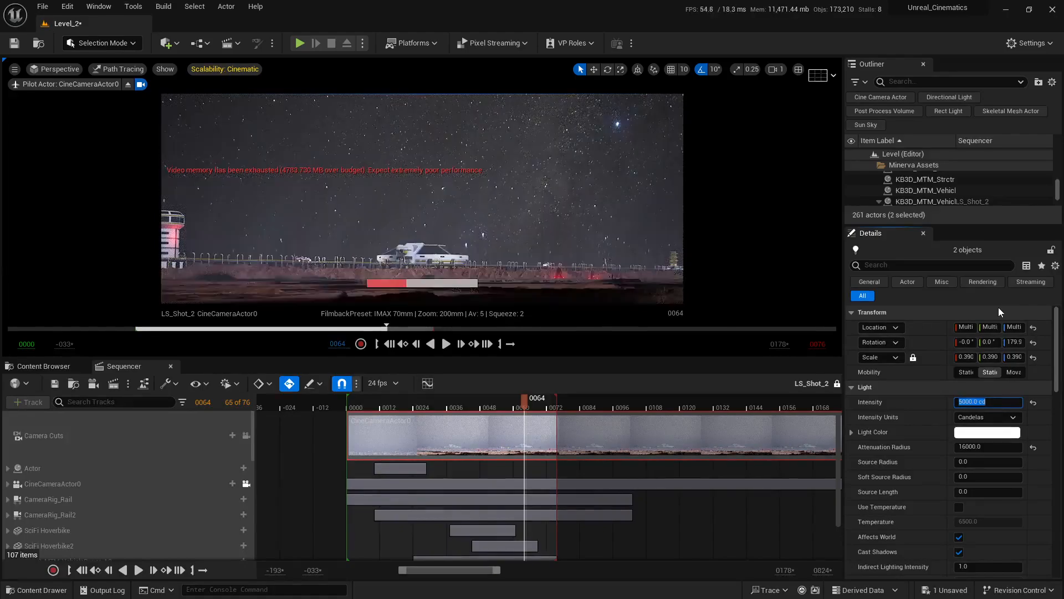
# - Try an Intensity of 1000 cd on PointLight9 and PointLight10, and set it to 2000 cd
pyautogui.press('Left')
pyautogui.press('Right')
pyautogui.press('BackSpace')
pyautogui.write('1')
pyautogui.press('Return')
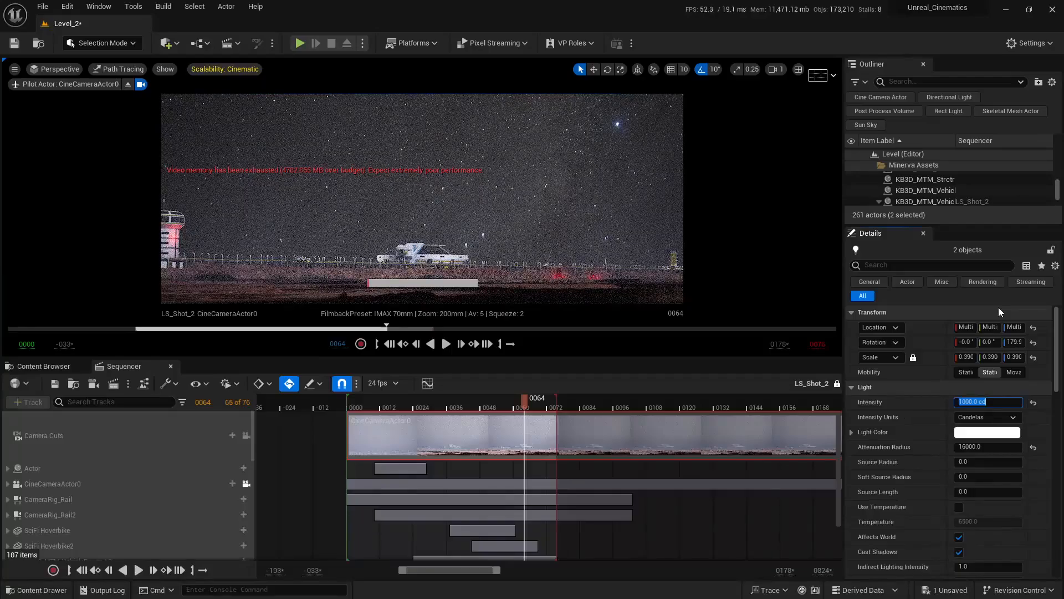
pyautogui.press('Left')
pyautogui.press('BackSpace')
pyautogui.write('2')
pyautogui.press('Return')
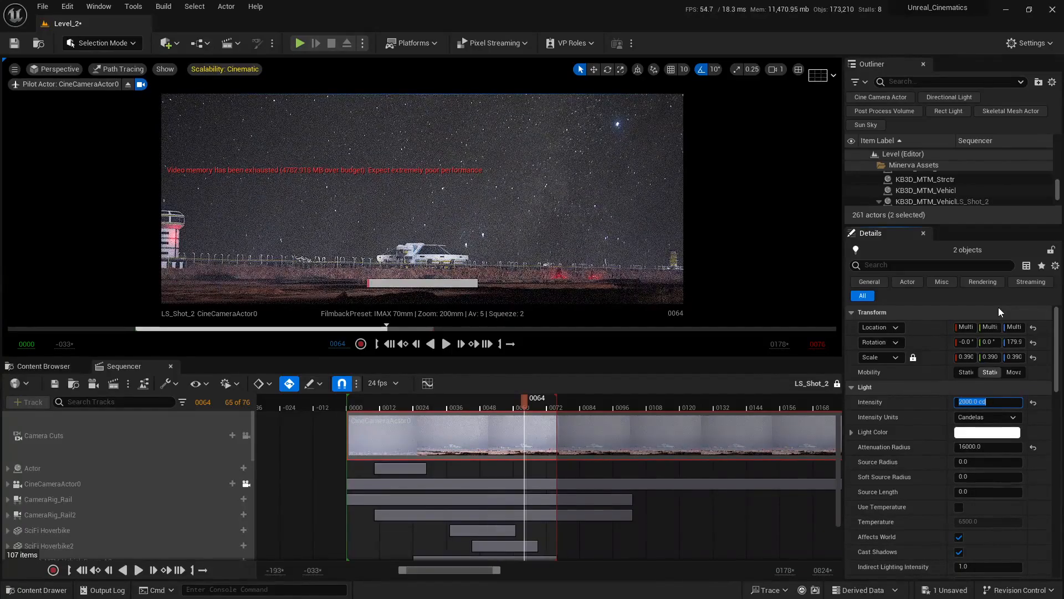